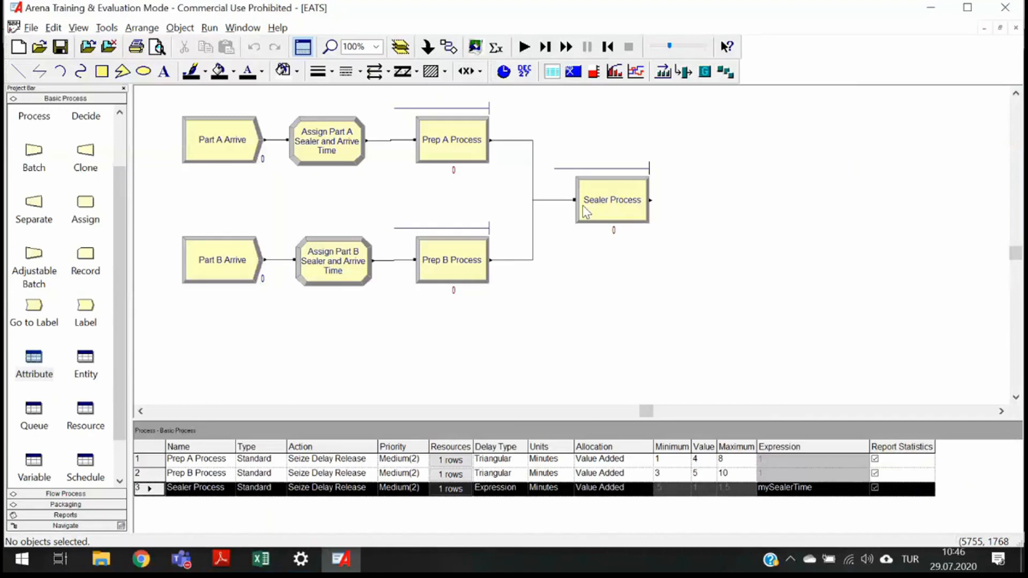
Review the Figure 4-1 Electronic Assembly and Test System diagram in the Adobe Reader textbook, and return to Arena
key(alt+Tab)
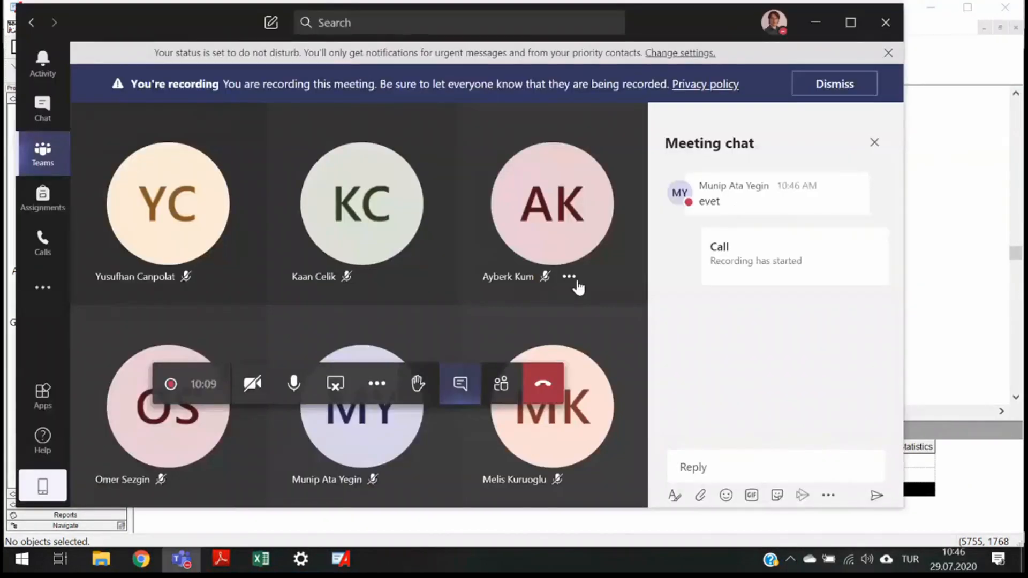
key(alt+Tab)
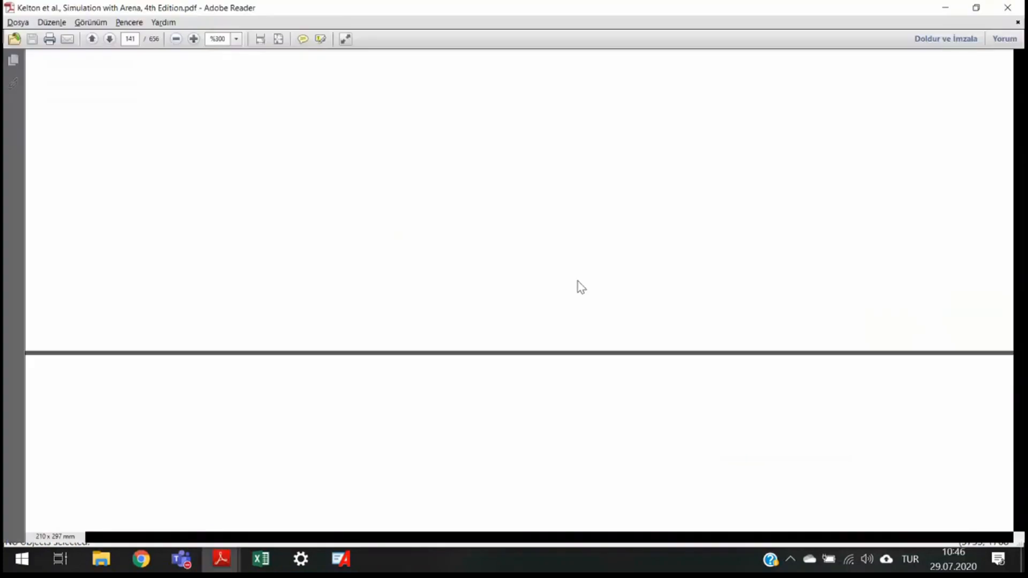
scroll(577, 281, down, 10)
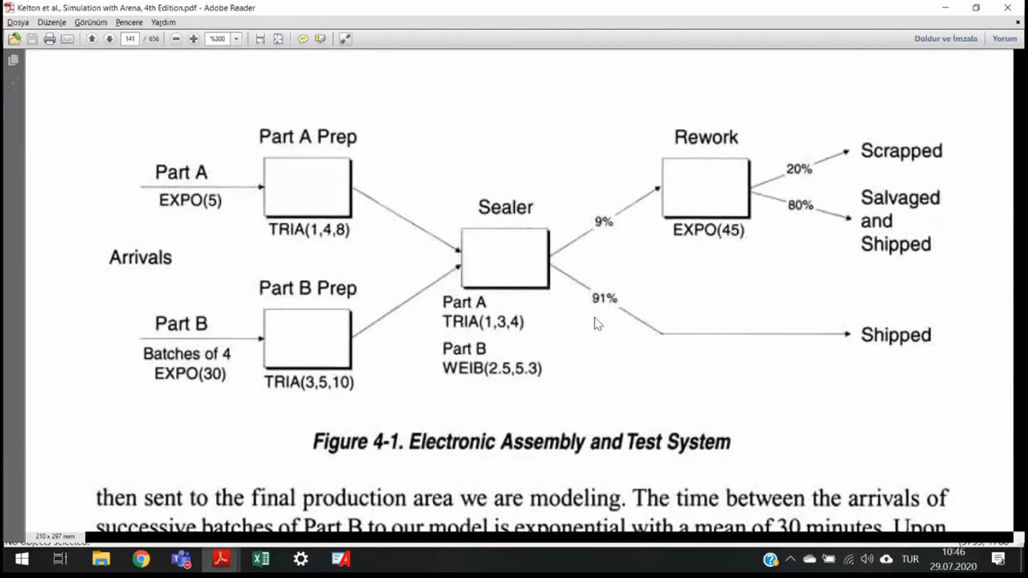
key(alt+Tab)
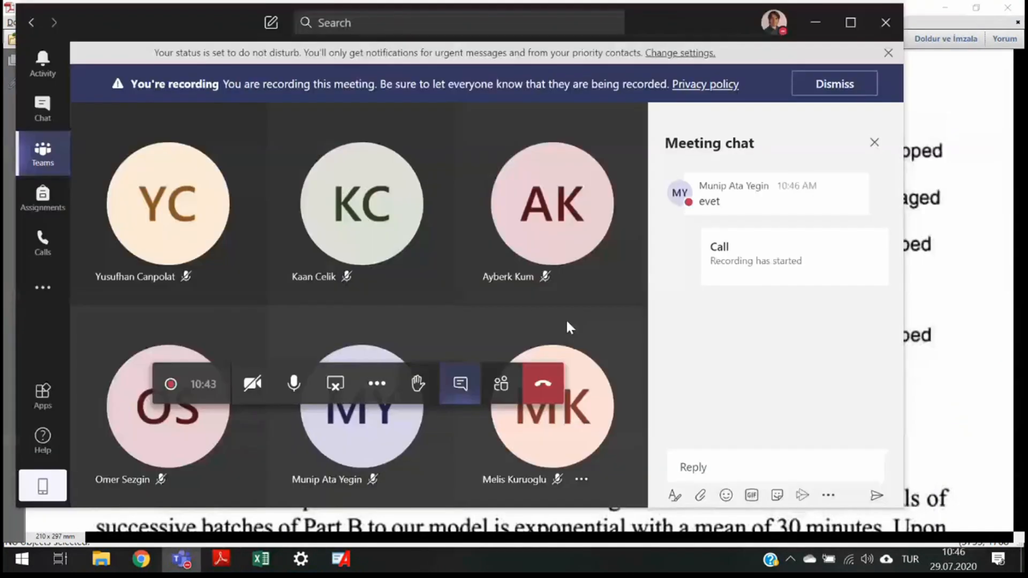
key(alt+Tab)
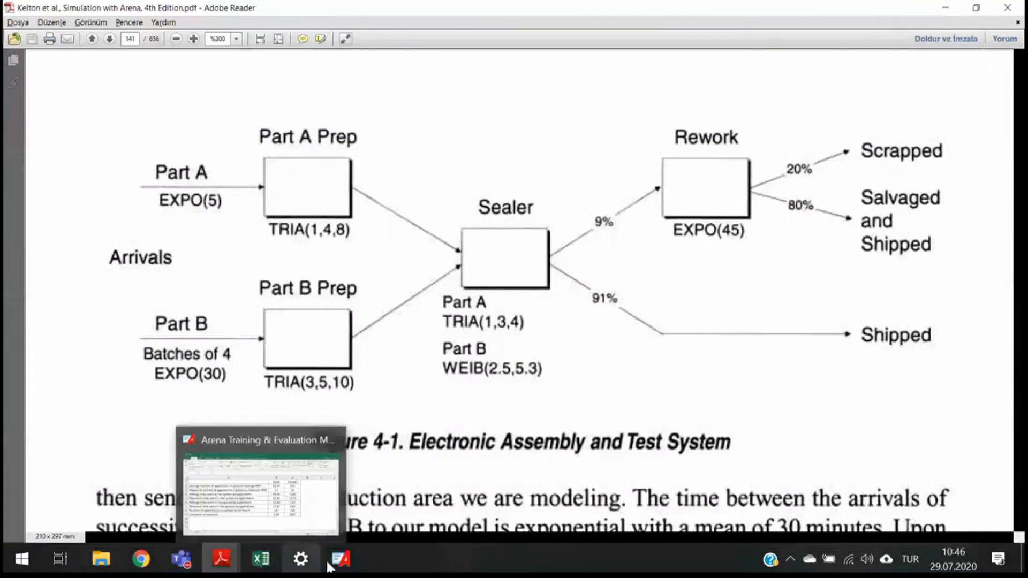
mouse_move(345, 563)
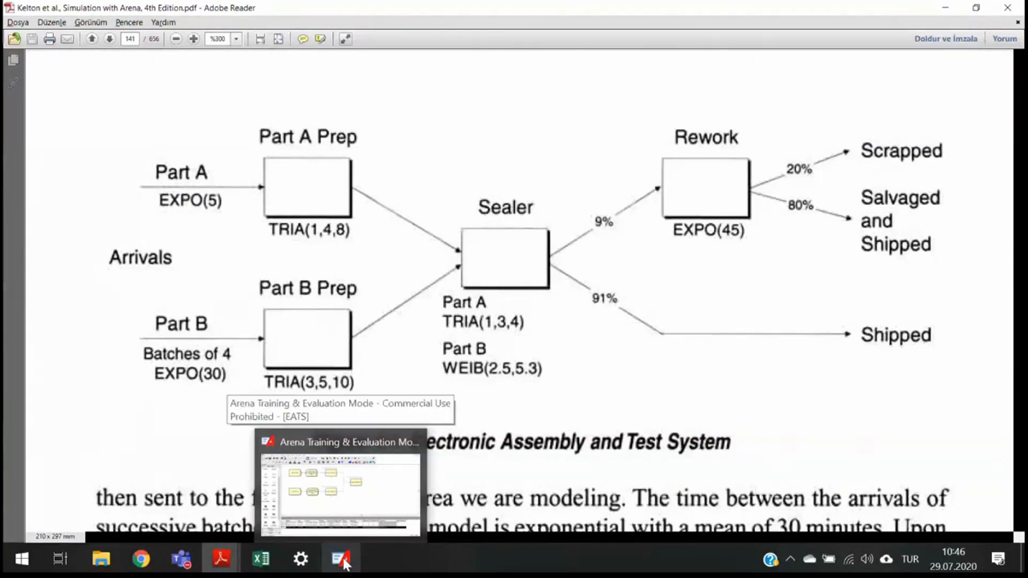
click(345, 563)
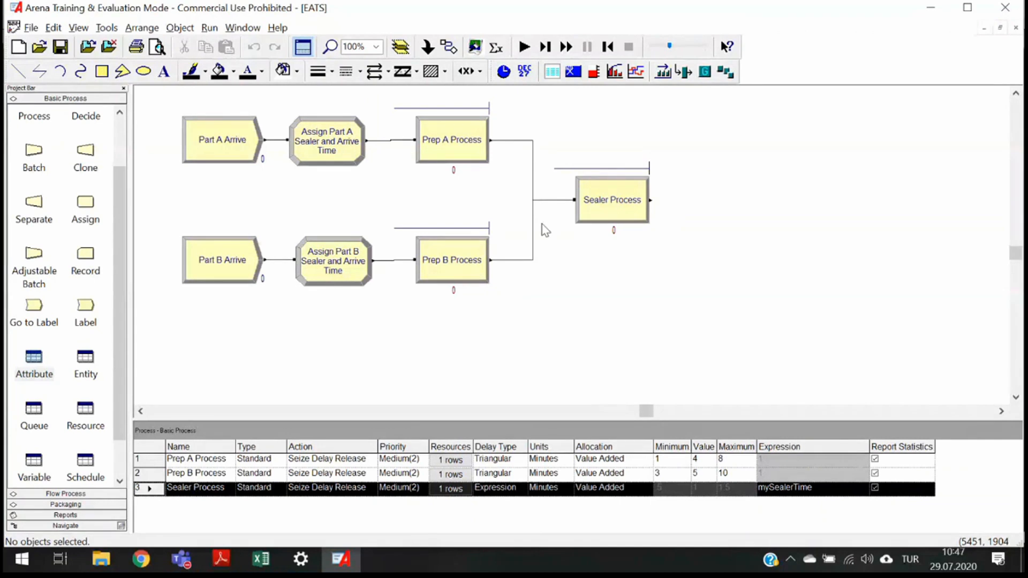
Add a Decide module after the Sealer Process and connect it to that process
drag(121, 240, 126, 179)
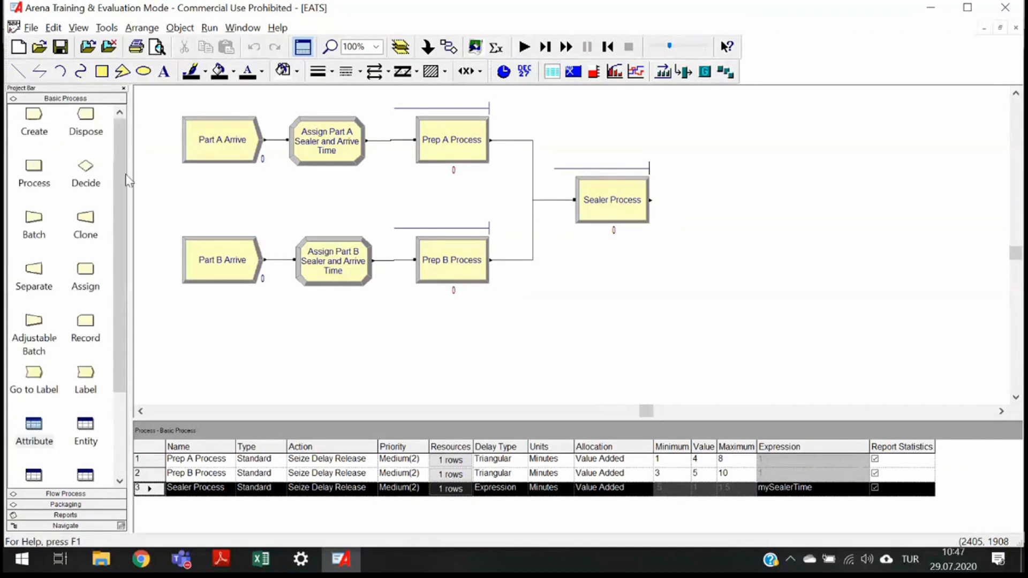
click(594, 204)
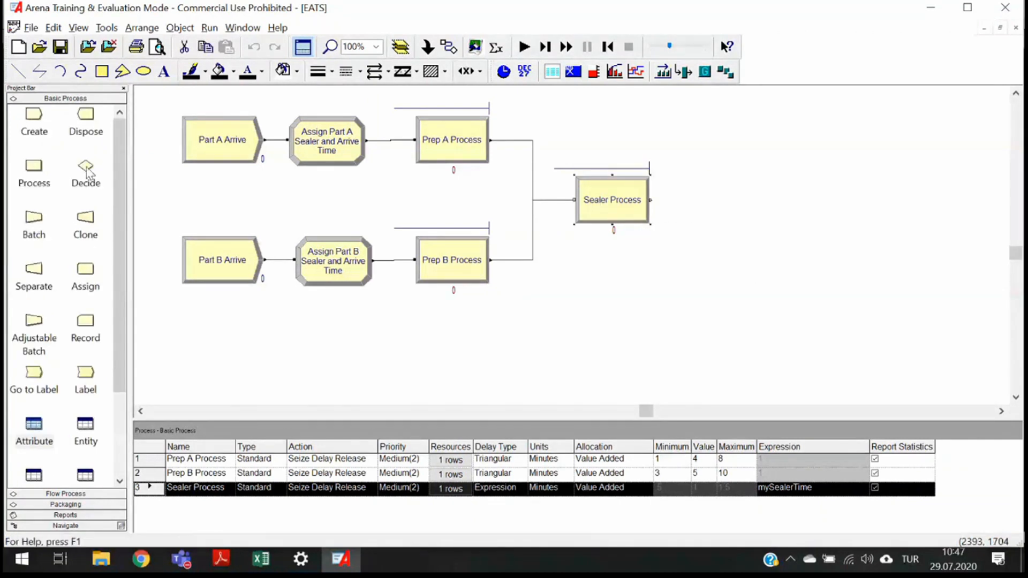
drag(86, 170, 736, 204)
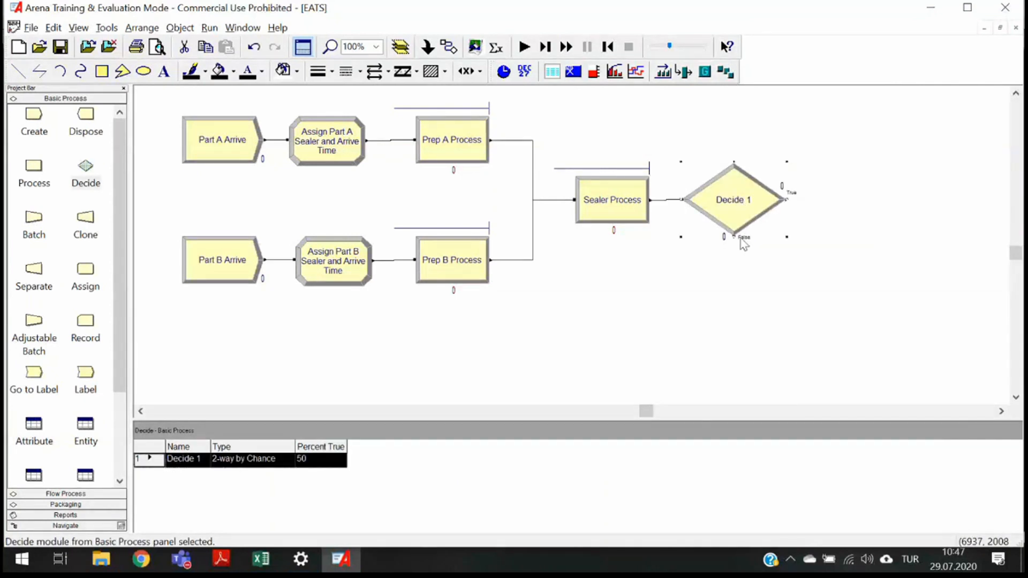
Name the new Decide module "Failed Sealer Inspection?"
double_click(738, 198)
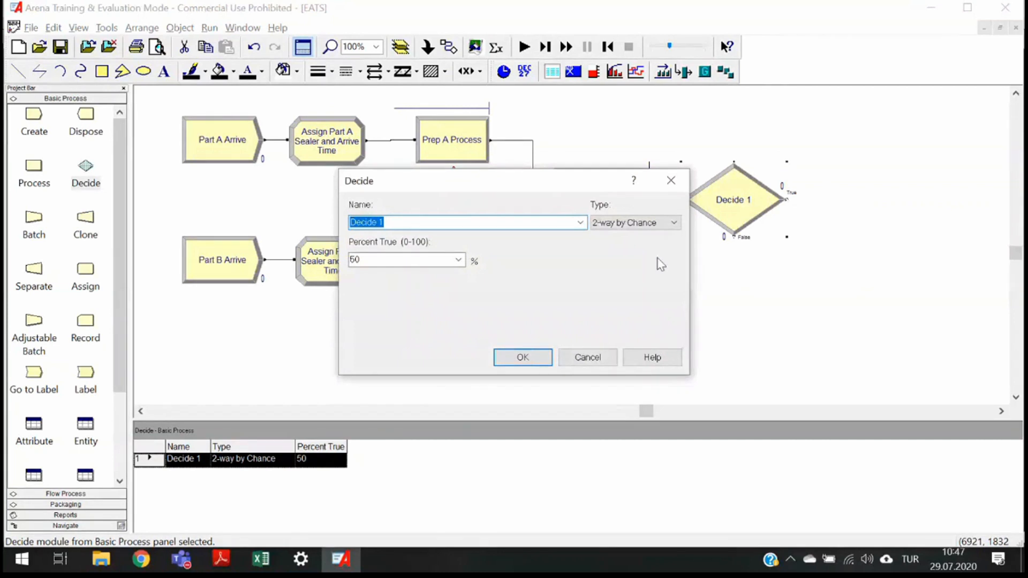
key(BackSpace)
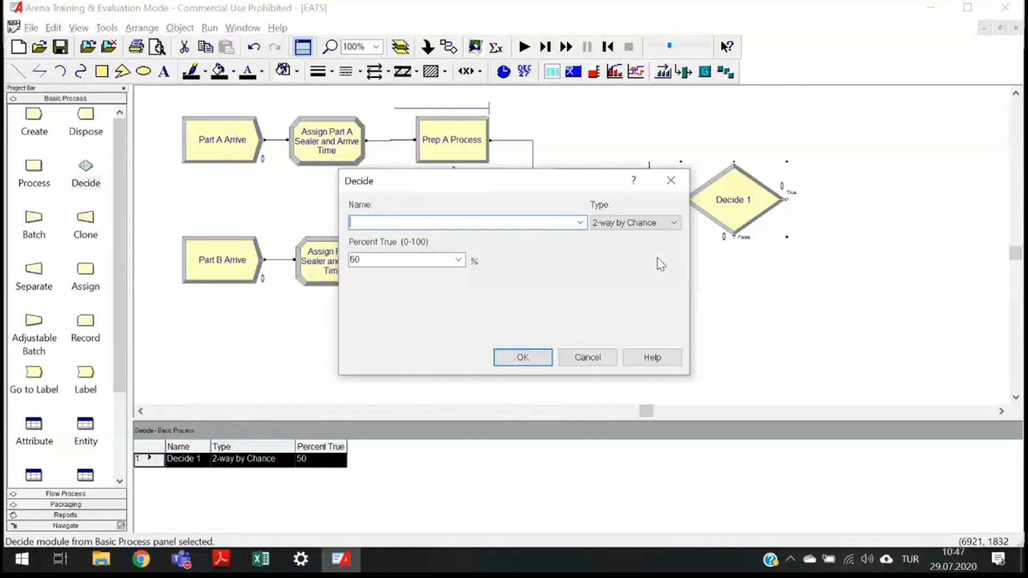
text(Failed Sealer Inspection?)
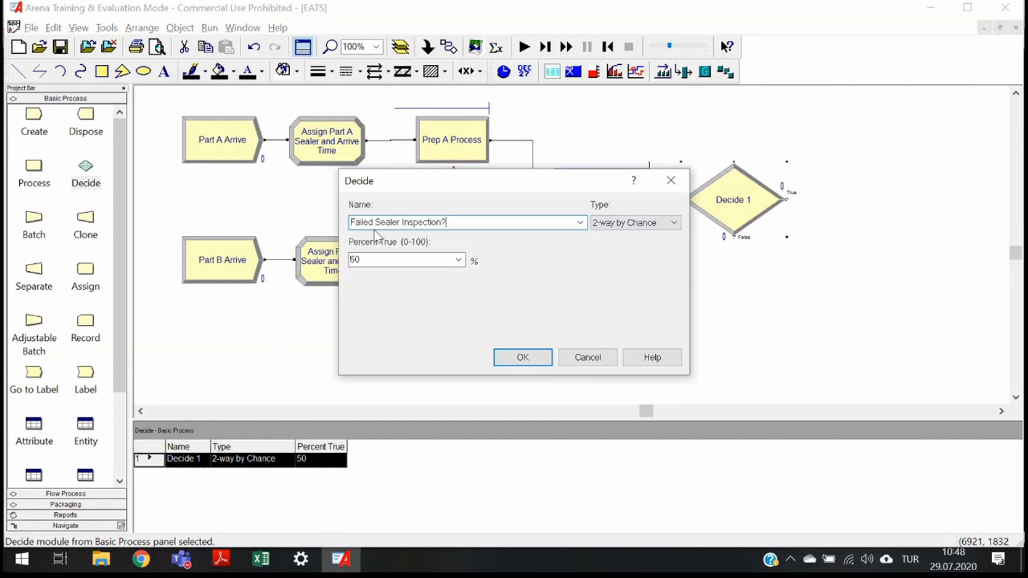
Set the Decide module's Percent True to 9, check it against the textbook diagram, and apply the settings
double_click(382, 262)
text(90)
click(459, 260)
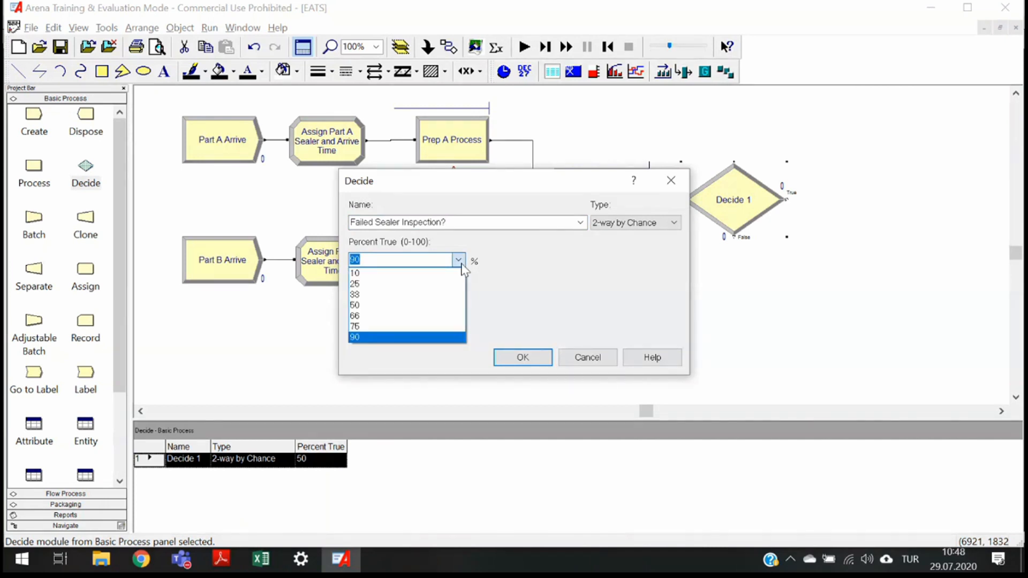
click(413, 259)
key(BackSpace)
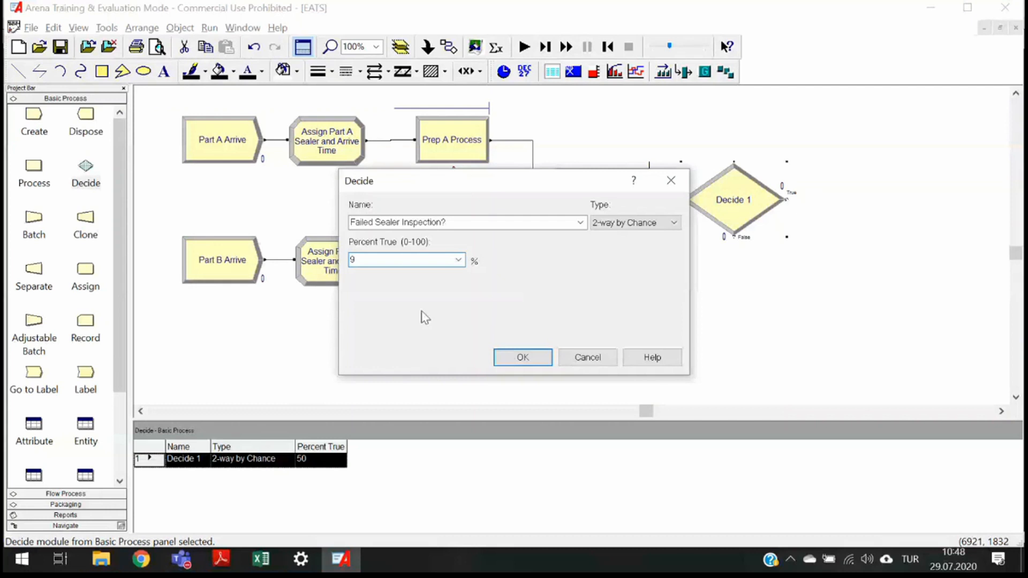
key(alt+Tab)
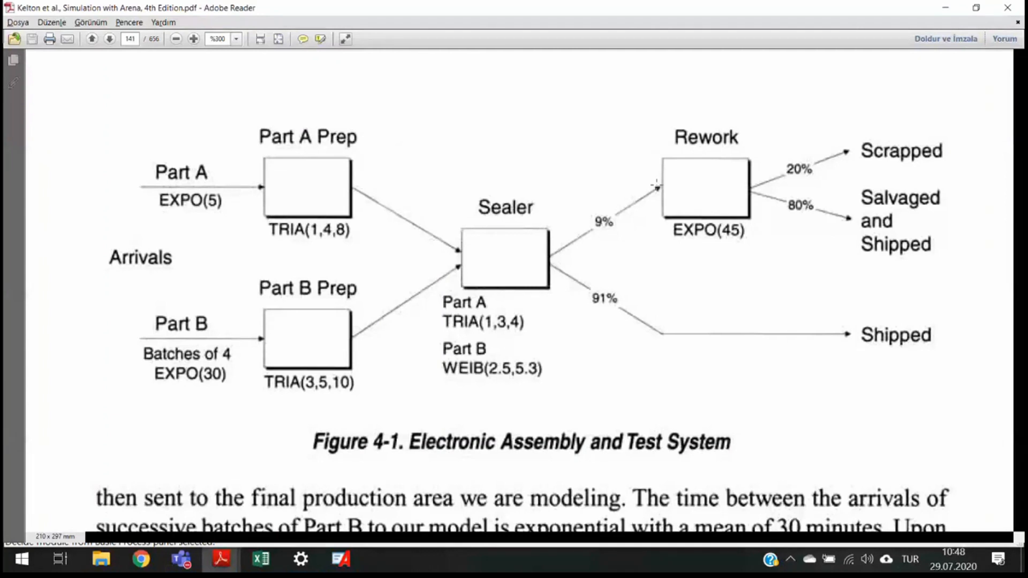
key(alt+Tab)
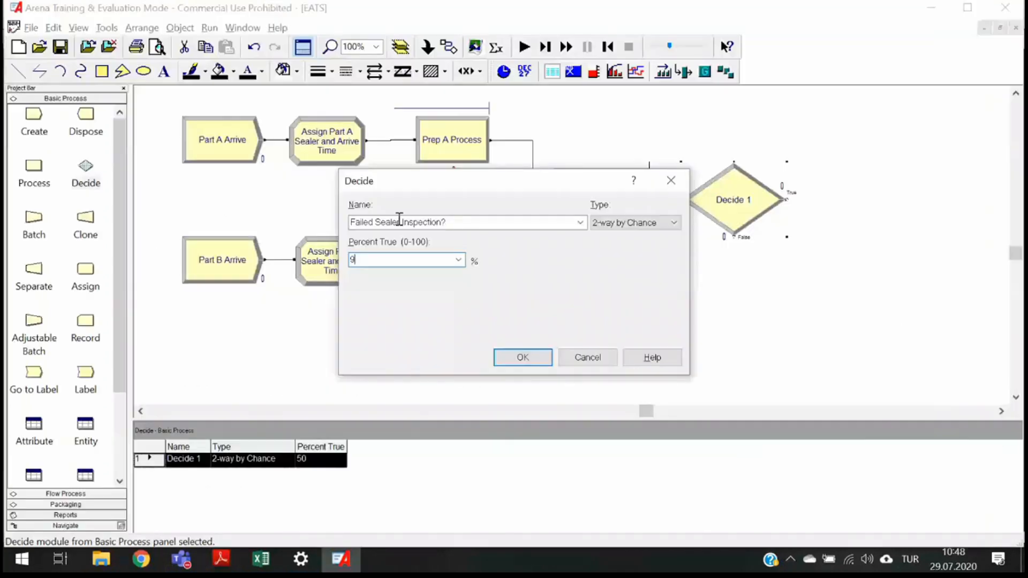
click(523, 358)
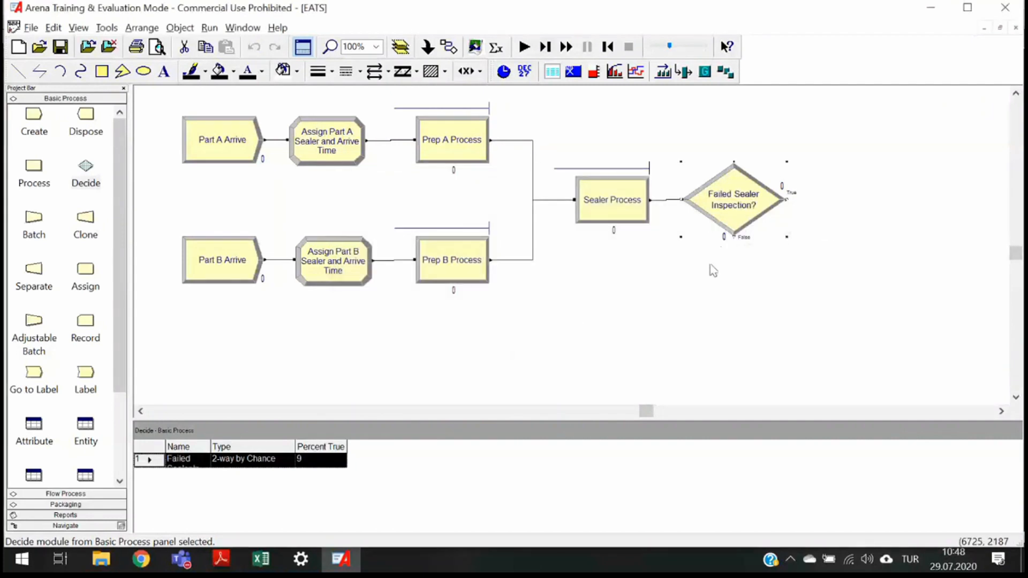
Examine the True and False exits and the settings of the Failed Sealer Inspection? module
drag(648, 411, 677, 411)
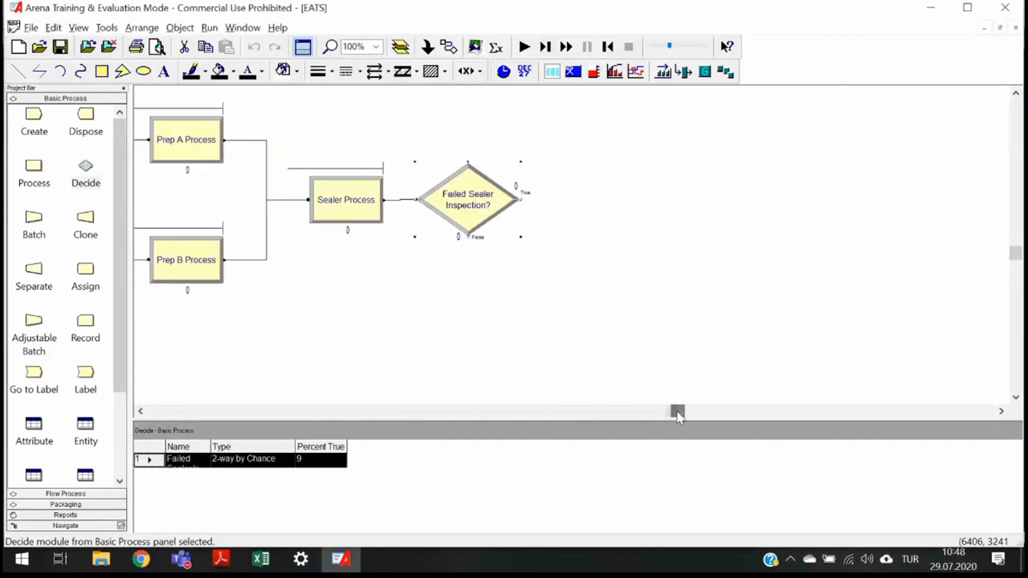
scroll(543, 304, up, 6)
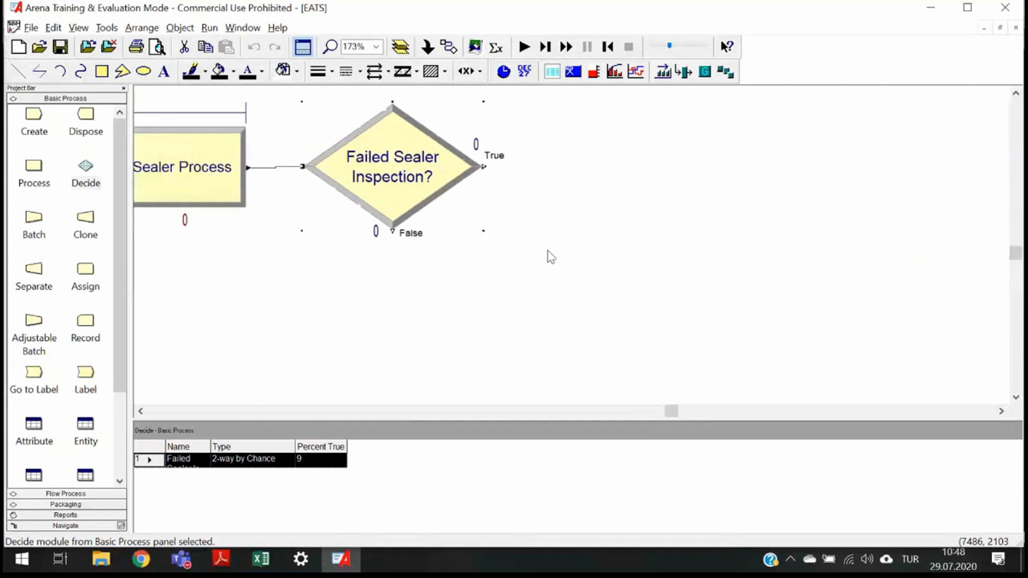
scroll(428, 235, down, 3)
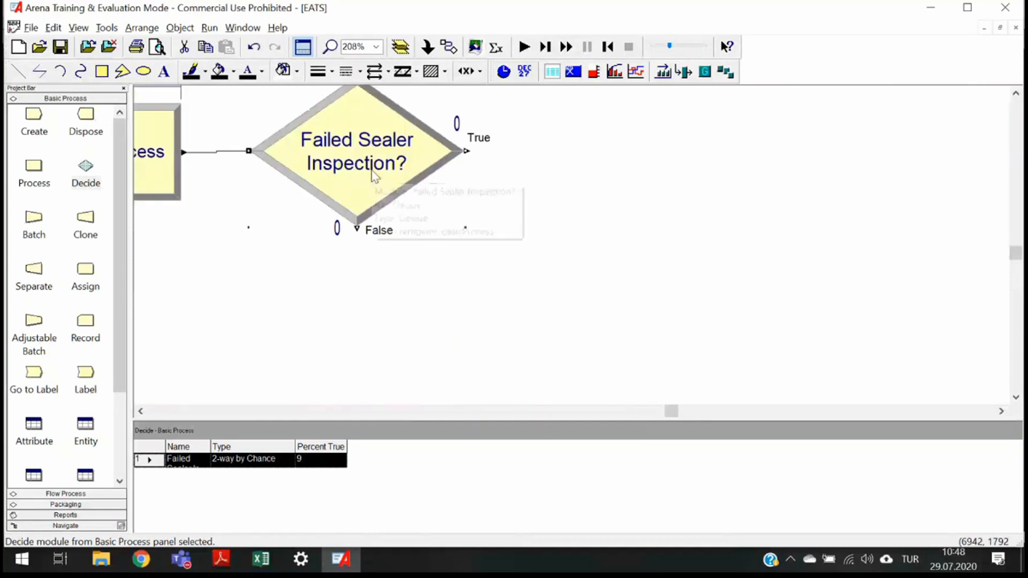
double_click(373, 176)
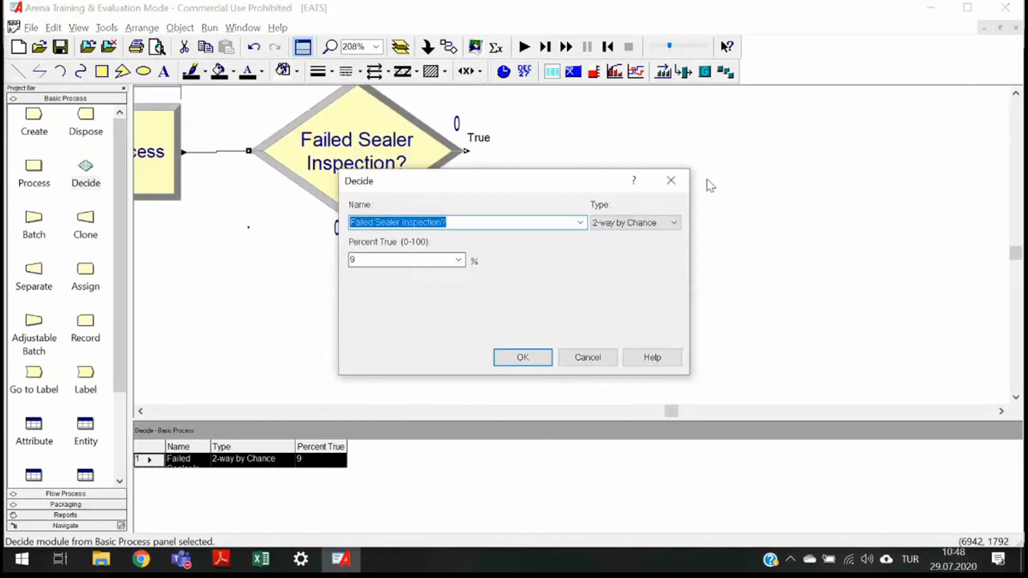
key(Escape)
scroll(500, 188, up, 2)
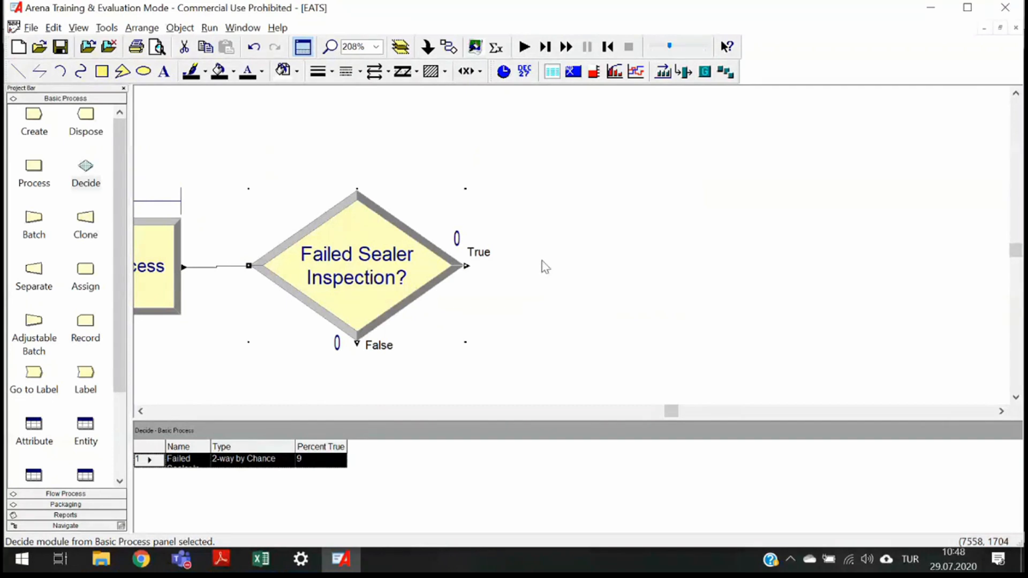
key(alt+Tab)
key(alt+Tab)
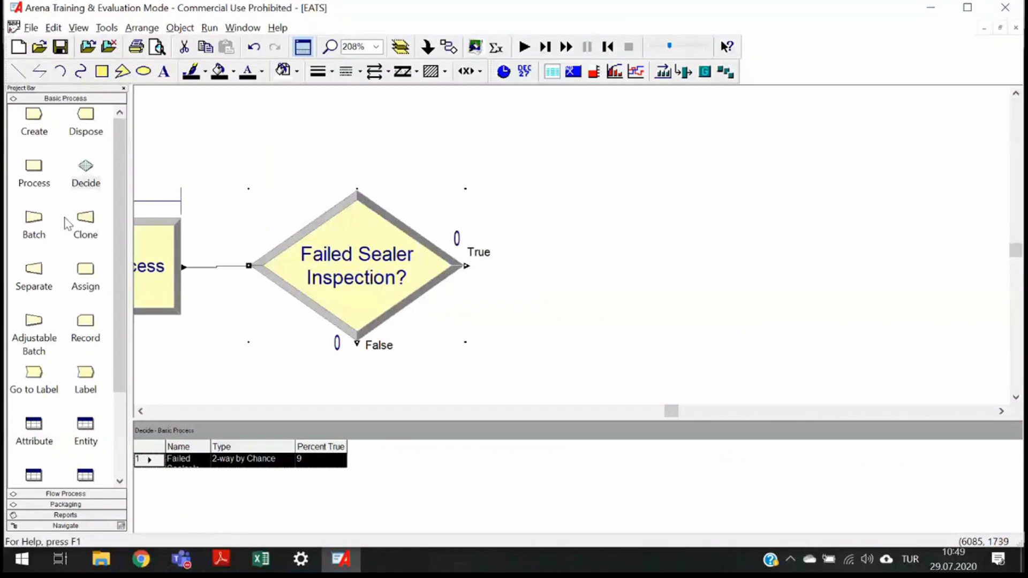
Add a Process module at the inspection decision's True exit, named Rework Process, with the Seize Delay Release action
drag(34, 166, 569, 282)
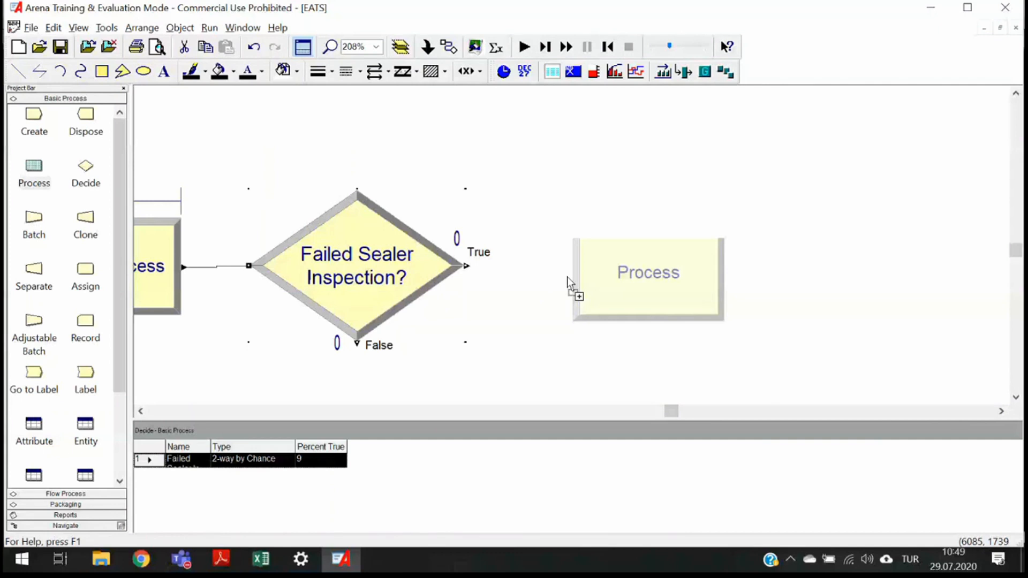
double_click(599, 314)
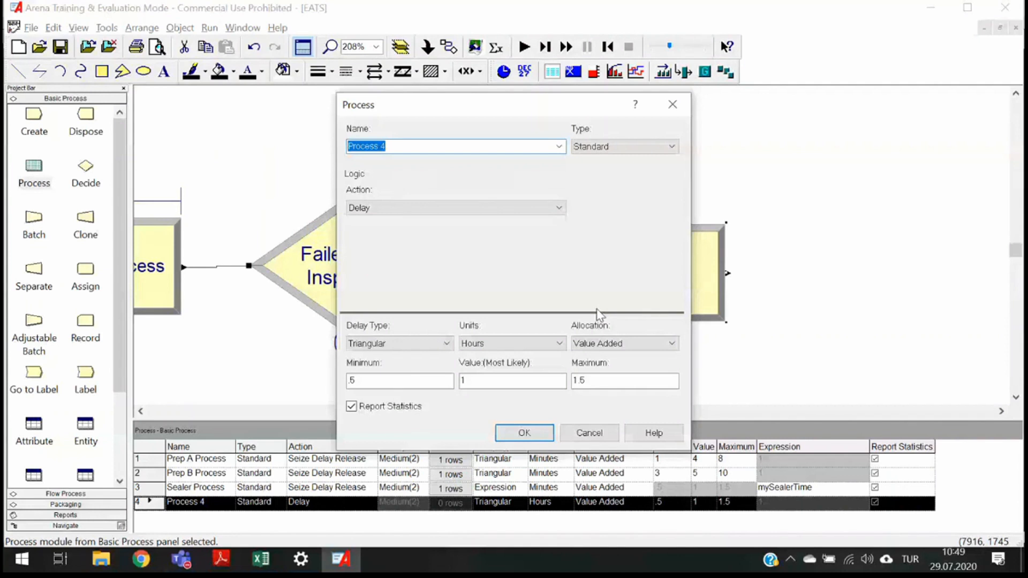
text(Rework)
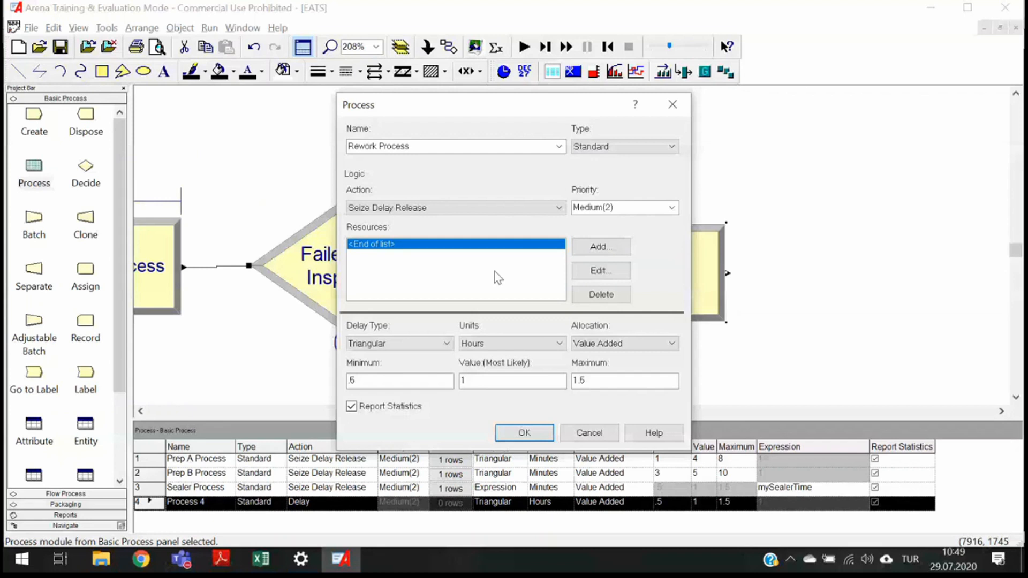
Add a resource named Rework to the Rework Process, with 1 unit to seize and release
double_click(494, 271)
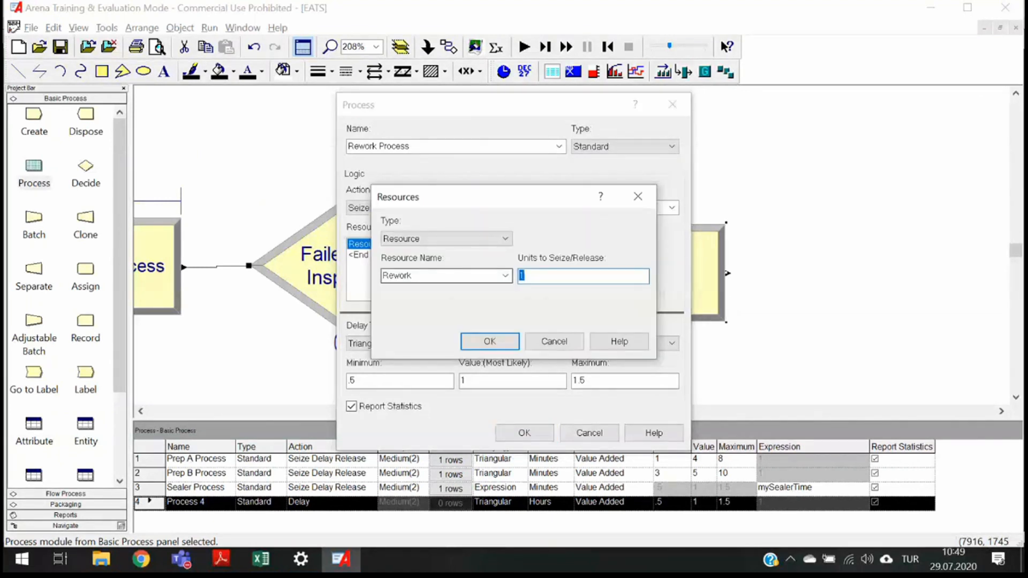
text(1)
click(474, 344)
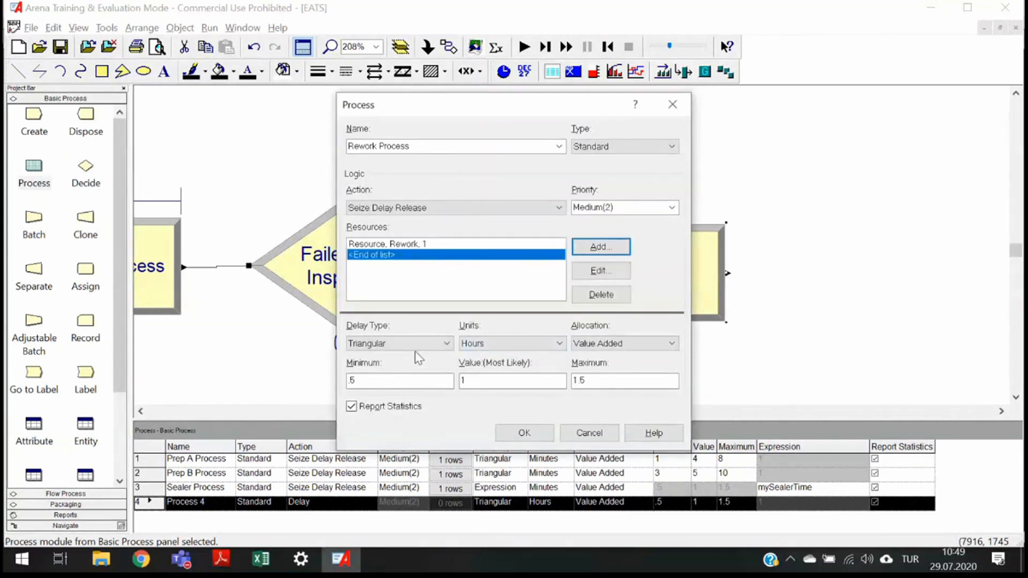
Set the Rework Process delay to the expression EXPO(45) in minutes, following the textbook diagram, and apply the settings
key(alt+Tab)
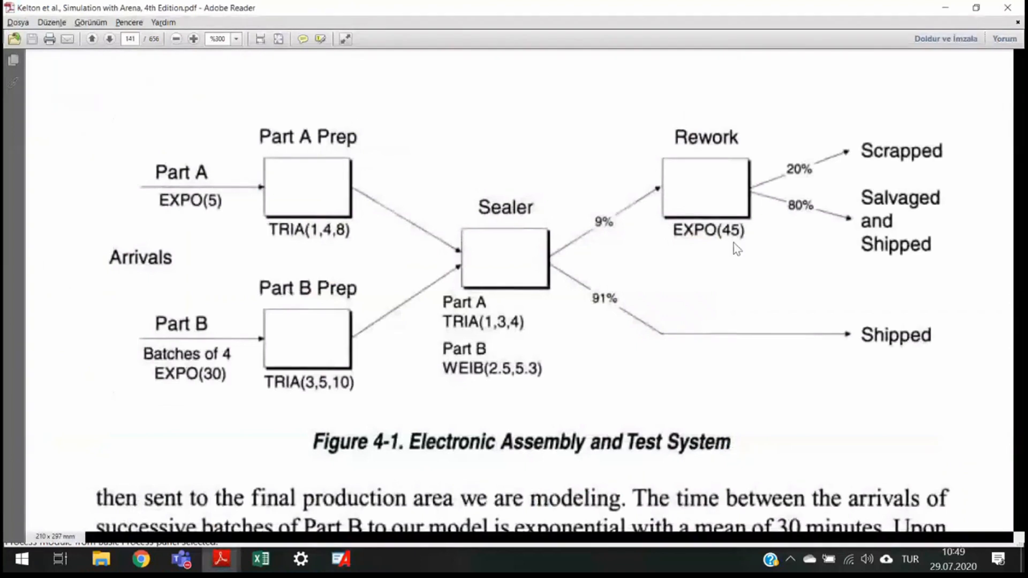
key(alt+Tab)
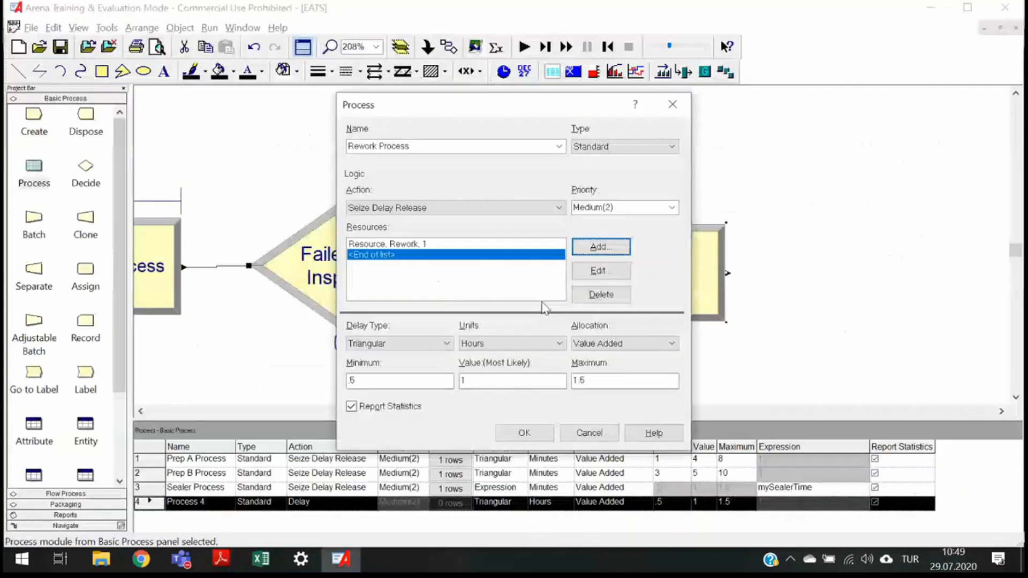
click(399, 343)
click(384, 396)
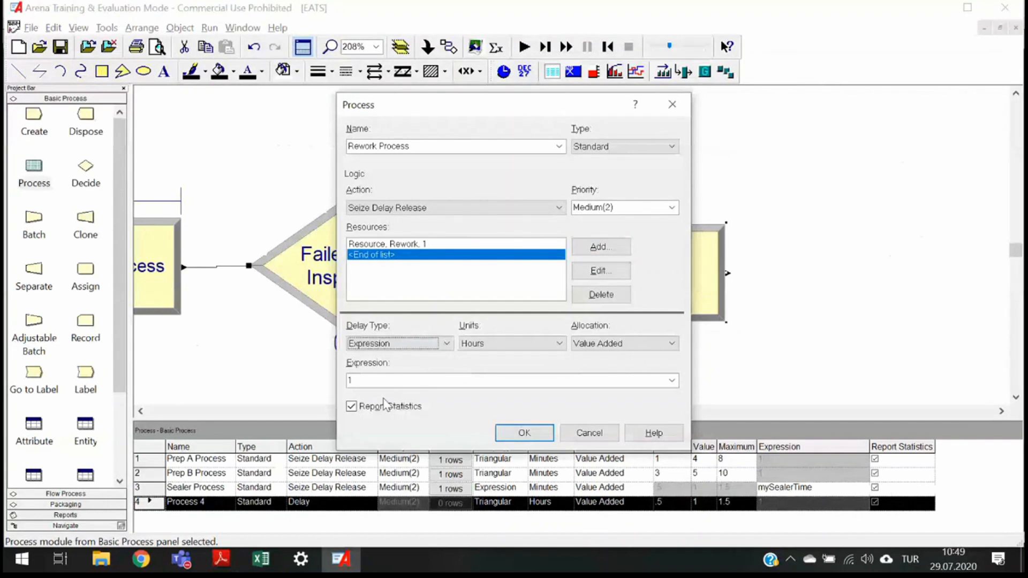
key(Tab)
key(m)
key(Tab)
text(EXPO(45))
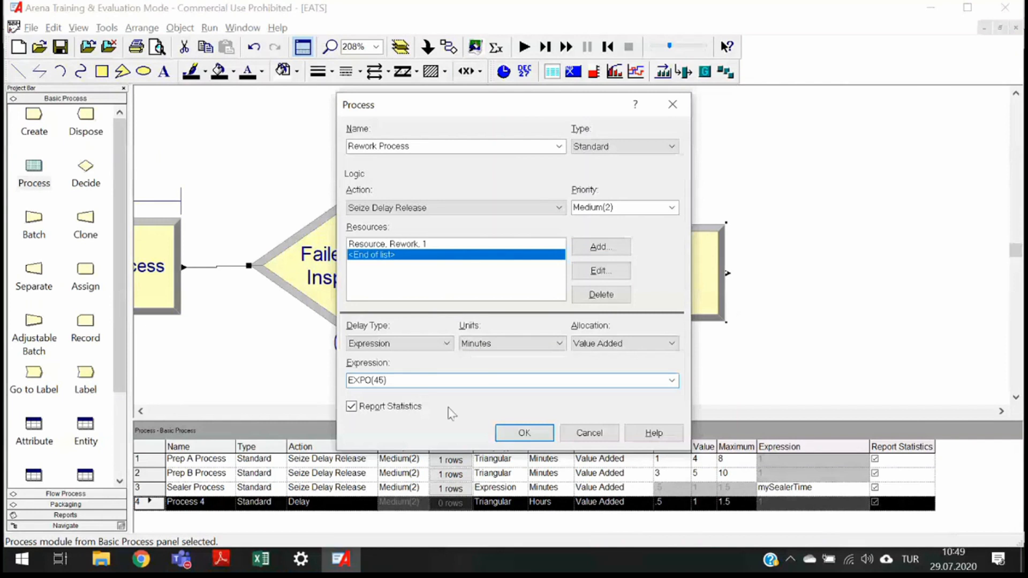
click(505, 431)
Move the Rework Process module slightly closer to the Failed Sealer Inspection? decision
drag(669, 256, 649, 237)
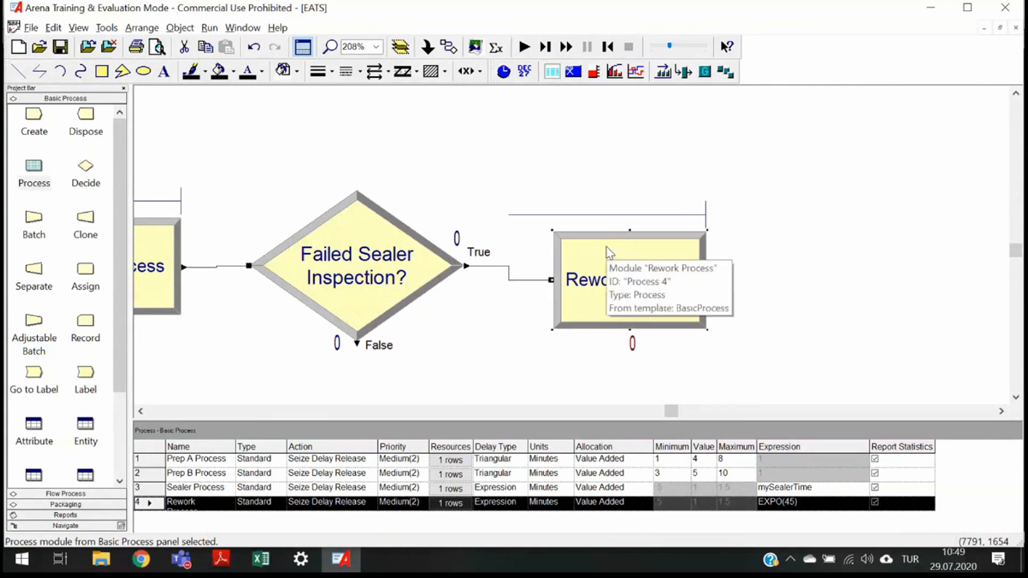
scroll(608, 253, down, 3)
scroll(607, 252, down, 3)
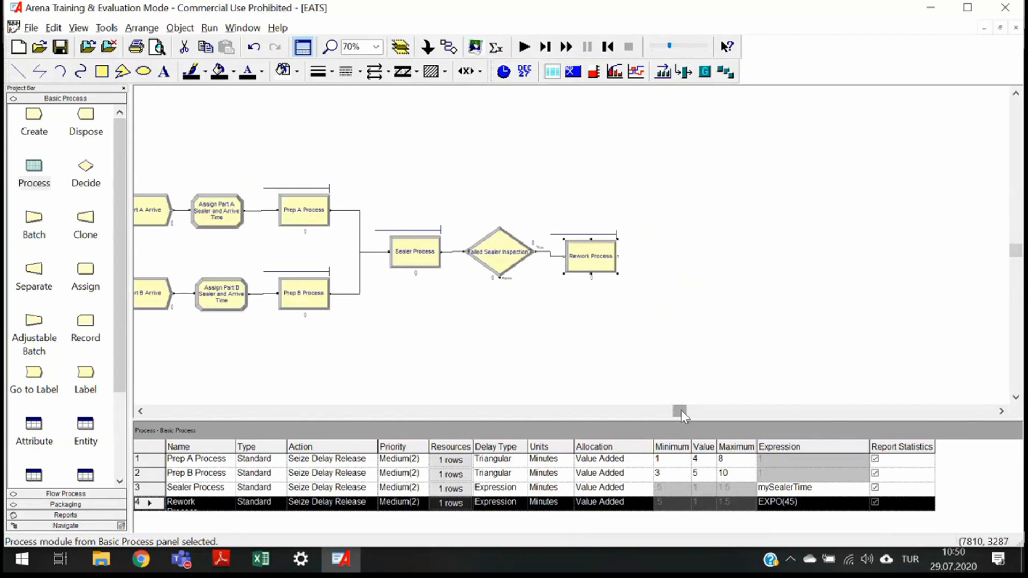
Move the Rework Process module into line with the Failed Sealer Inspection? decision so their connector runs straight
key(alt+Tab)
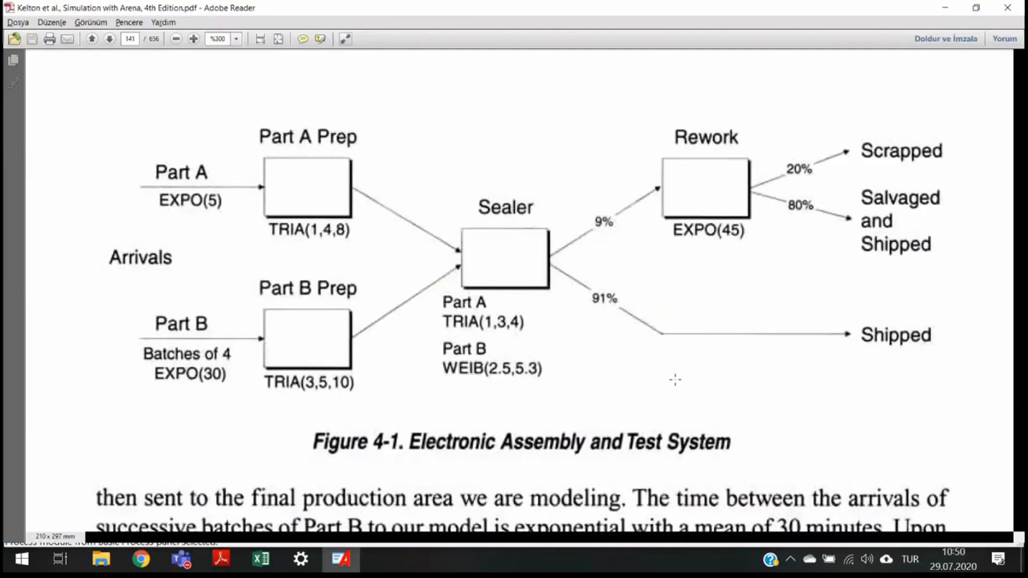
key(alt+Tab)
scroll(589, 260, up, 3)
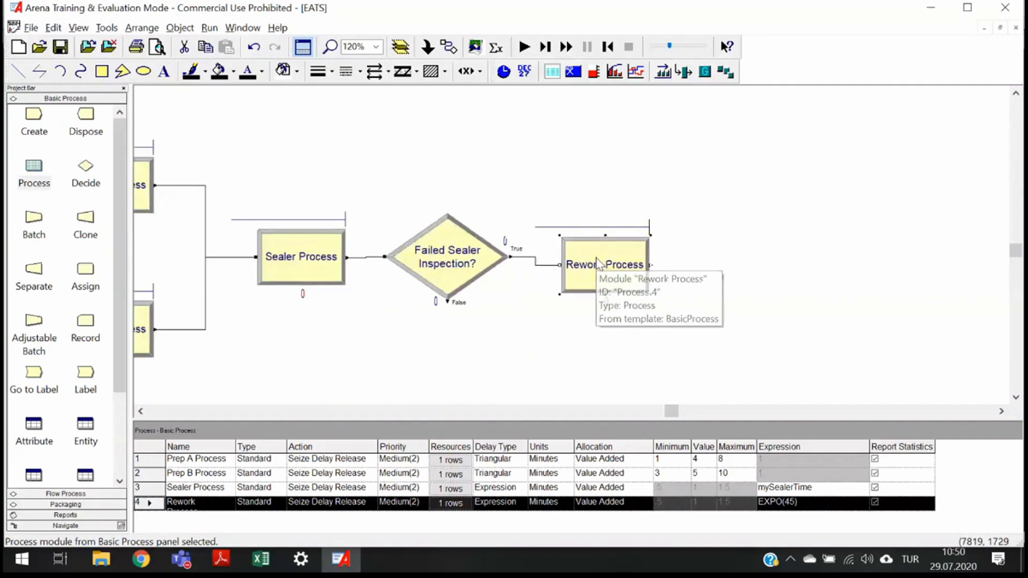
drag(586, 238, 603, 246)
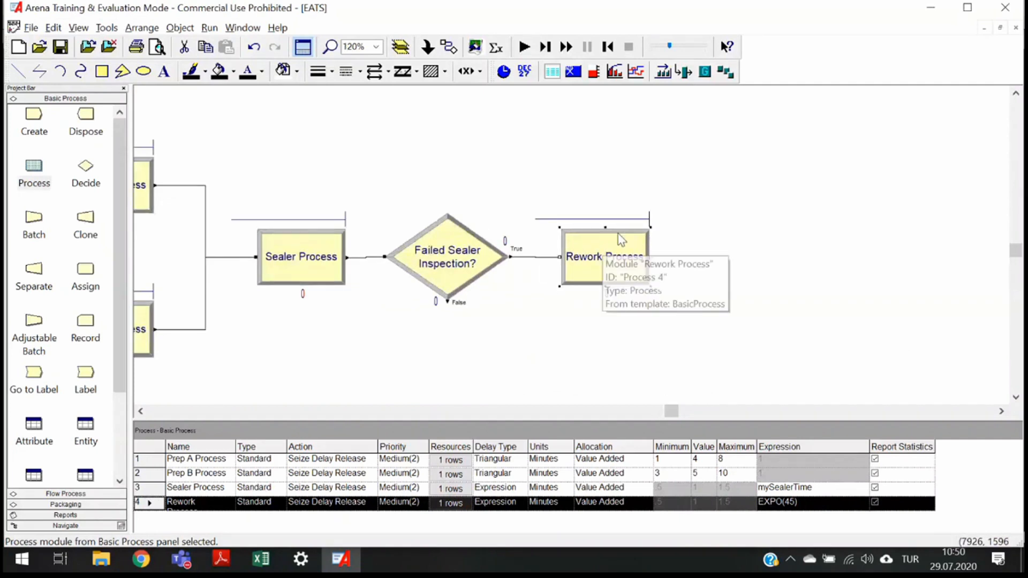
Add a Decide module after the Rework Process, named Failed Rework Inspection?, with 20 percent true as in the textbook diagram
key(alt+Tab)
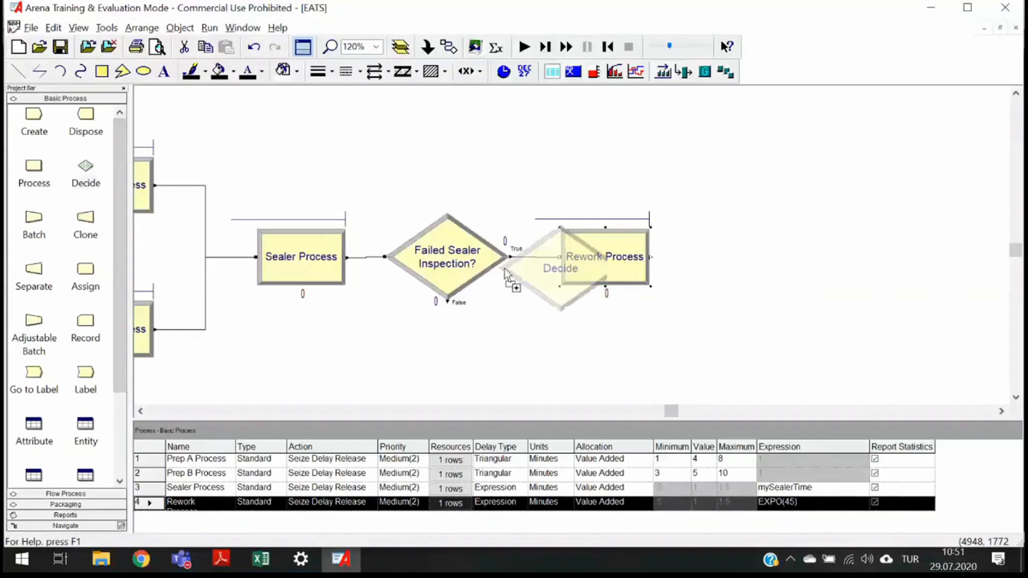
drag(505, 273, 695, 273)
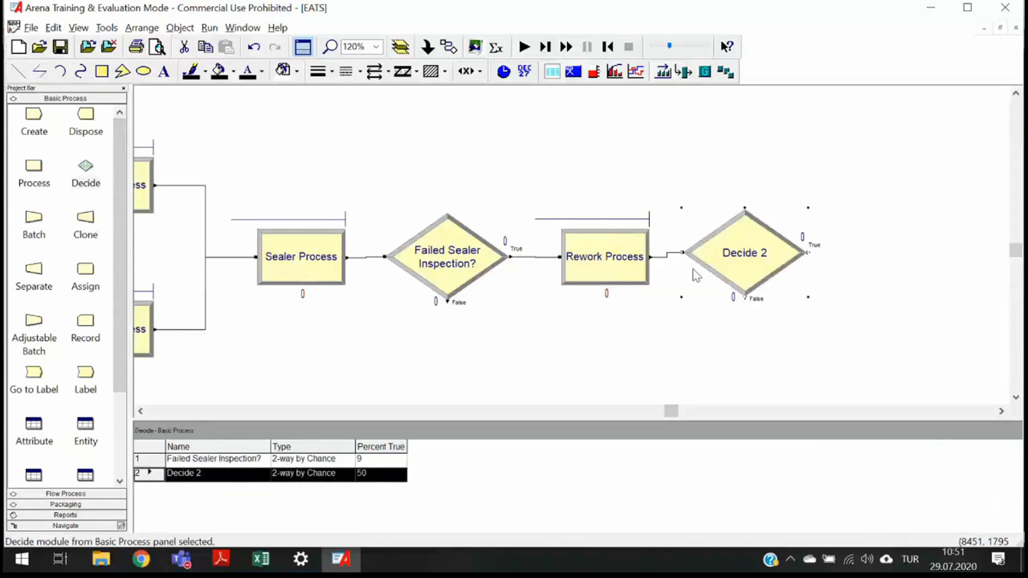
double_click(736, 263)
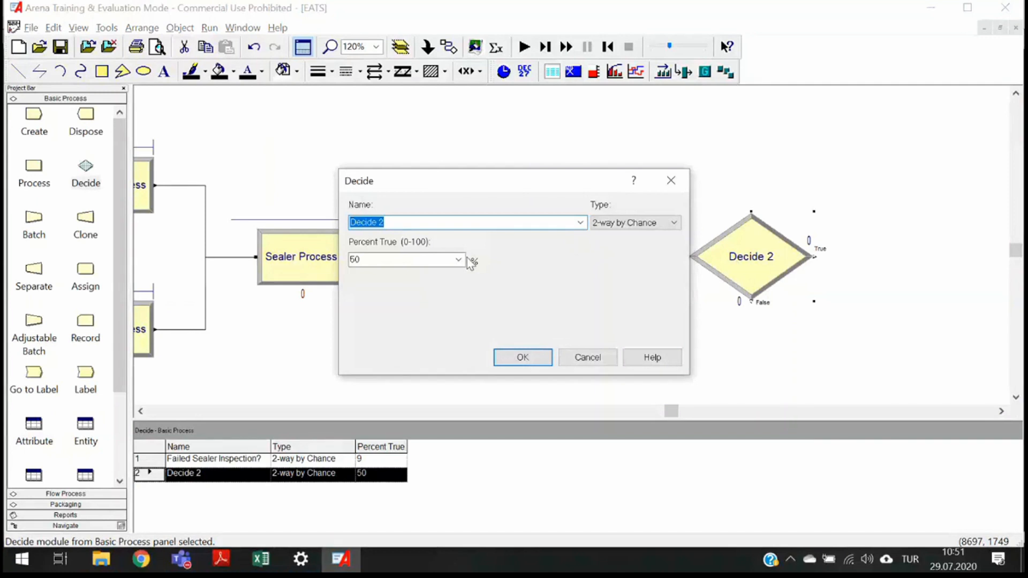
text(Failed Rework I)
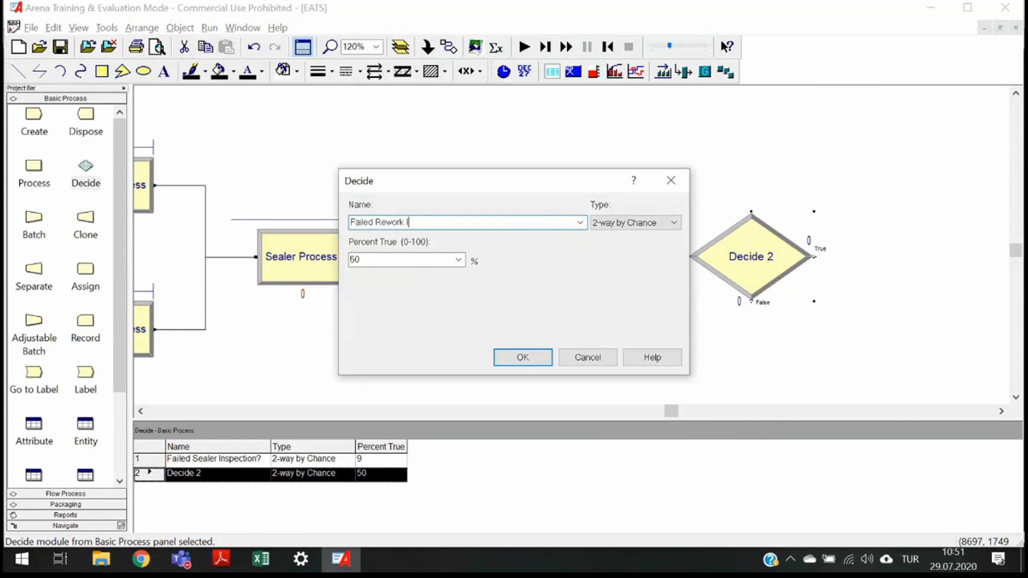
text(nspection?)
double_click(422, 259)
text(20)
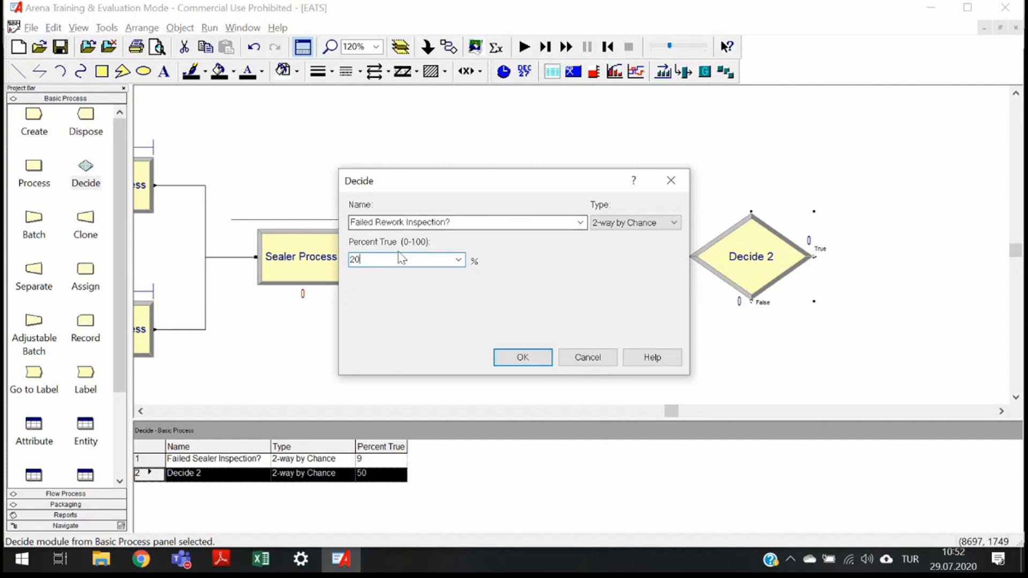
Review the available decision types, keep 2-way by Chance for Failed Rework Inspection?, and apply the settings
click(637, 222)
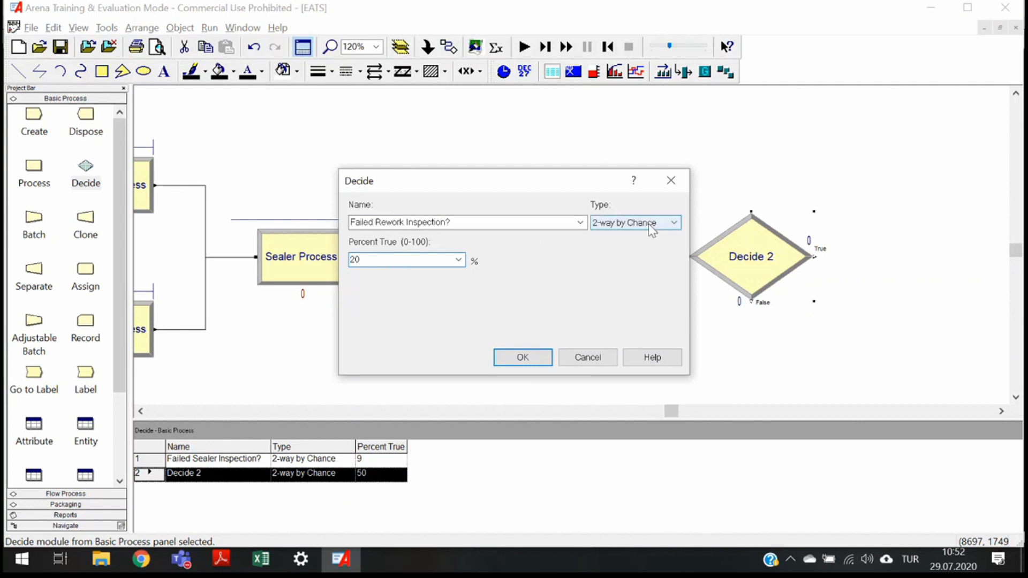
click(637, 227)
click(637, 224)
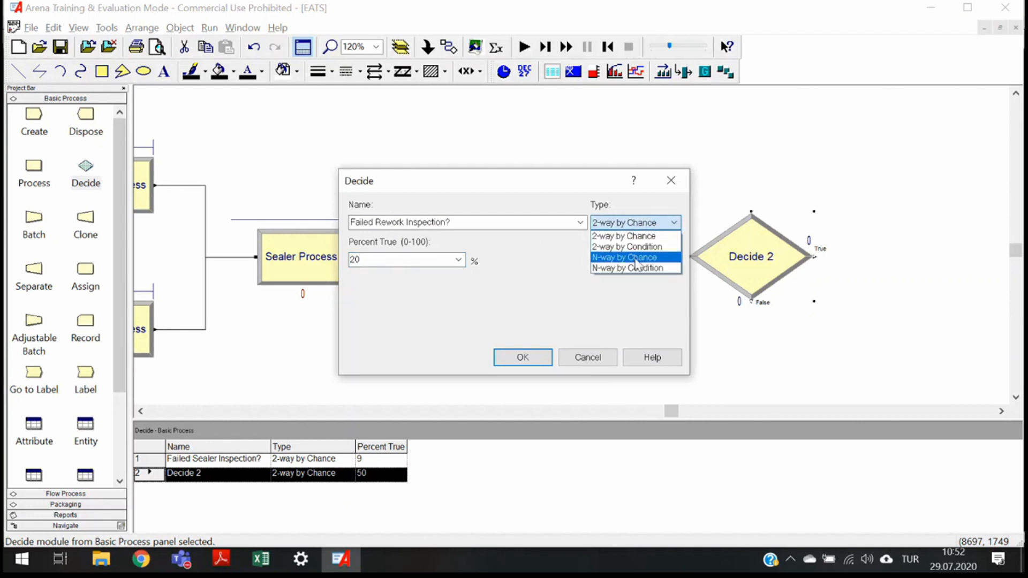
click(635, 235)
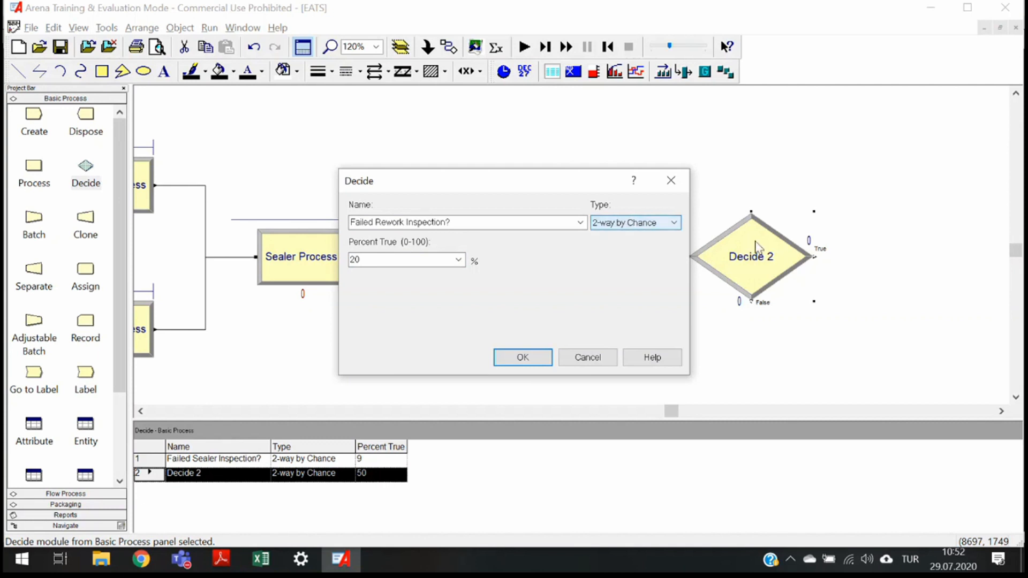
click(639, 224)
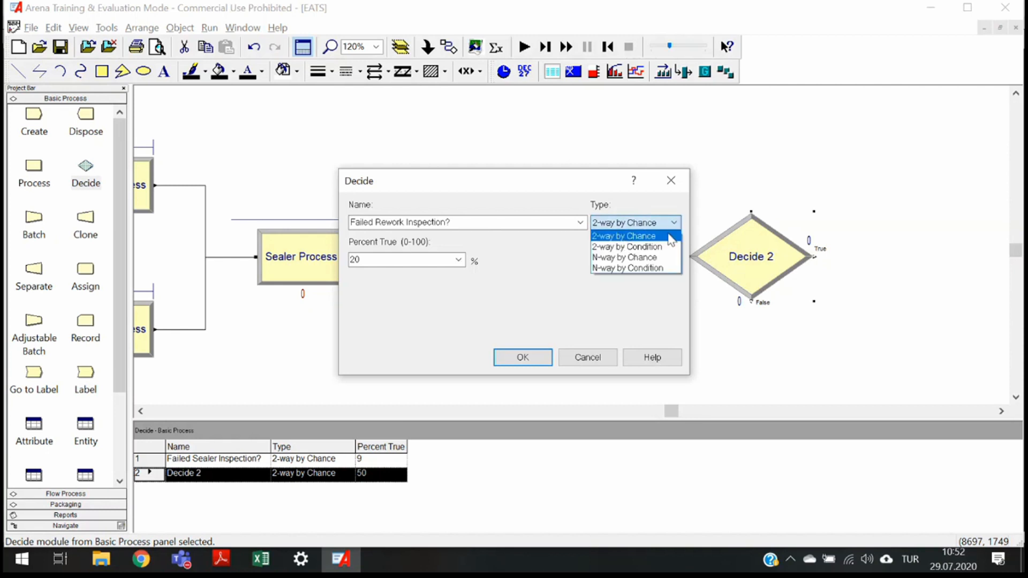
click(635, 236)
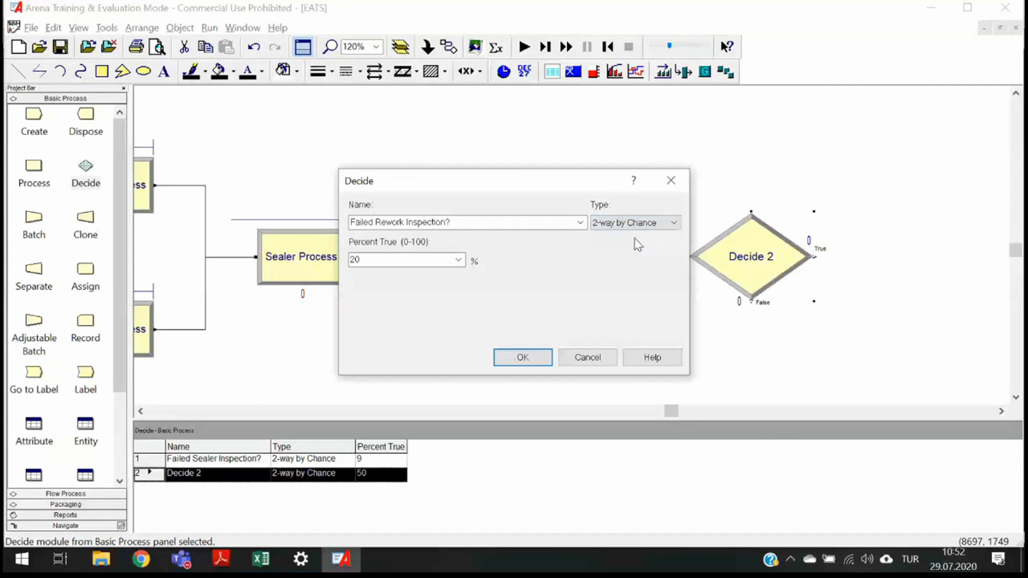
click(522, 358)
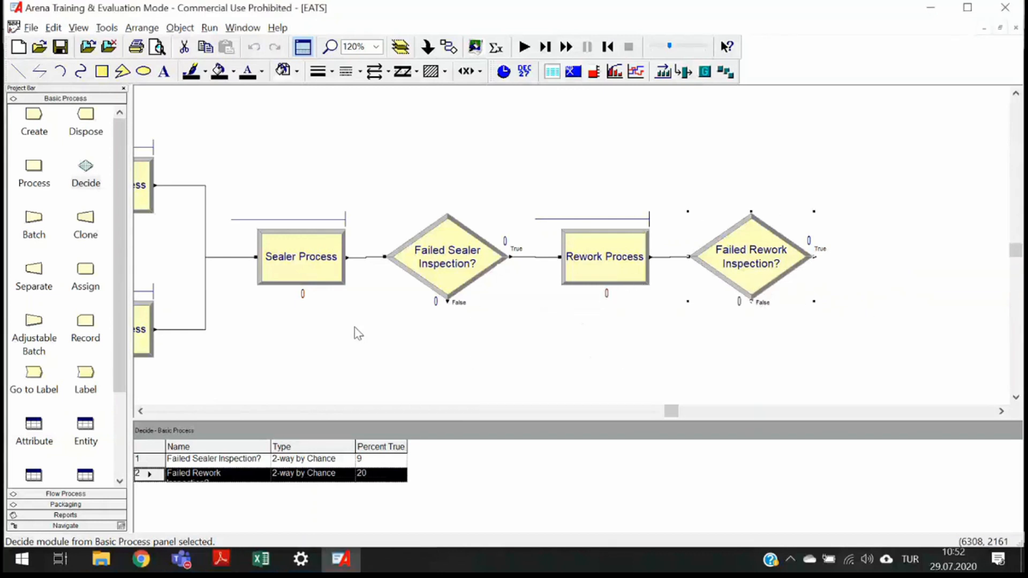
Add a Dispose module named Shipped at the False exit of Failed Sealer Inspection? and place it below the Rework Process
scroll(355, 333, down, 3)
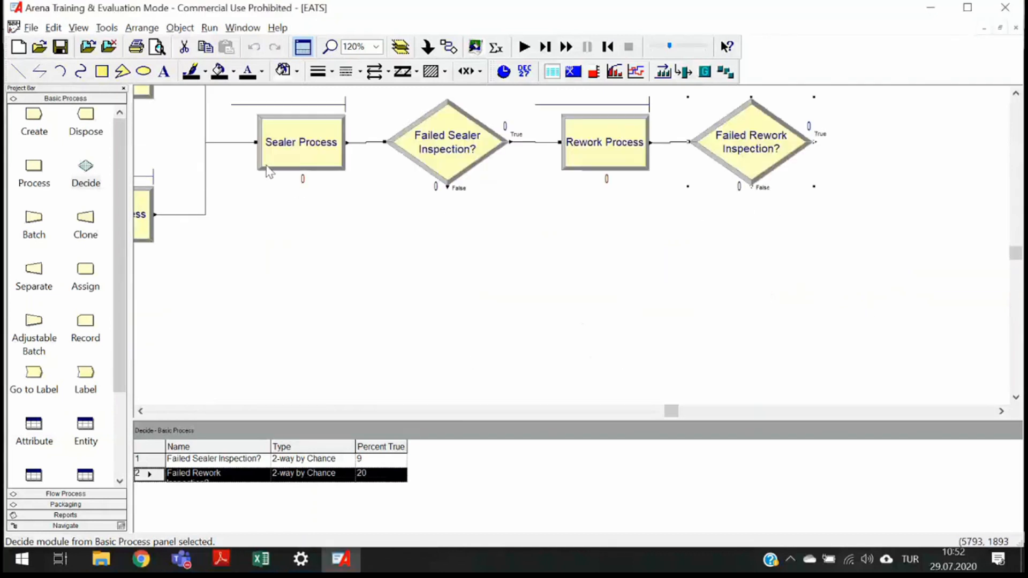
click(431, 158)
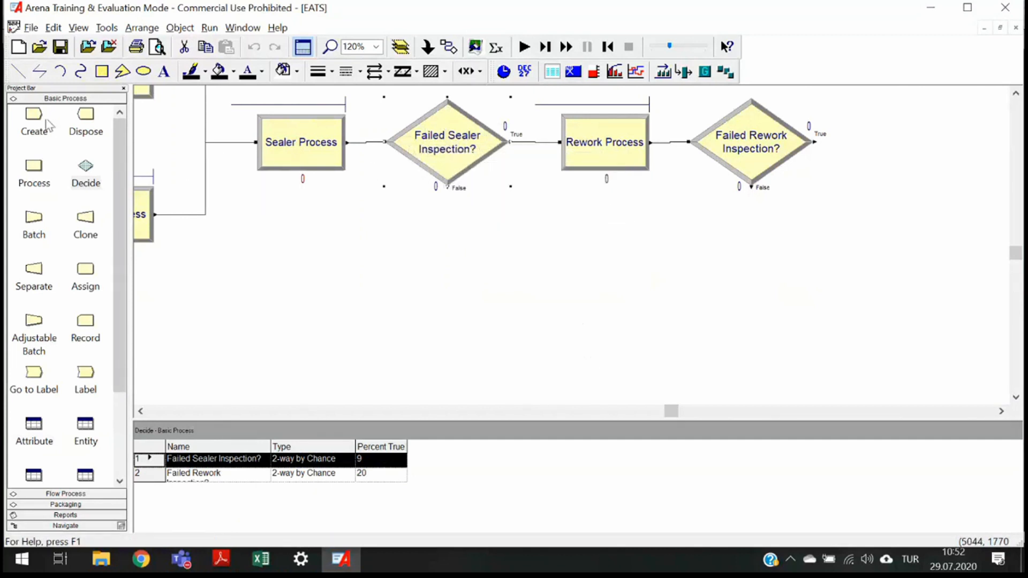
drag(87, 117, 446, 310)
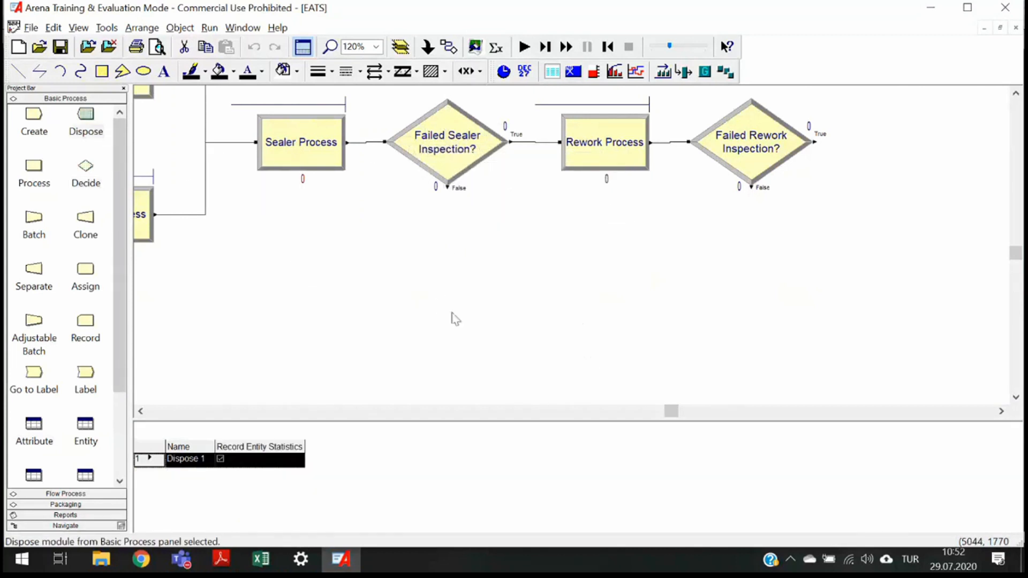
double_click(499, 319)
text(S)
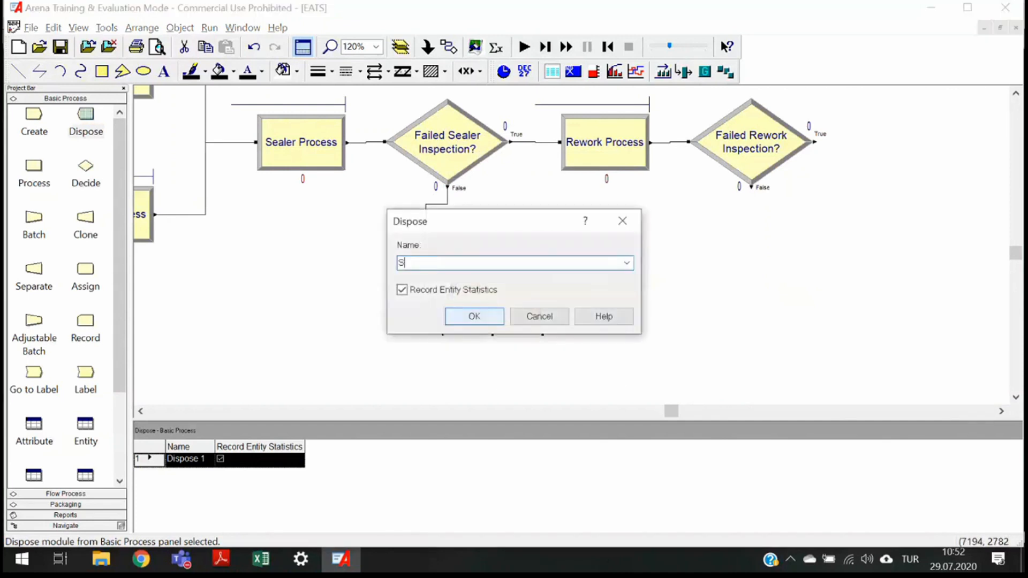
text(hipped)
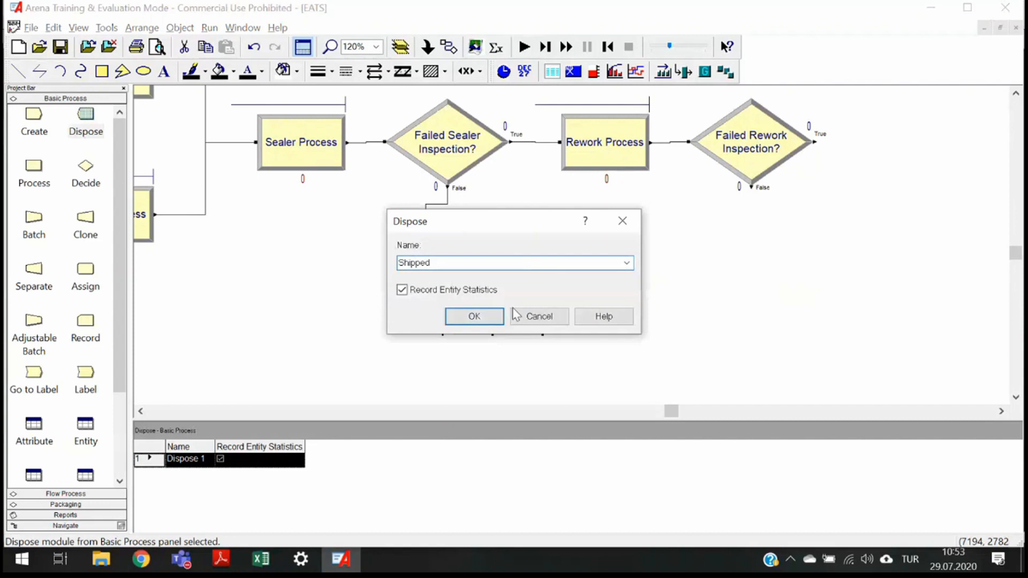
click(474, 316)
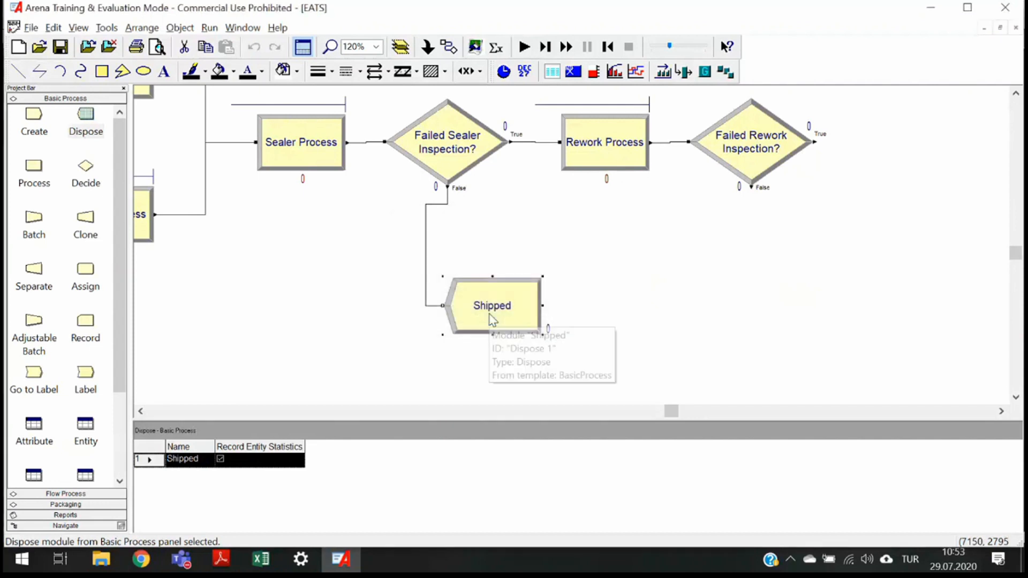
drag(492, 319, 664, 342)
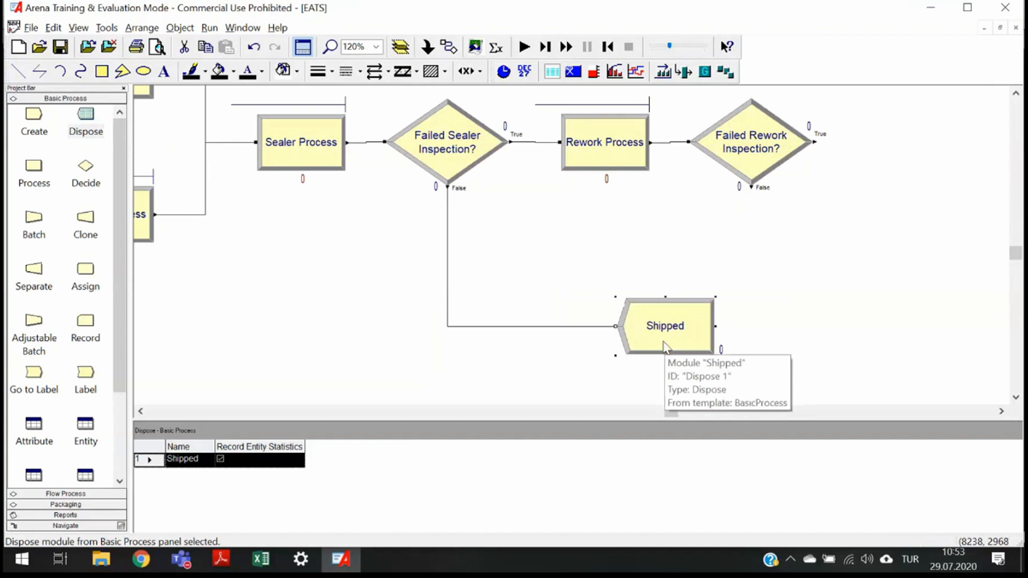
Add a Dispose module named Scrapped at the True exit of the Failed Rework Inspection? decision
scroll(670, 342, up, 2)
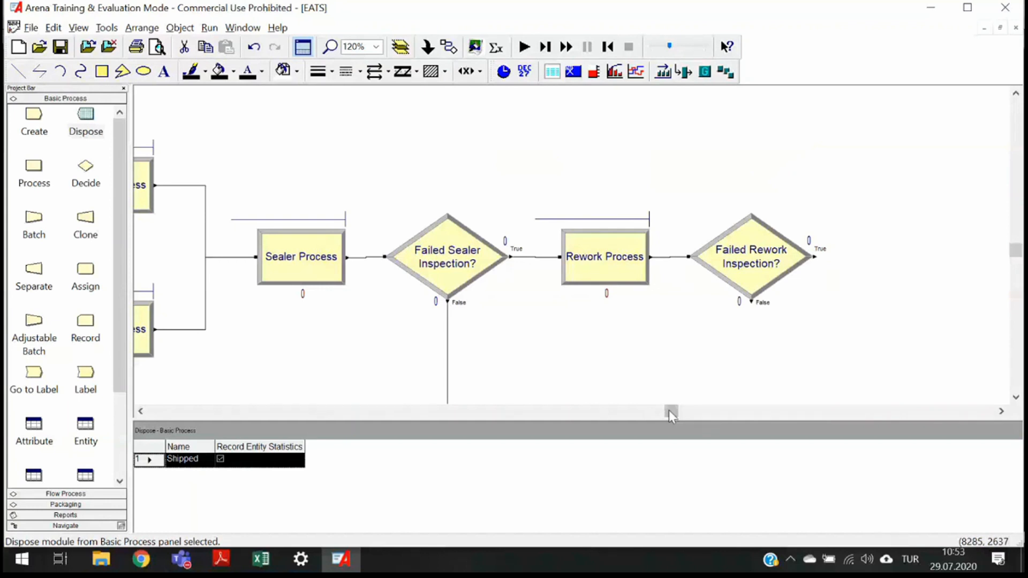
drag(669, 410, 695, 410)
click(689, 215)
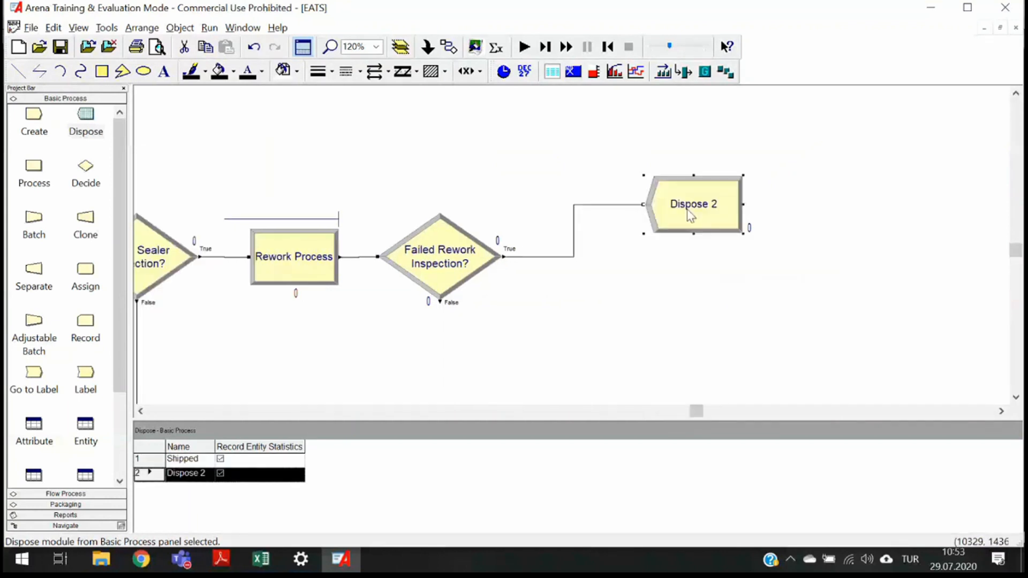
double_click(690, 214)
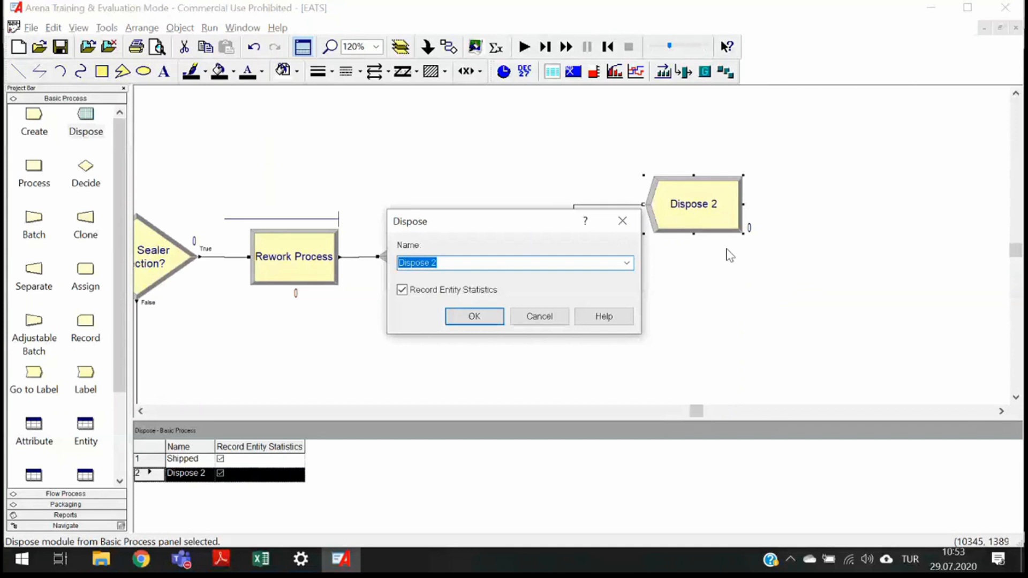
text(Scrapped)
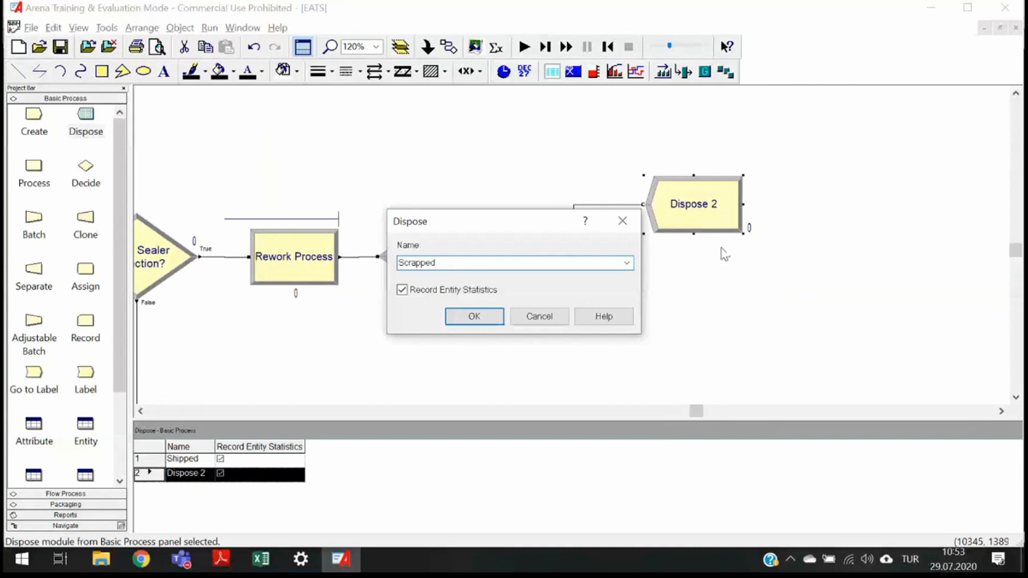
click(493, 319)
Add a Dispose module named Salvaged at the False exit of the Failed Rework Inspection? decision
click(447, 284)
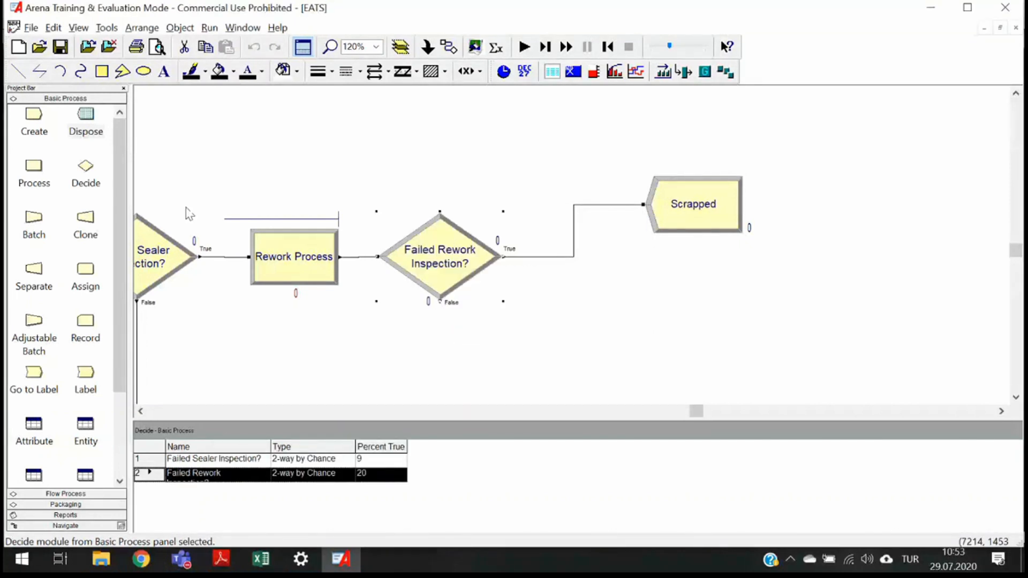
drag(85, 127, 556, 357)
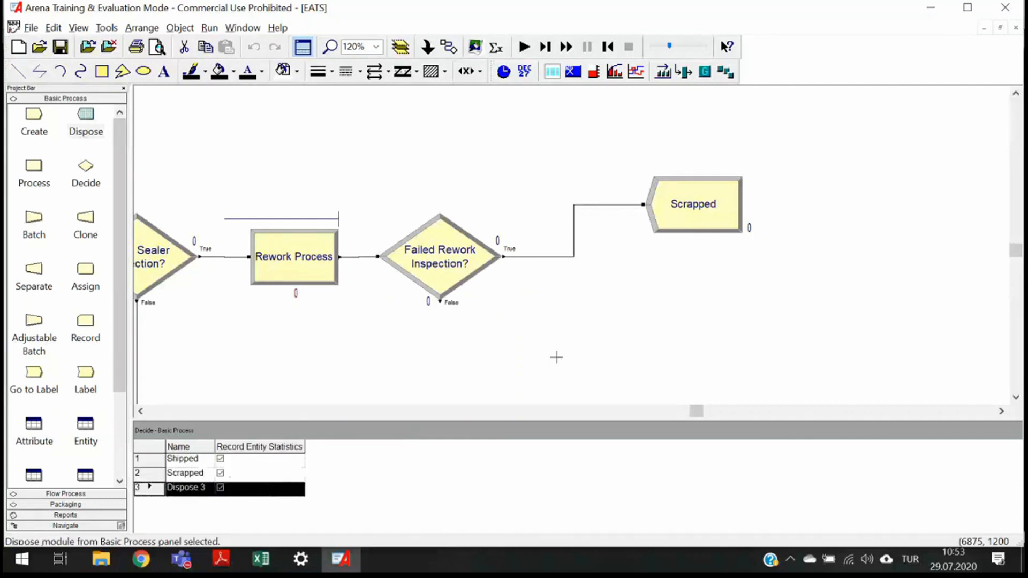
click(556, 357)
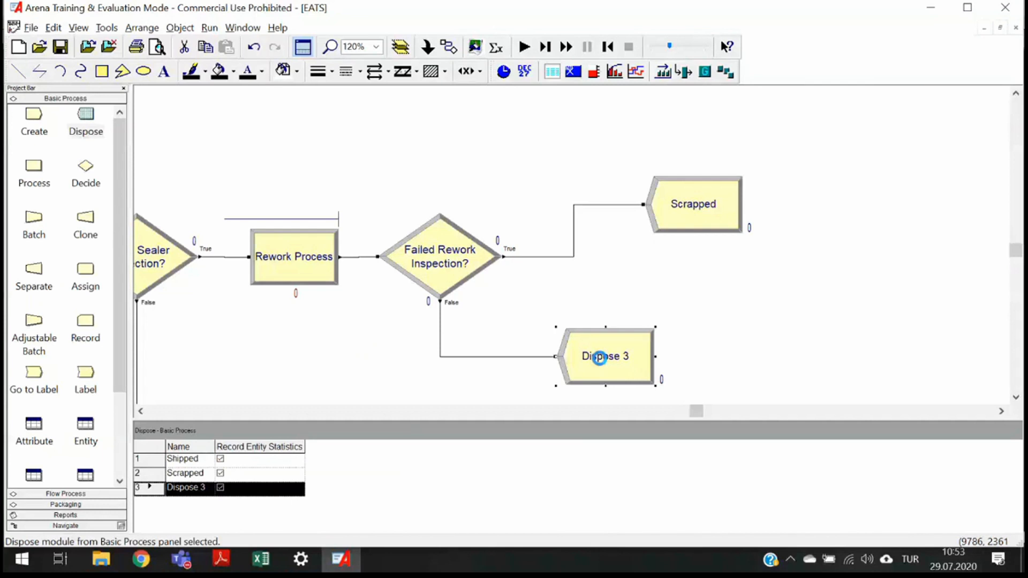
double_click(600, 358)
text(Salvaged)
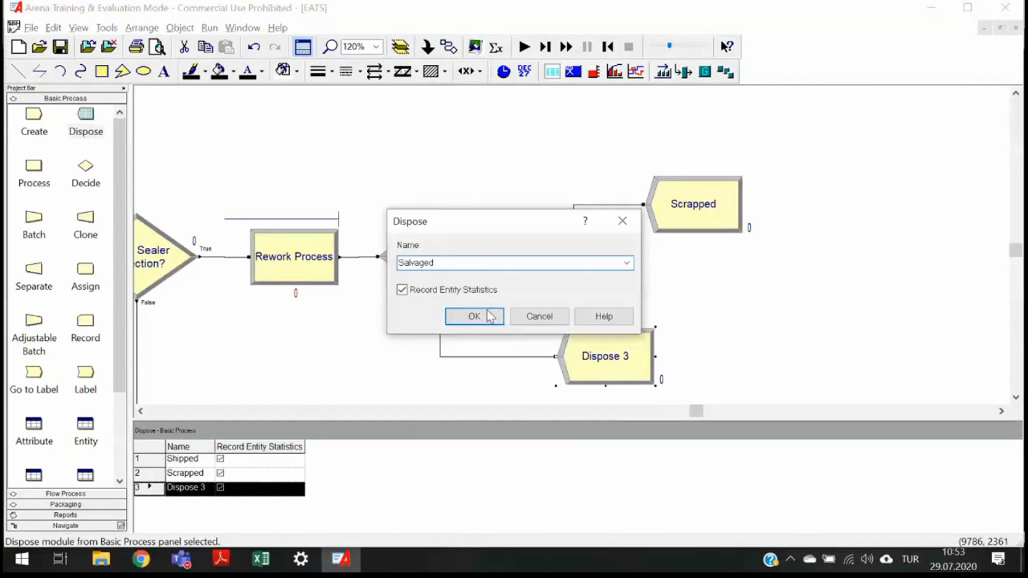
click(487, 315)
Examine the model's inspection and dispose branches, and switch to the textbook PDF in Adobe Reader to compare them with Figure 4-1
scroll(582, 295, down, 2)
scroll(575, 301, down, 3)
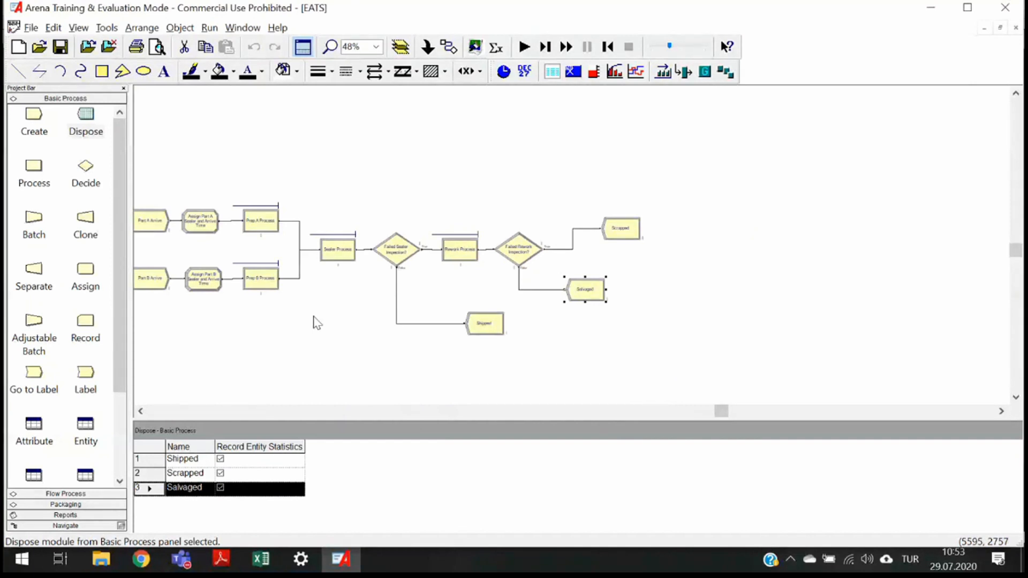
scroll(513, 346, up, 3)
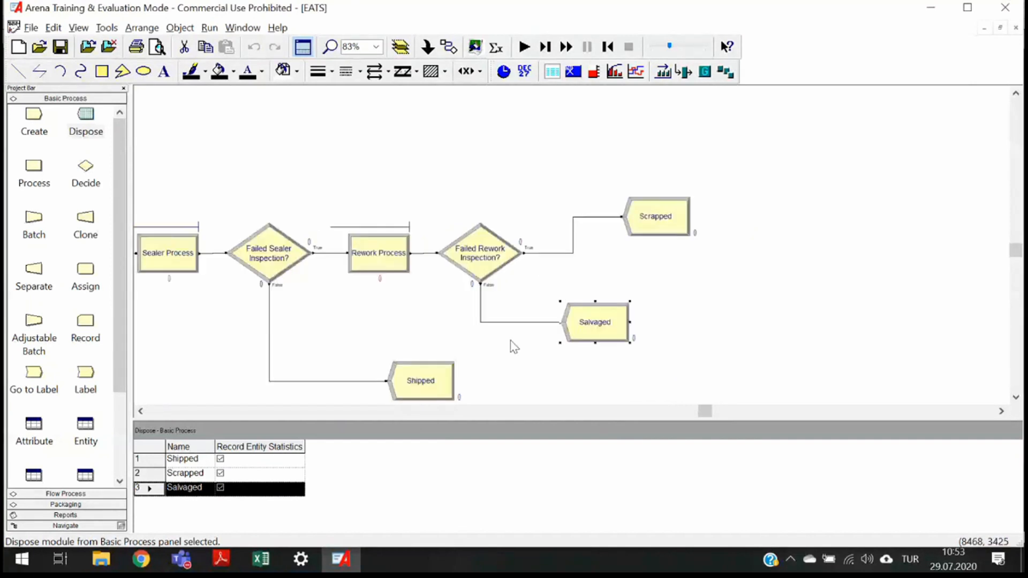
scroll(514, 347, up, 3)
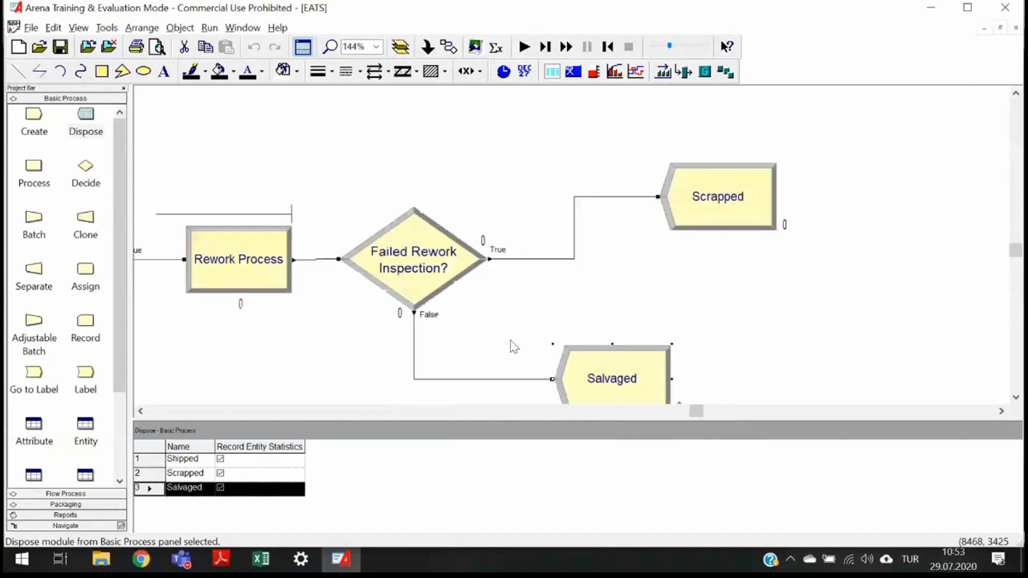
scroll(510, 340, down, 3)
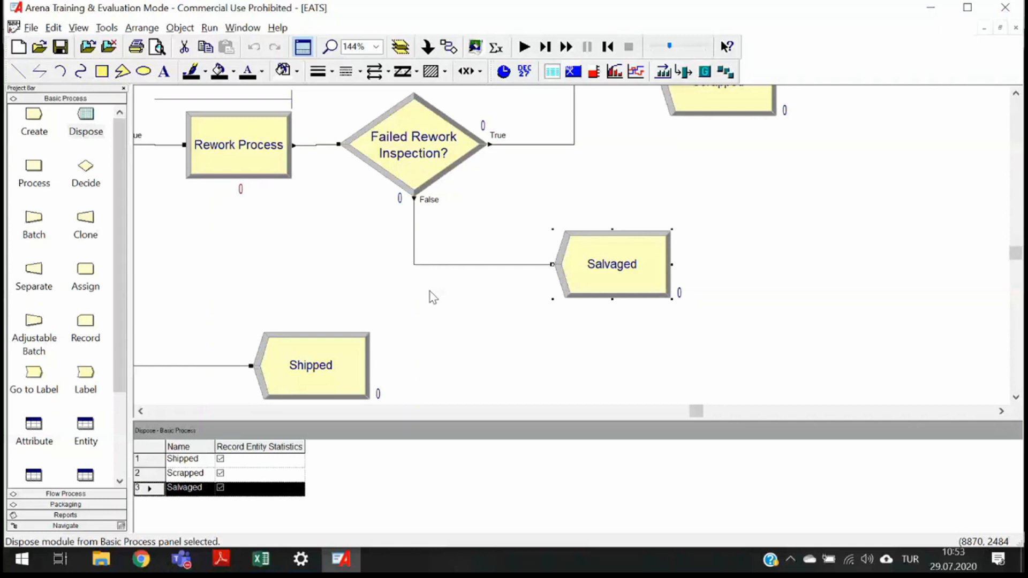
mouse_move(221, 559)
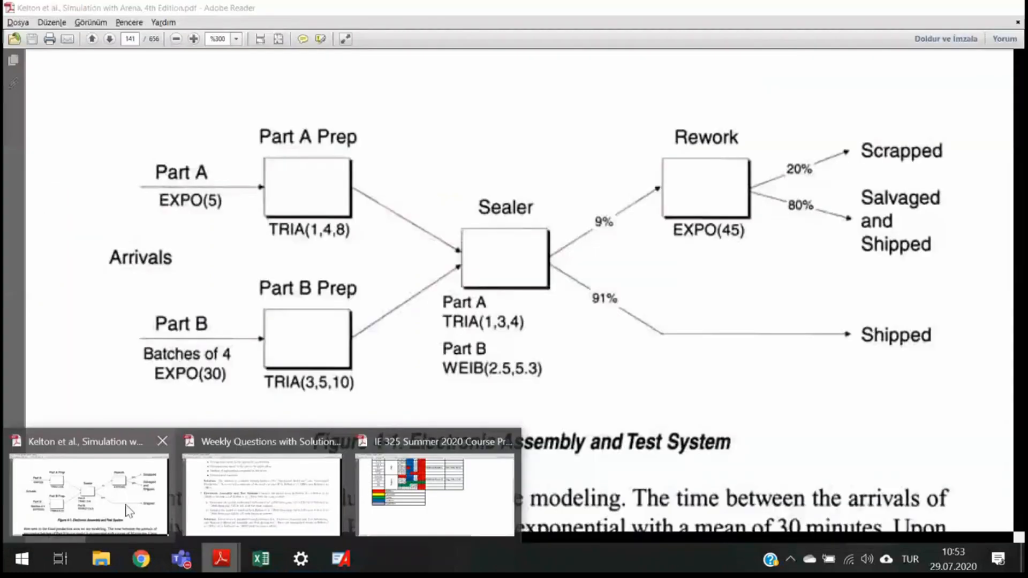
click(91, 509)
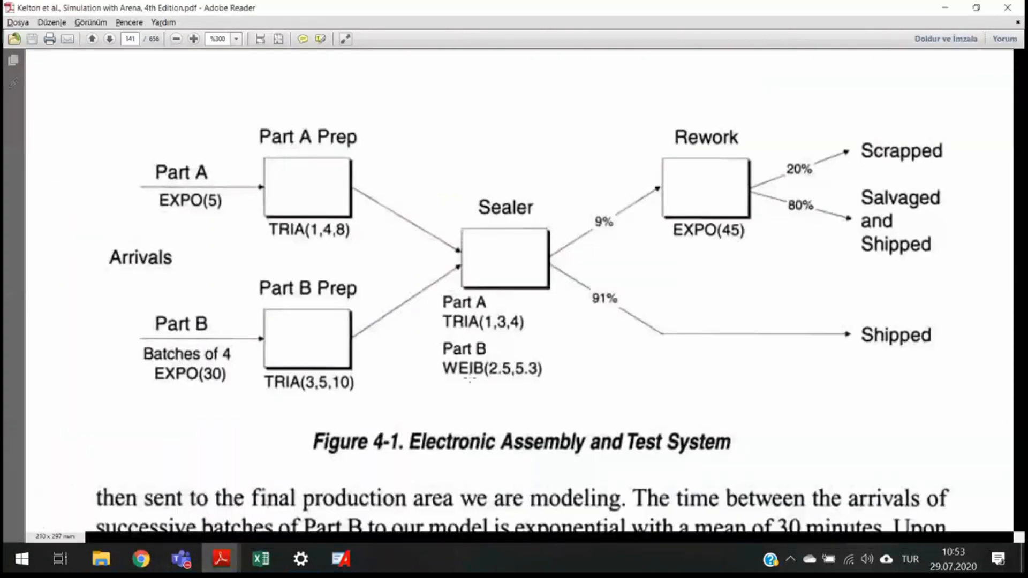
Examine the textbook's paragraph on which statistics to collect: resource utilization, number and time in queue, and cycle time by exit type
scroll(471, 379, down, 10)
drag(129, 295, 765, 310)
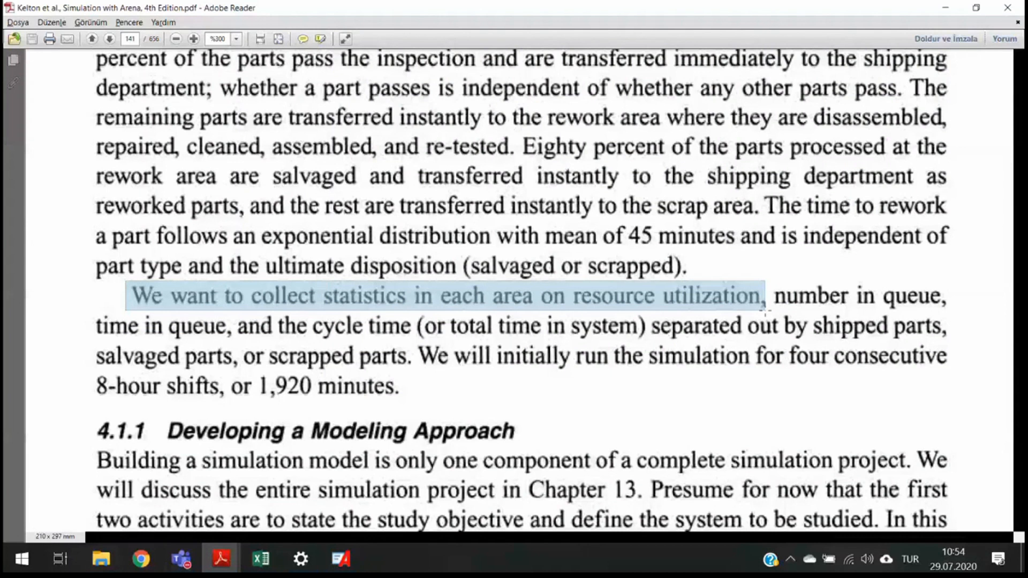
key(ctrl+a)
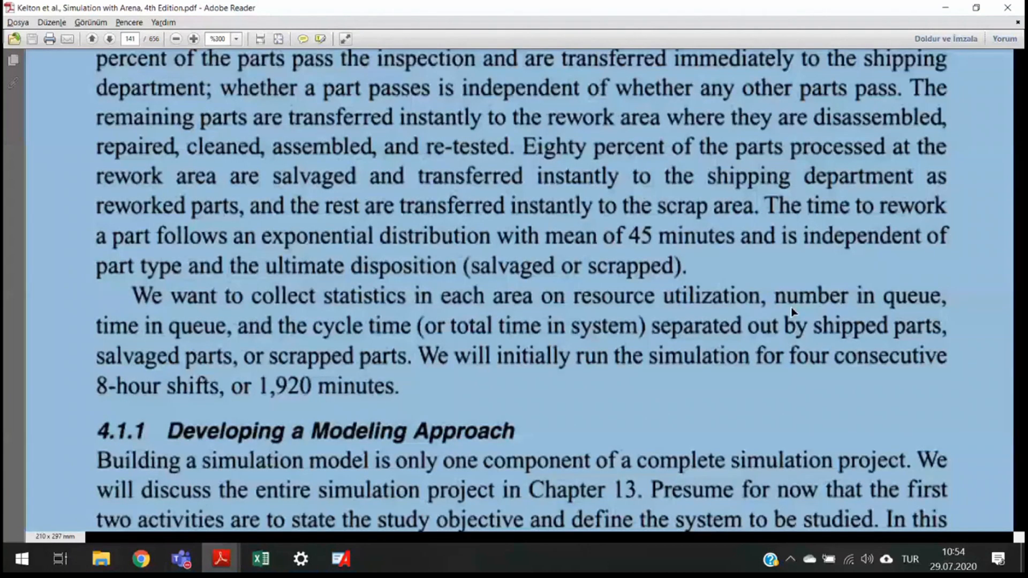
drag(768, 278, 986, 310)
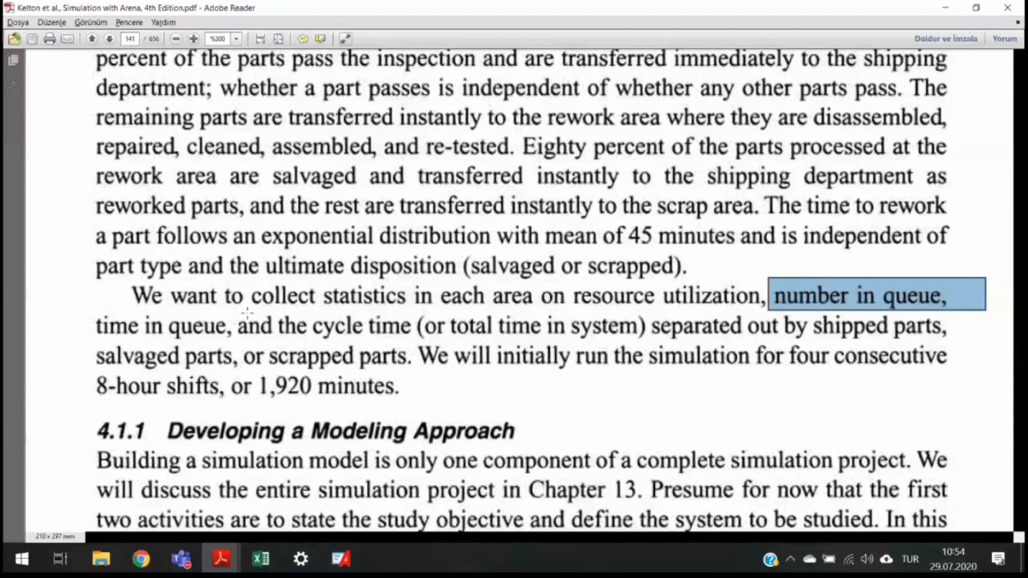
click(443, 370)
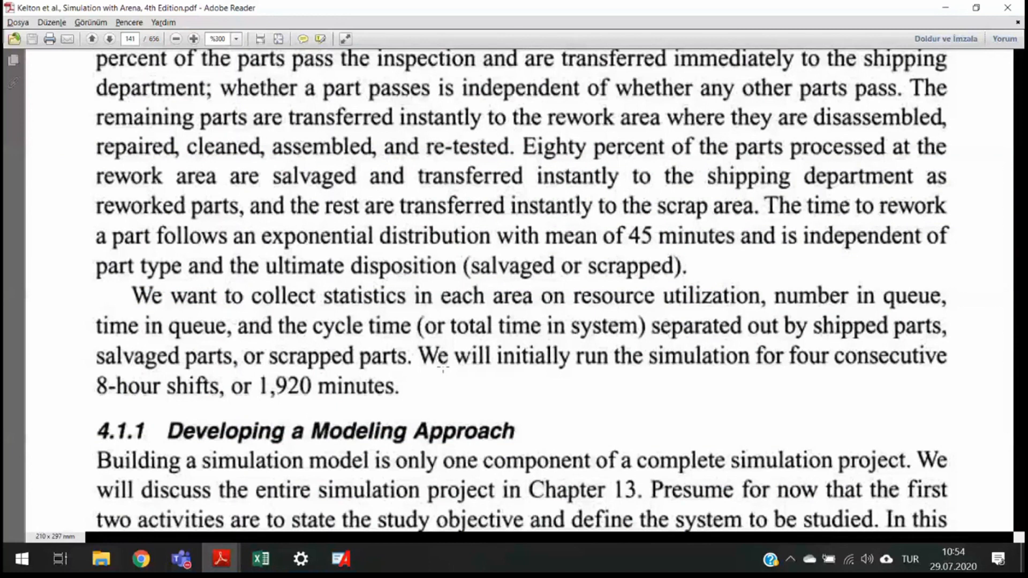
Switch back to Arena and move the Shipped, Salvaged and Scrapped modules into one column, leaving room after the Failed Rework Inspection? decision
key(alt+Tab)
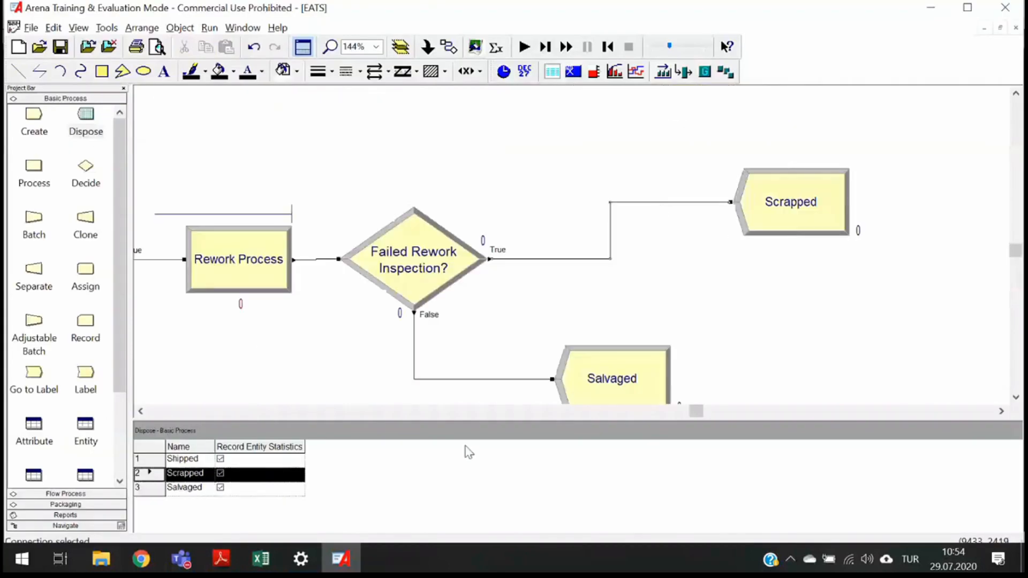
scroll(238, 335, down, 2)
drag(313, 254, 840, 255)
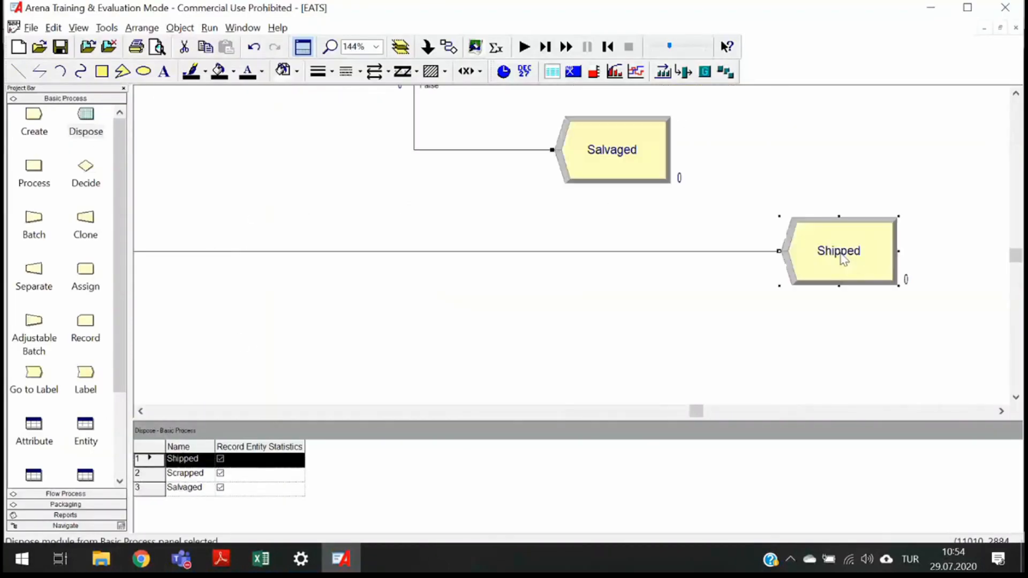
scroll(840, 257, up, 2)
scroll(670, 265, down, 1)
drag(671, 270, 855, 261)
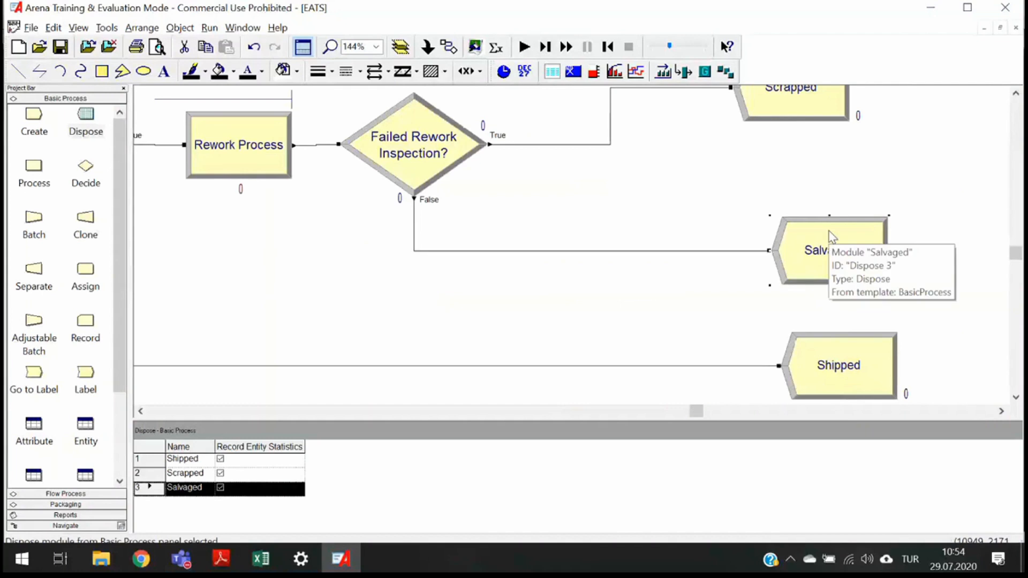
scroll(832, 235, up, 1)
drag(788, 138, 833, 194)
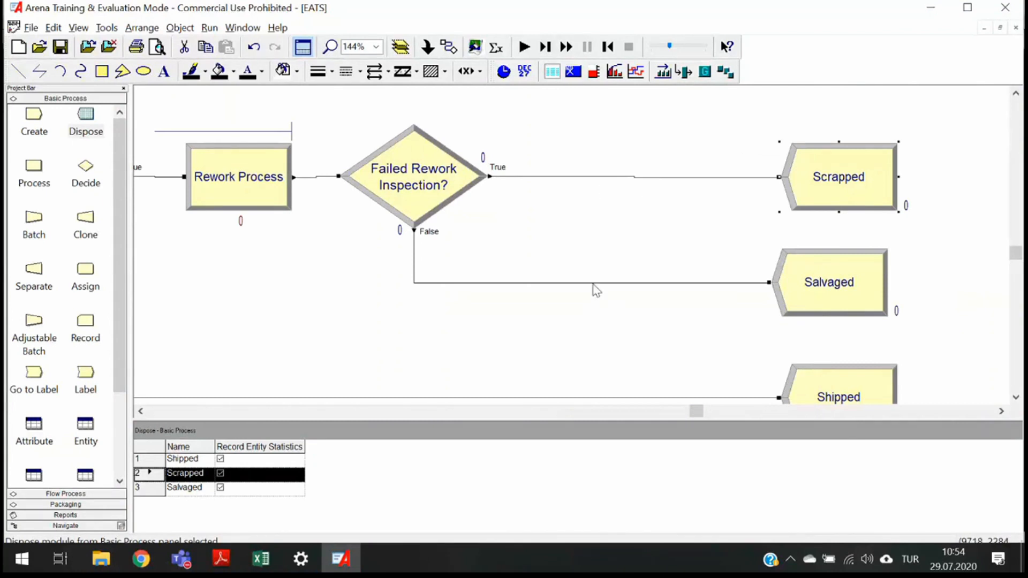
scroll(594, 320, down, 2)
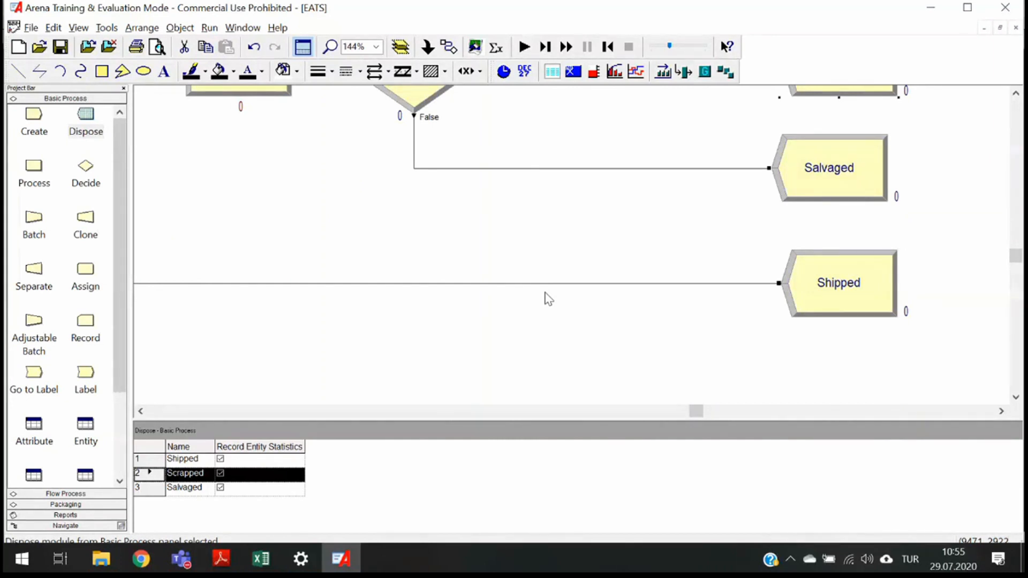
scroll(551, 295, up, 2)
scroll(592, 292, down, 2)
scroll(596, 292, up, 2)
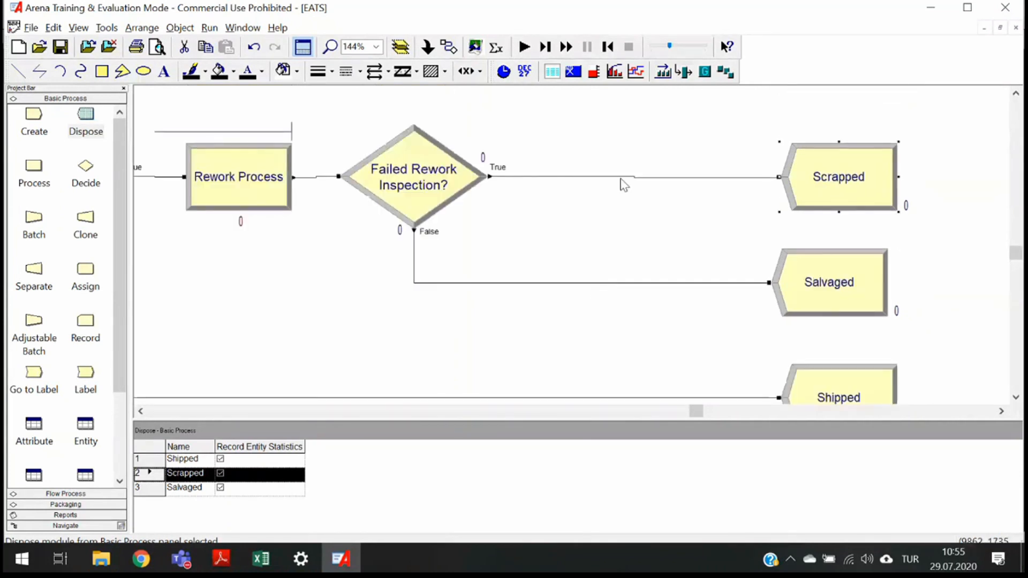
Replace the direct connection from the True exit of Failed Rework Inspection? to Scrapped with a Record module connected between and aligned with them
click(410, 203)
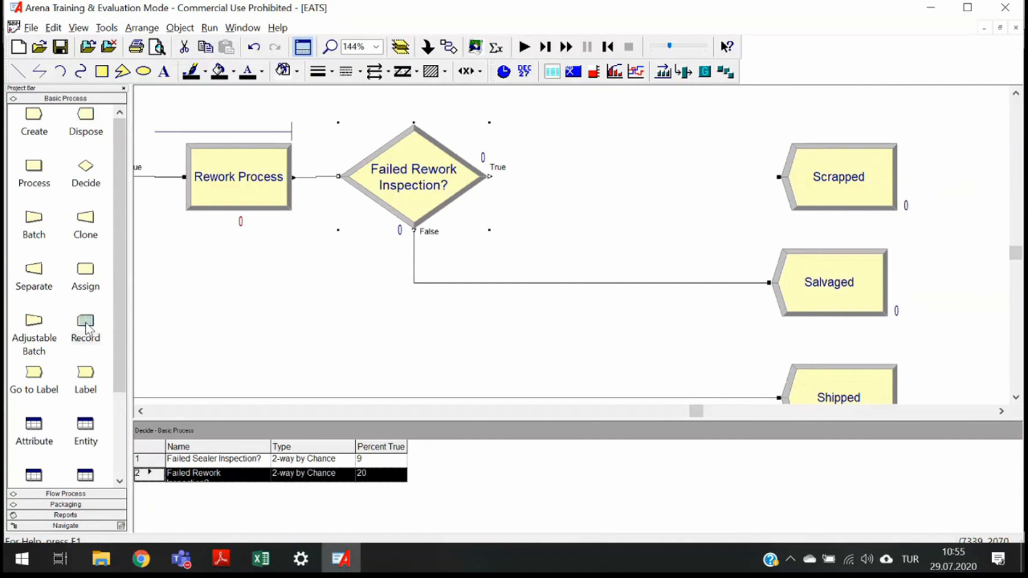
drag(87, 329, 631, 179)
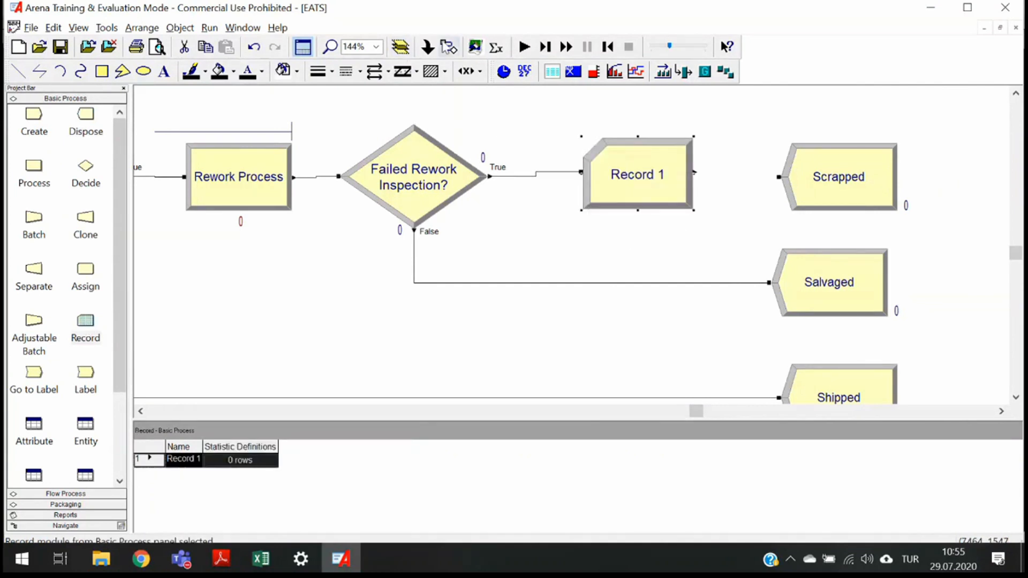
click(449, 47)
click(695, 173)
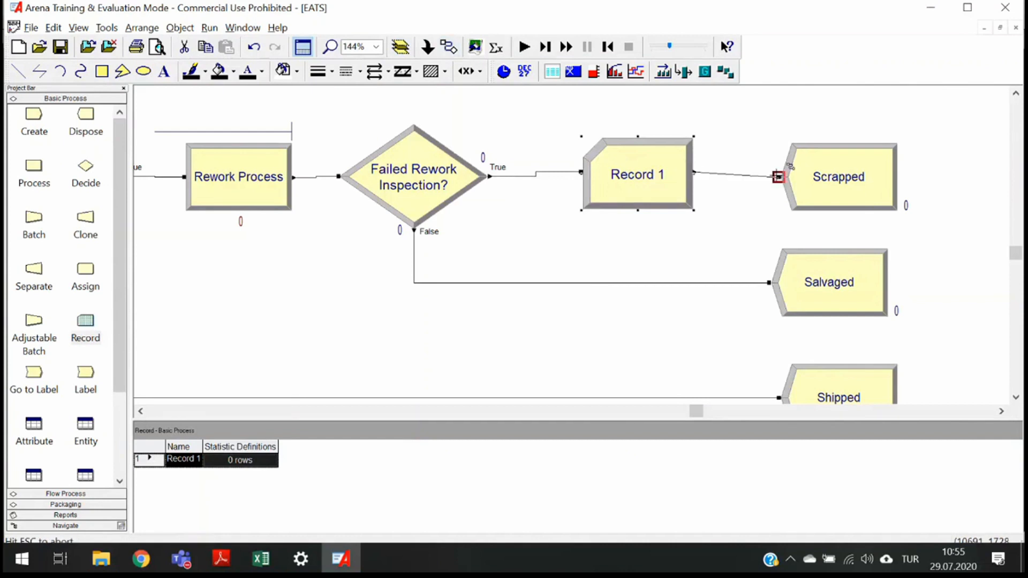
click(778, 176)
drag(653, 186, 659, 190)
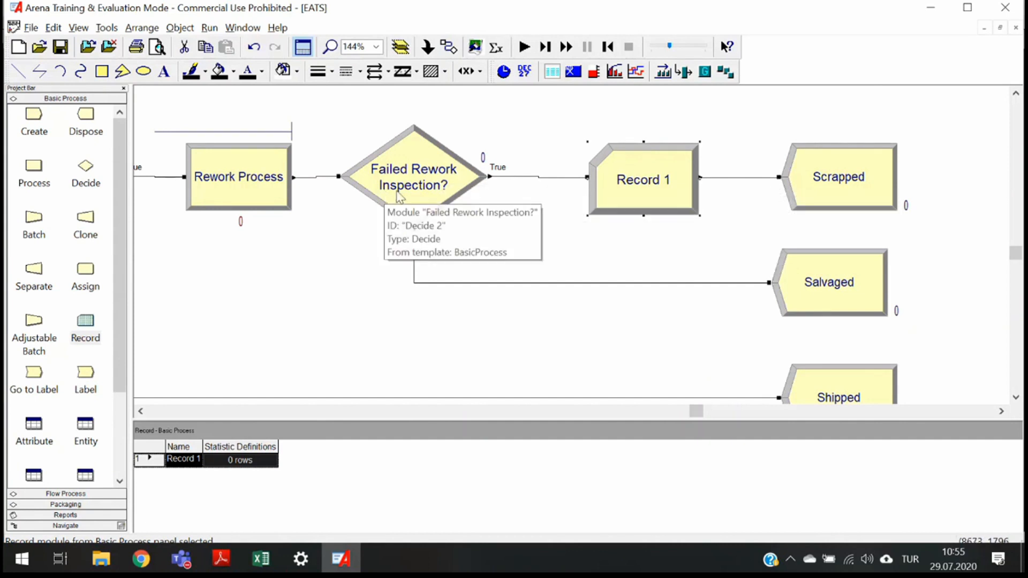
Name the new Record module Record Scrapped Parts and add a Time Interval statistic using the attribute myArrivalTime
double_click(642, 177)
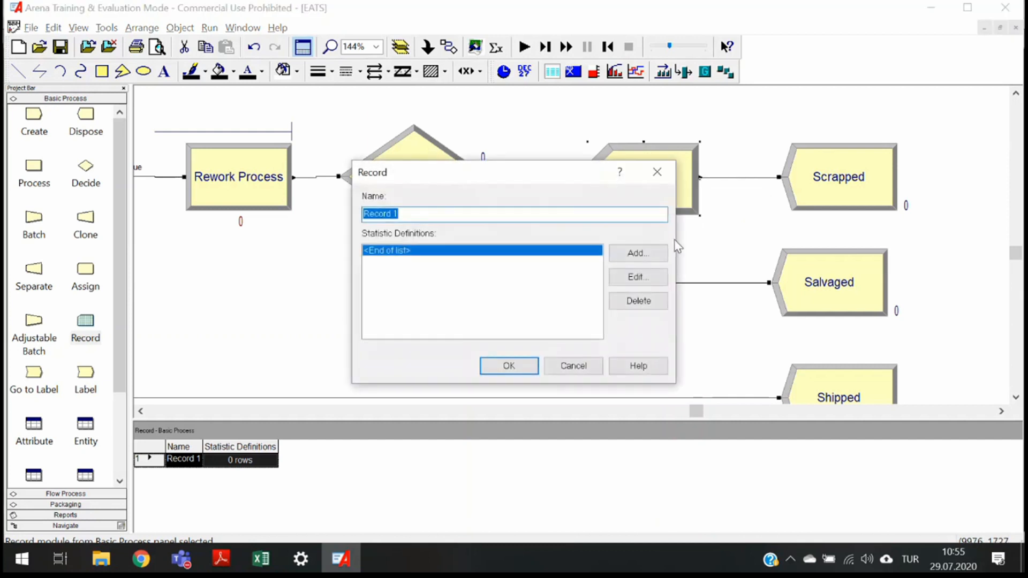
text(Record Scrapped Parts)
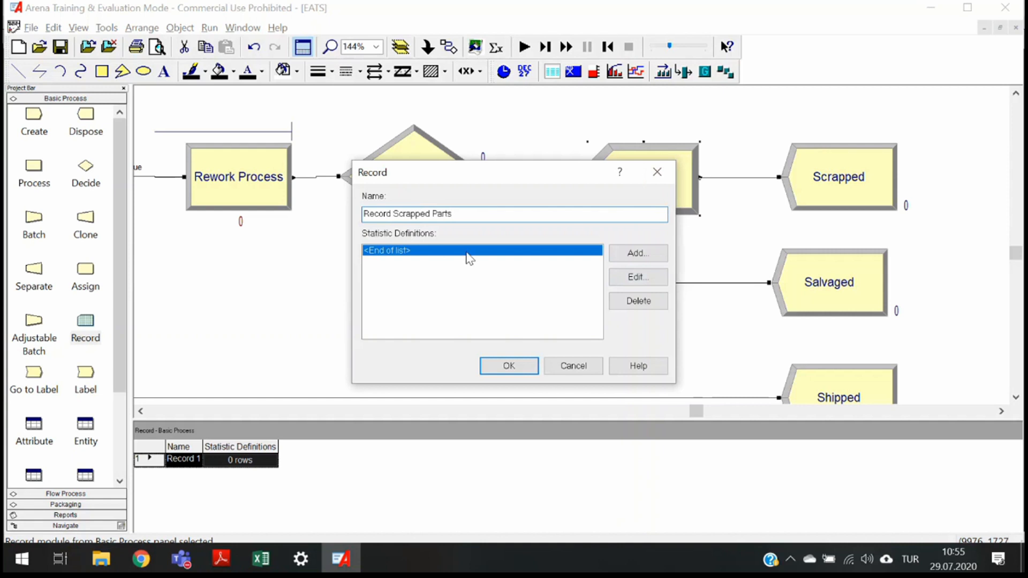
click(645, 261)
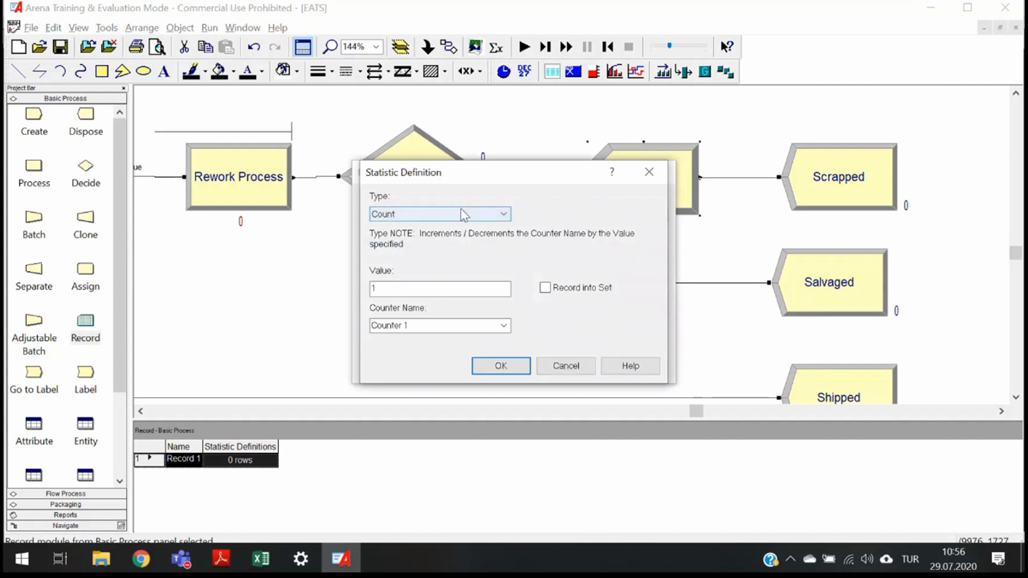
click(433, 216)
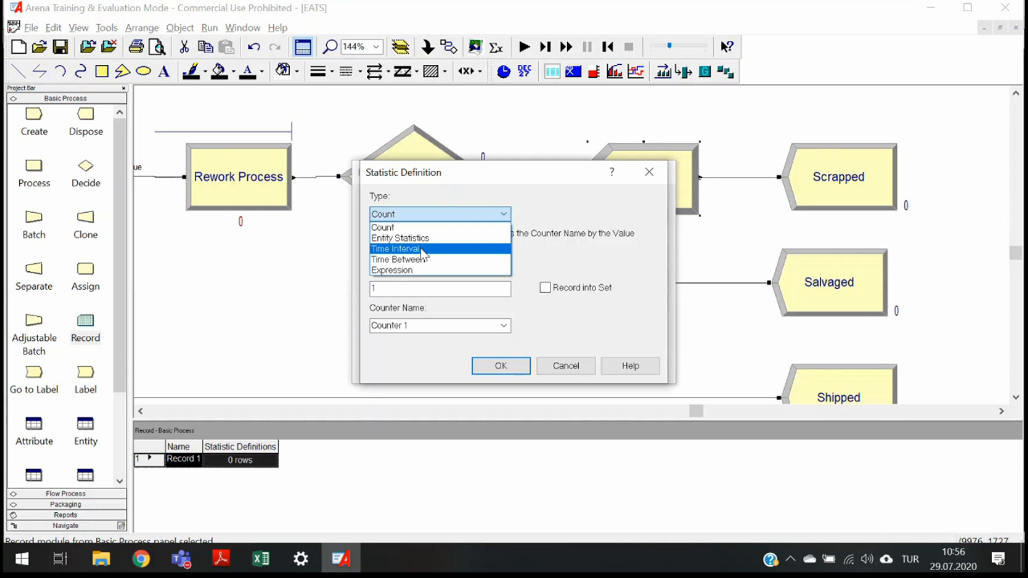
click(421, 249)
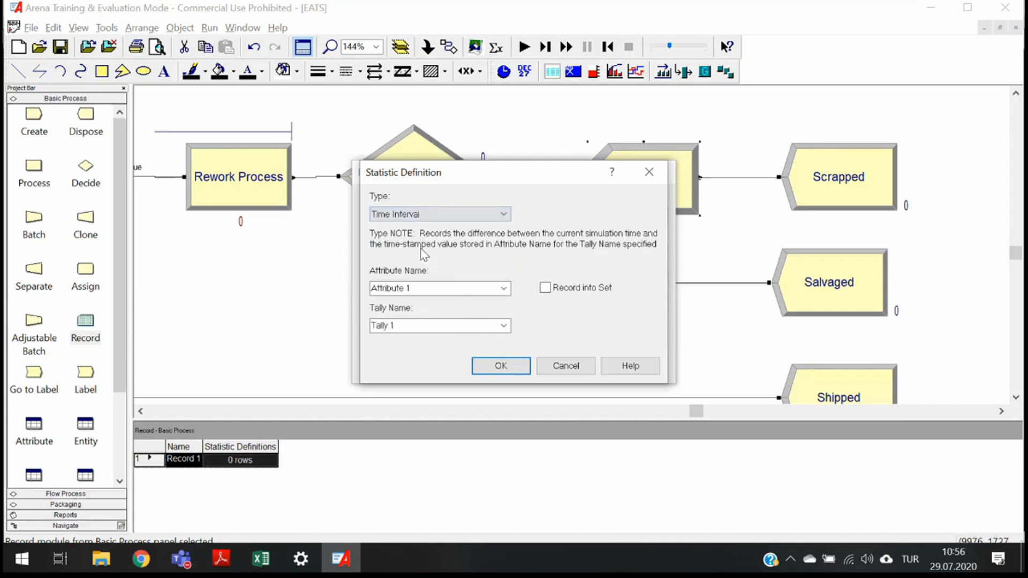
click(478, 290)
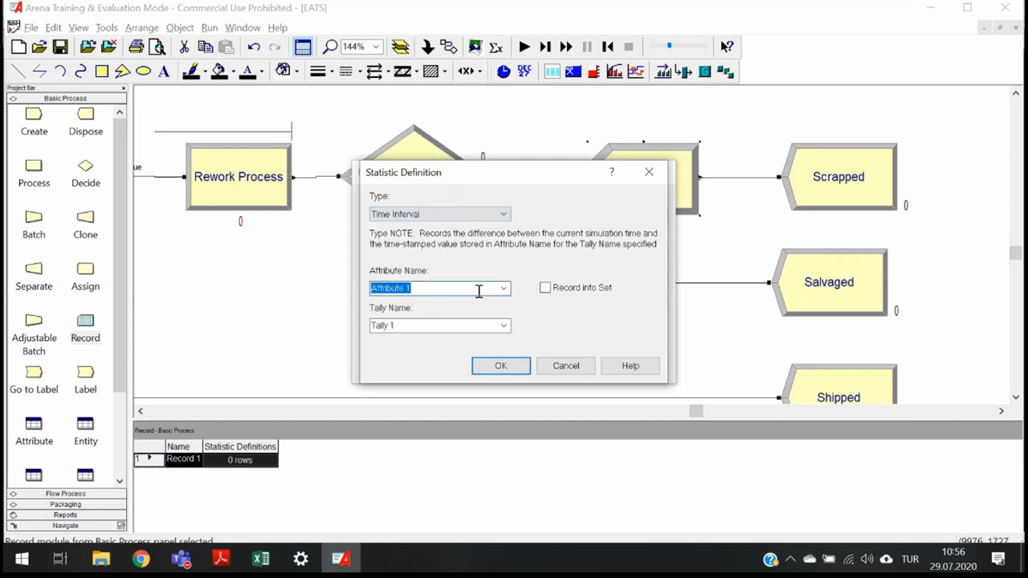
key(BackSpace)
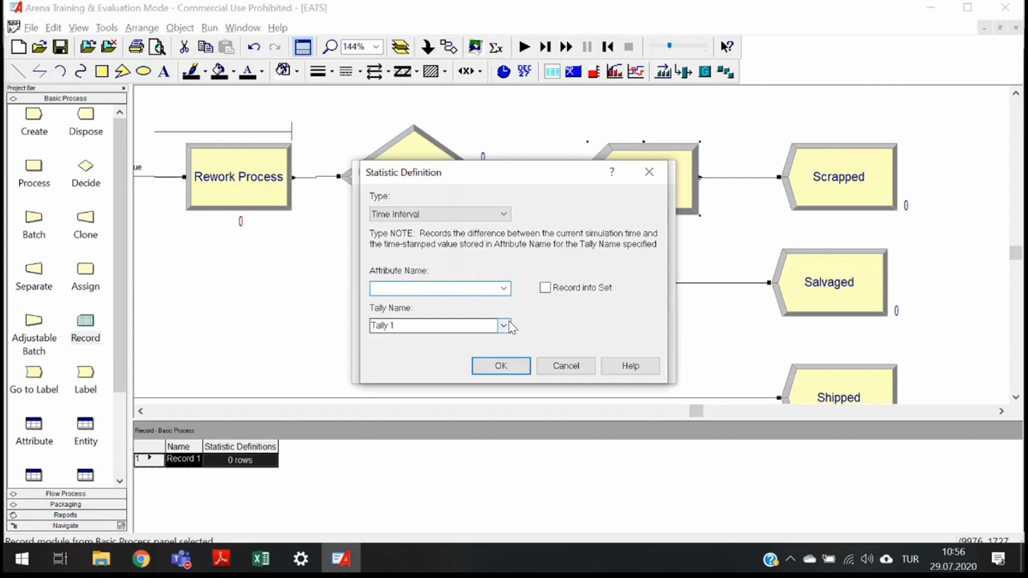
text(myArrivalTime)
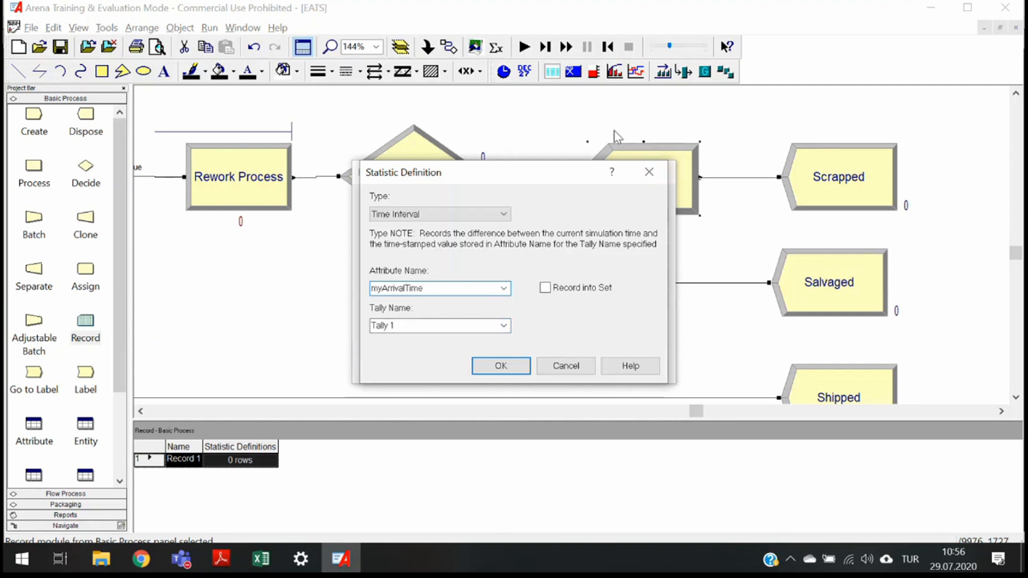
Set the statistic's tally name to System Time Scrapped Parts and accept the Record module's settings
drag(582, 172, 464, 171)
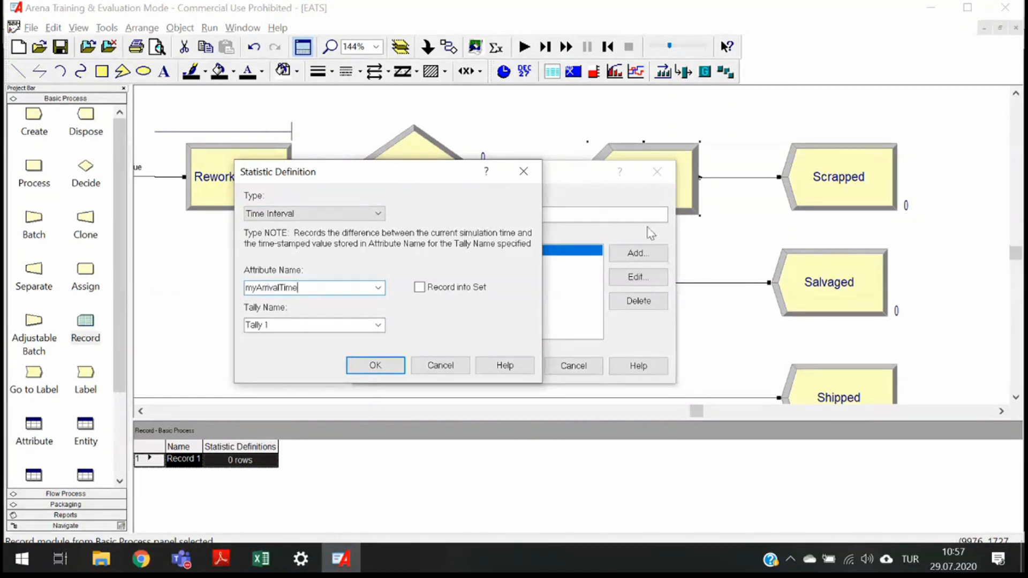
click(336, 326)
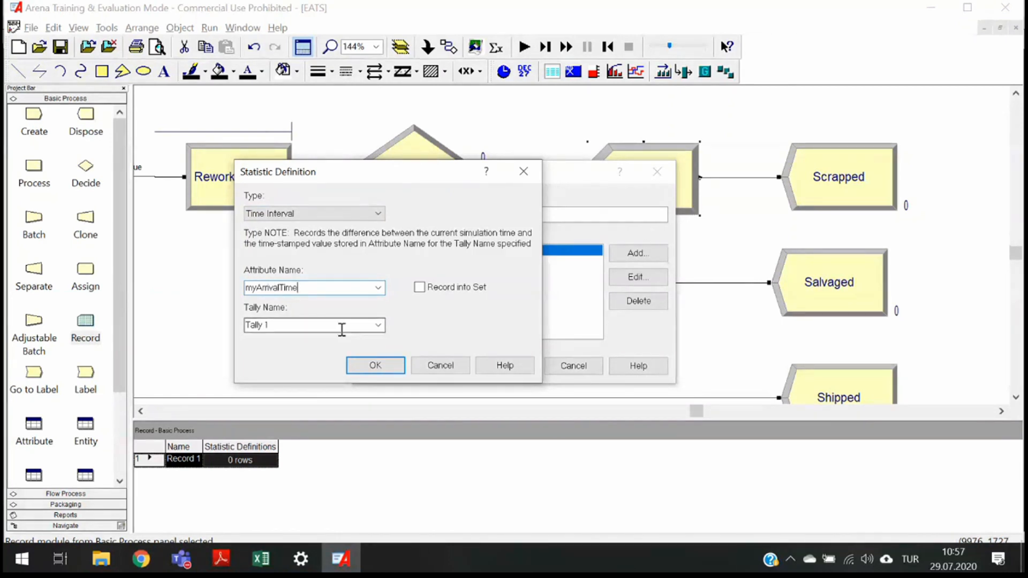
key(ctrl+a)
key(BackSpace)
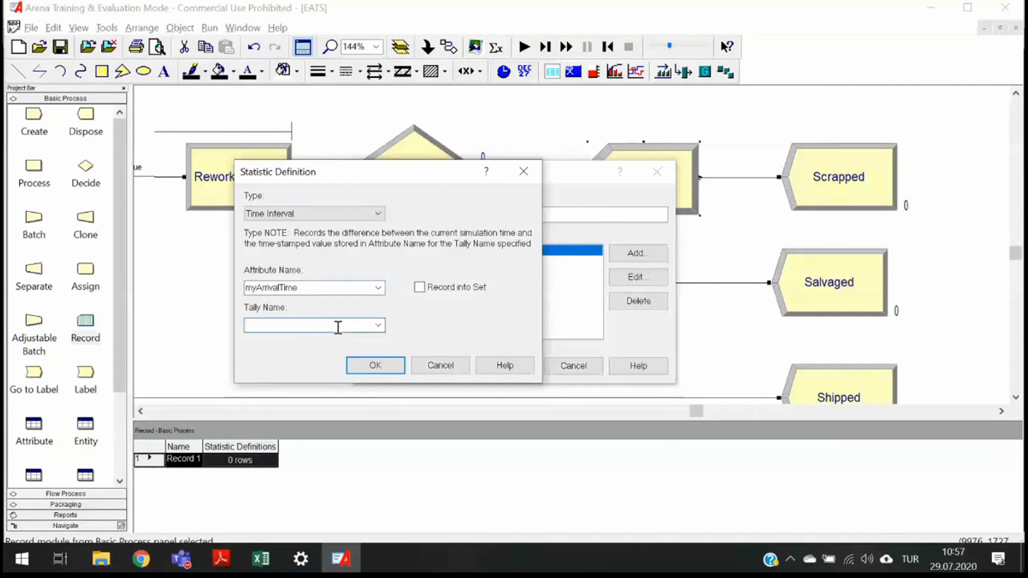
text(R)
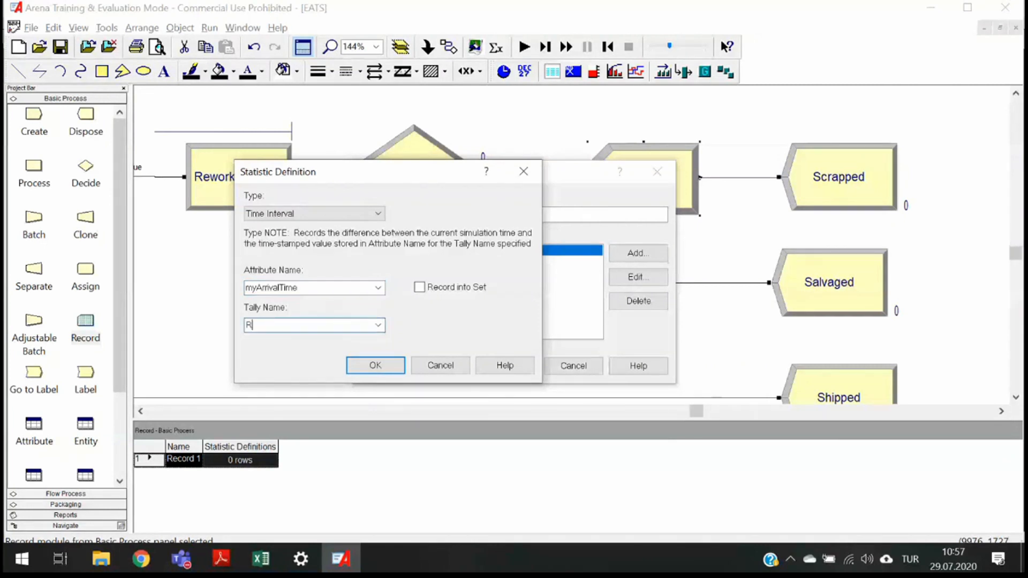
text(ecord Scrapped Parts)
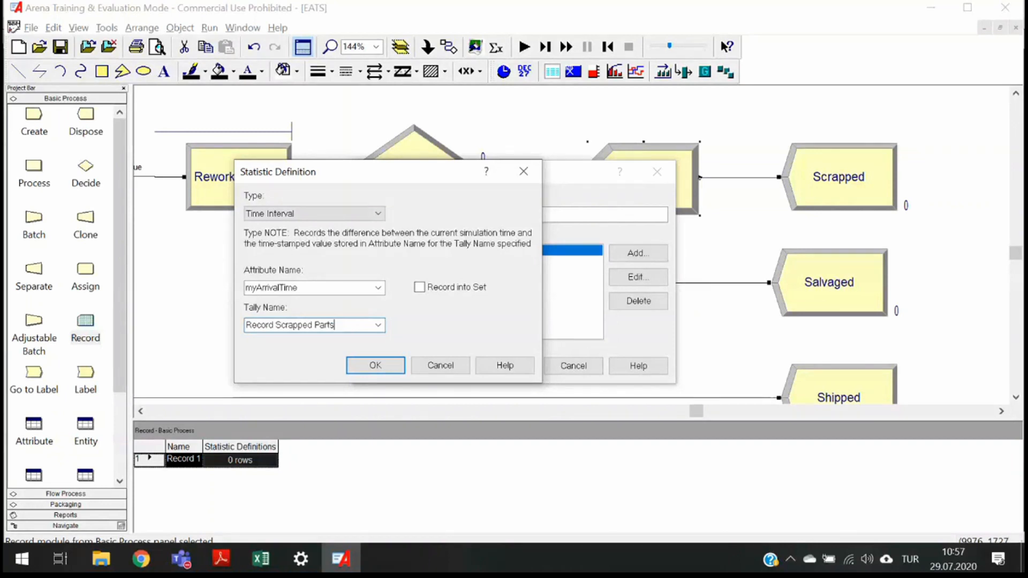
key(Home)
key(Right)
key(Right)
key(Right)
key(Right)
key(Right)
key(Right)
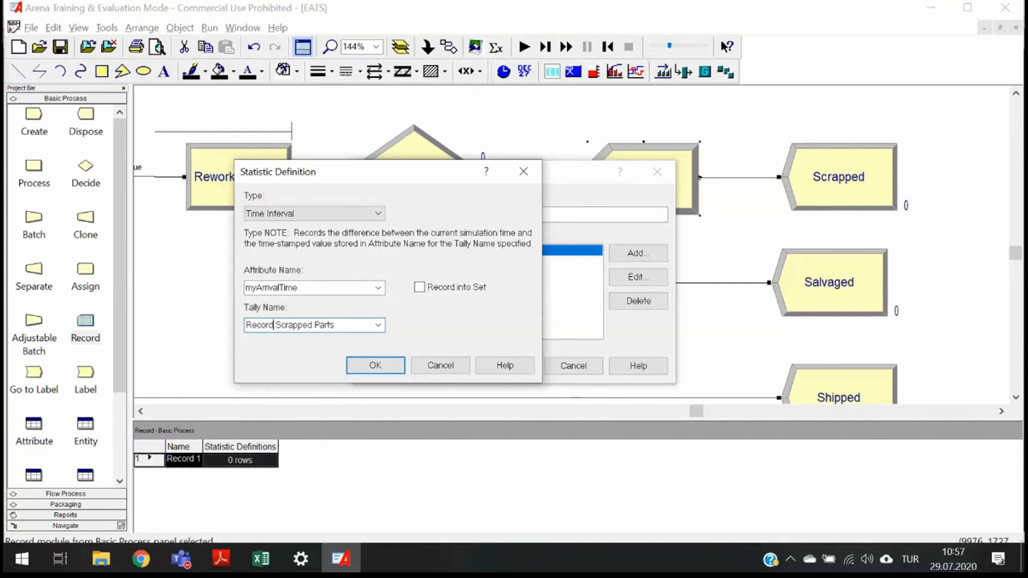
key(shift+Home)
text(System Time)
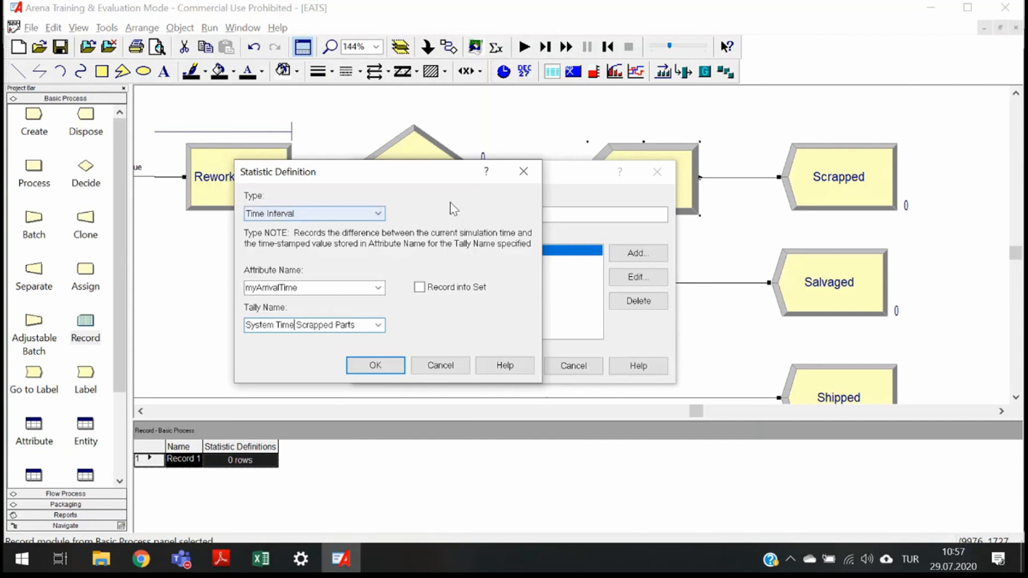
click(378, 370)
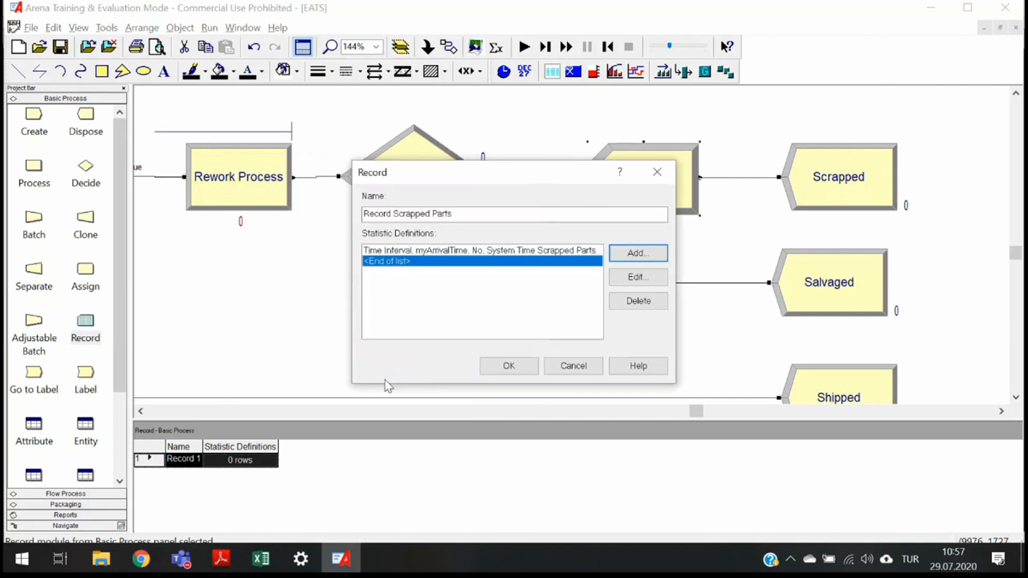
click(517, 369)
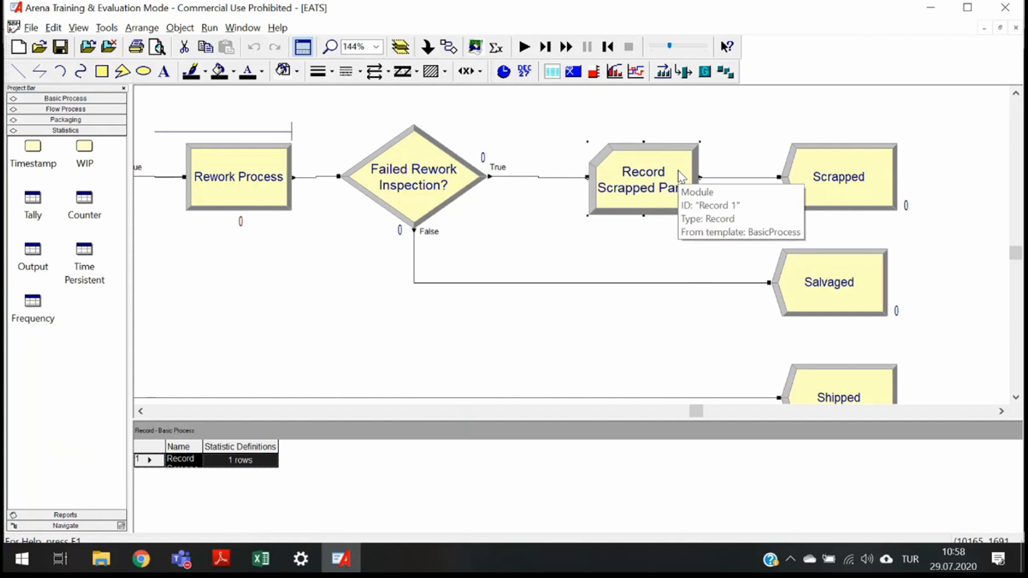
Delete the connections leading into the Salvaged and Shipped modules
scroll(610, 188, down, 3)
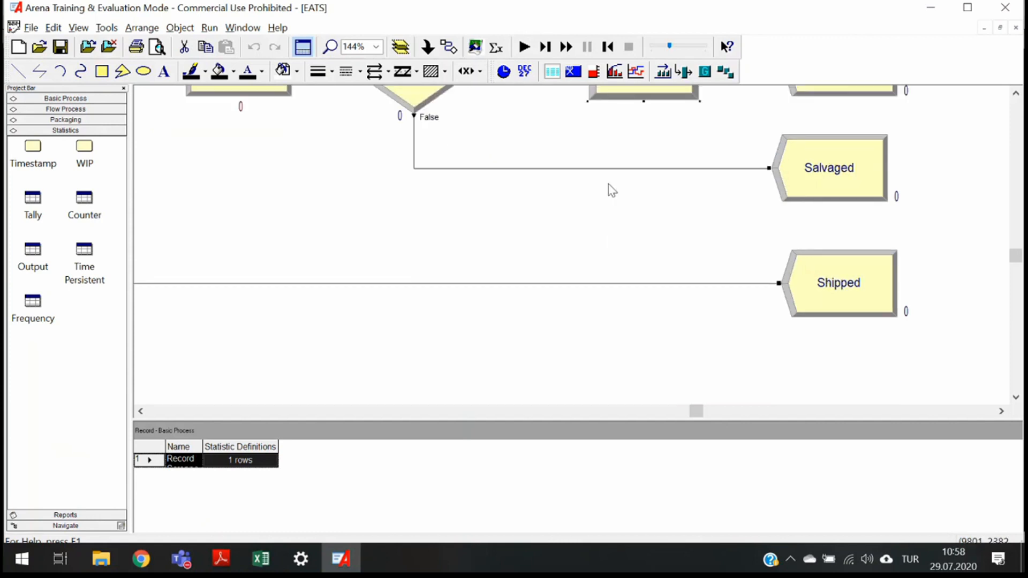
click(610, 173)
key(Delete)
click(606, 284)
key(Delete)
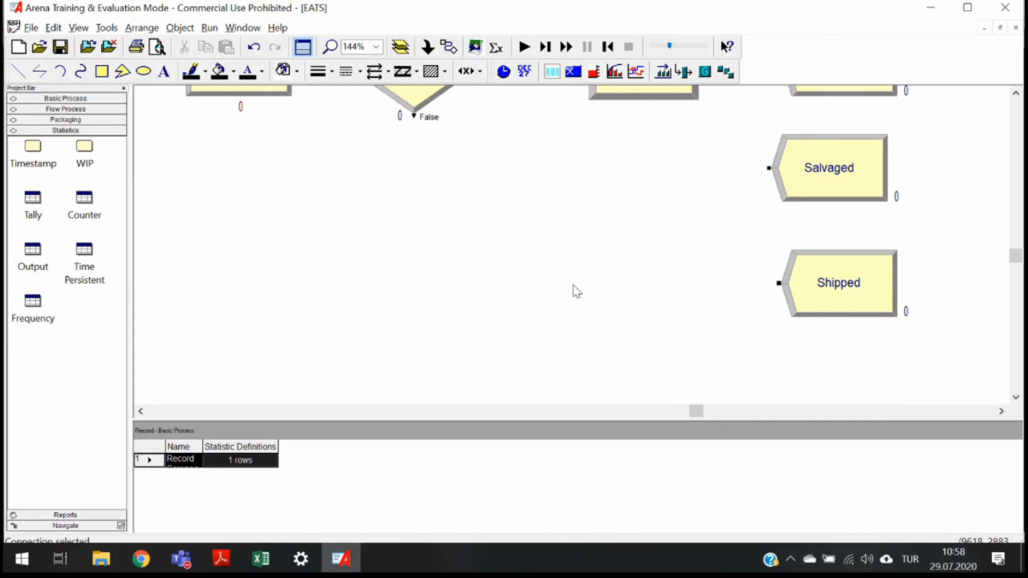
Add a Record module to the False exit of Failed Rework Inspection? and connect its exit to the Salvaged module
scroll(512, 195, up, 3)
click(407, 208)
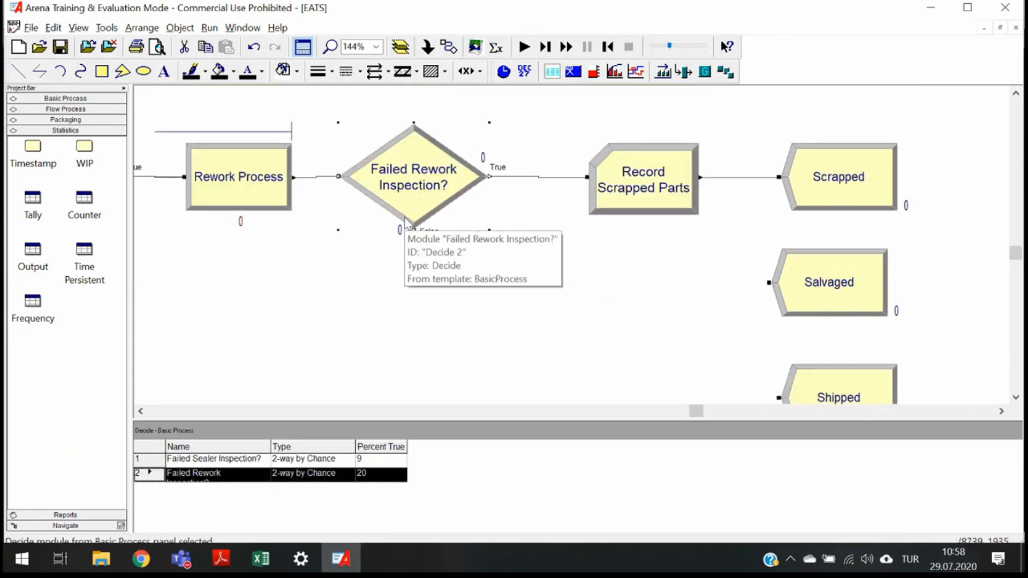
click(63, 100)
click(90, 337)
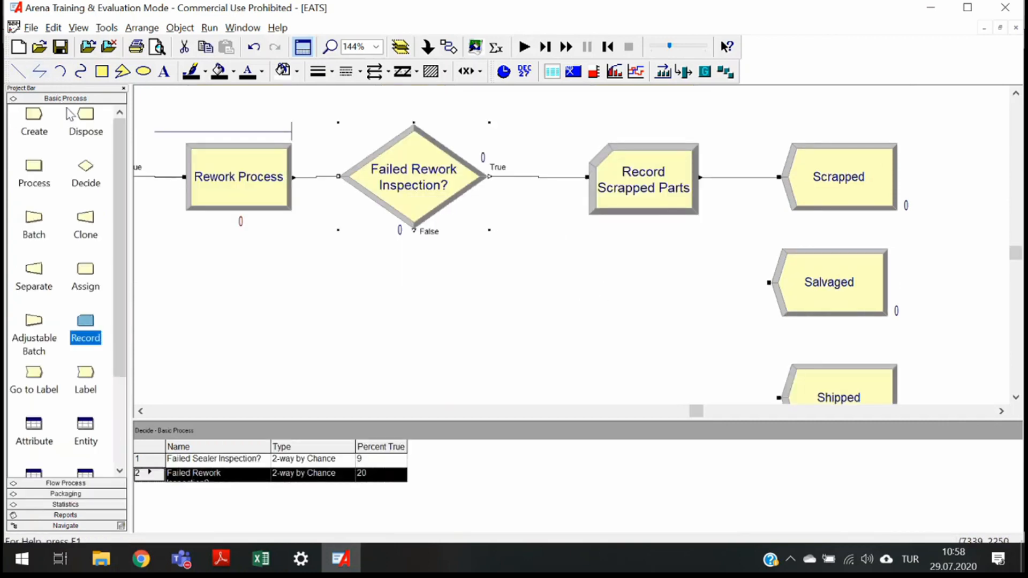
drag(92, 340, 576, 300)
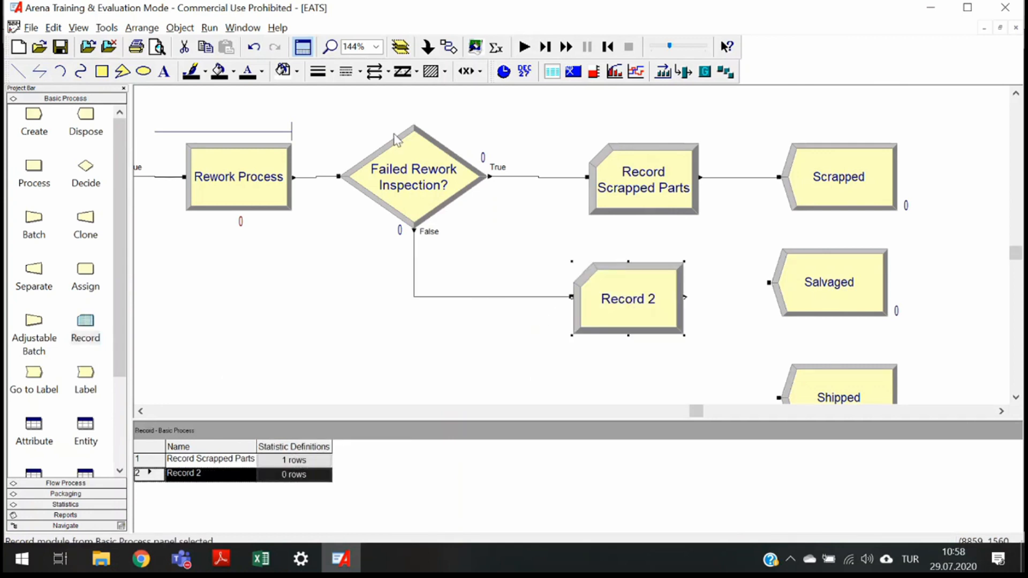
click(448, 47)
click(686, 296)
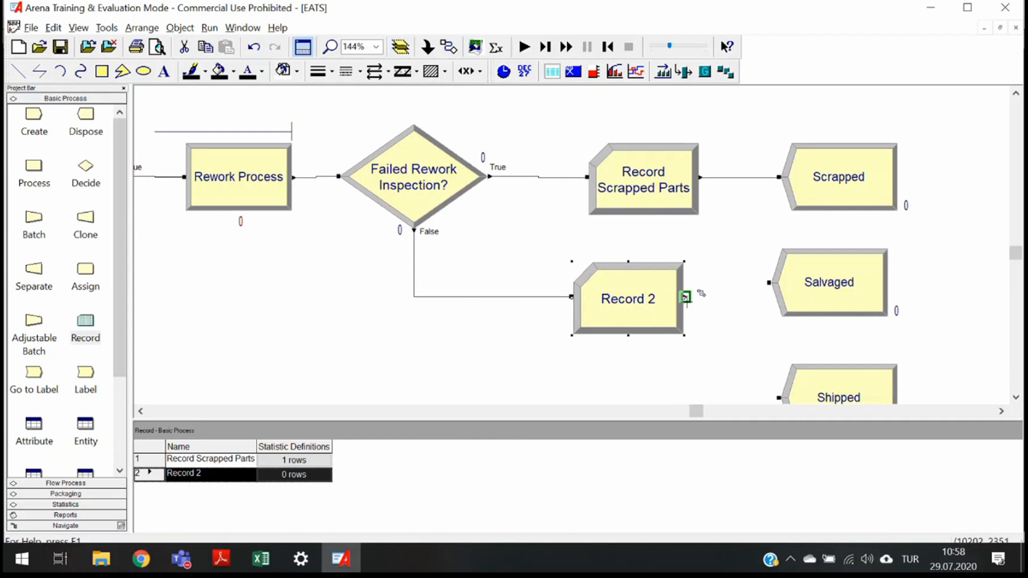
click(785, 272)
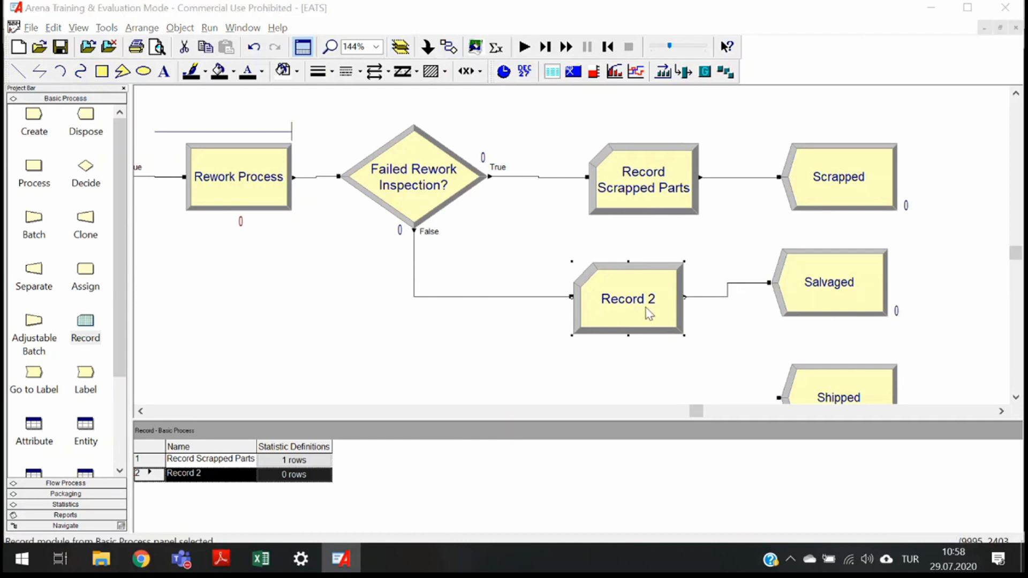
Name the new Record module Record Salvaged Parts and add a Time Interval statistic using the attribute myArrivalTime
double_click(649, 313)
text(Recor)
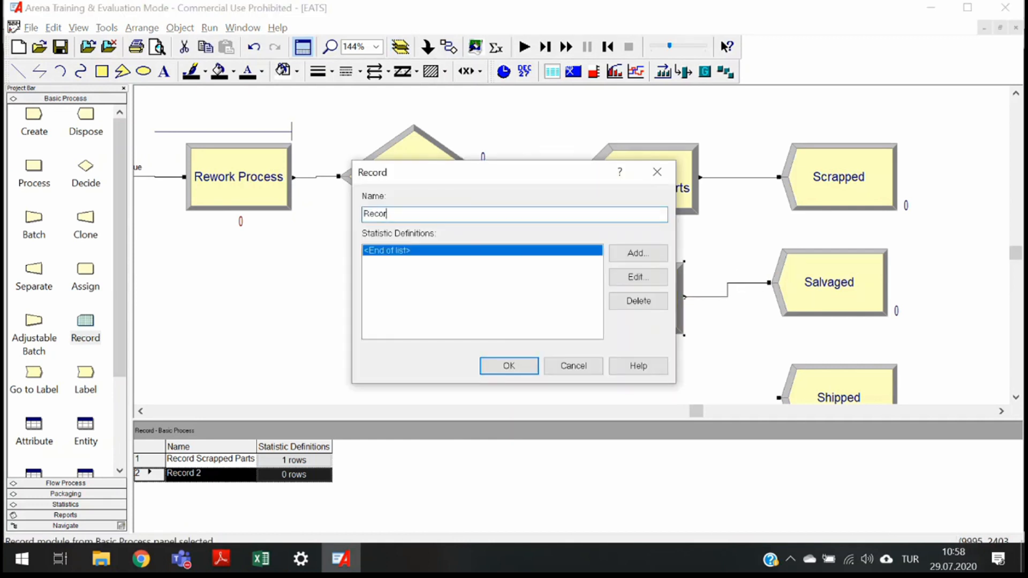
text(d Salvaged)
click(638, 253)
click(447, 215)
click(423, 249)
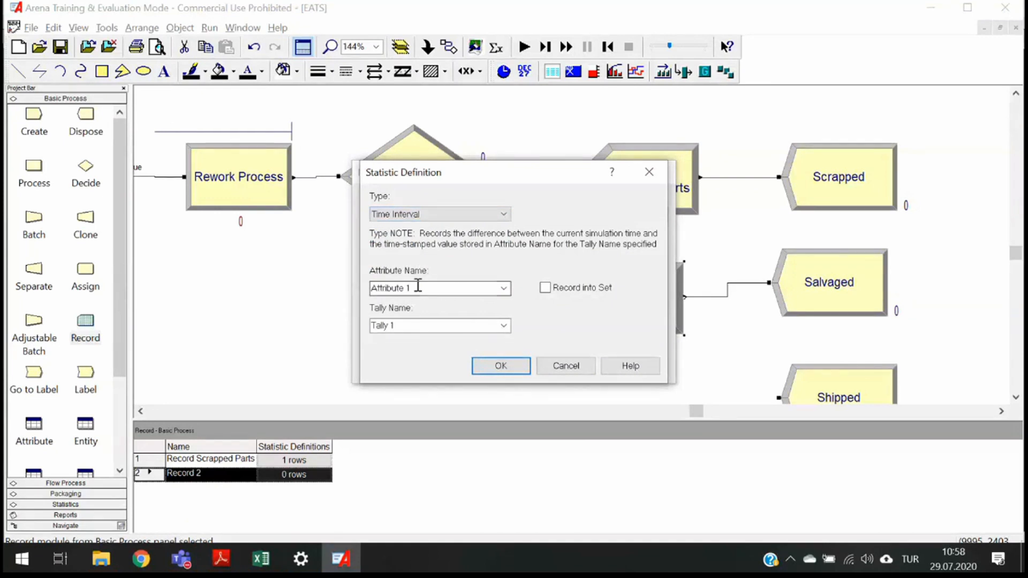
click(418, 286)
text(my)
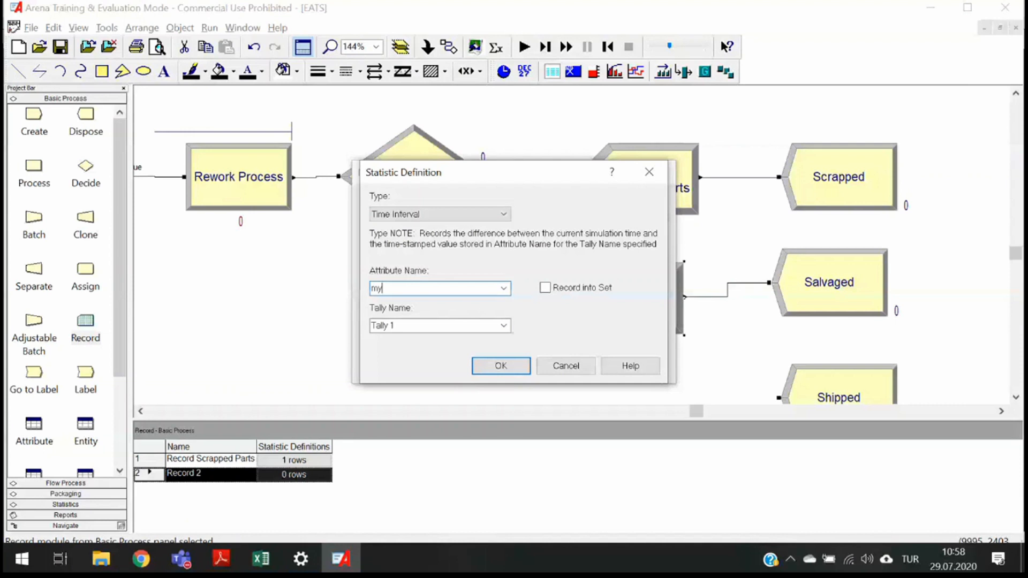
text(ArrivalTime)
Set the statistic's tally name to System Time Salvaged Parts and accept the Record module's settings
click(419, 327)
key(BackSpace)
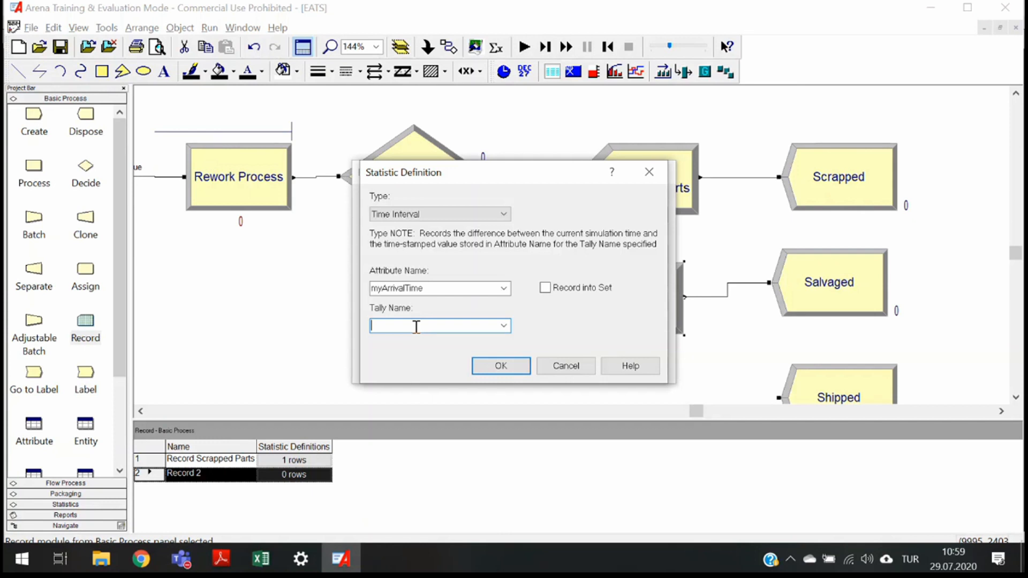
text(System Time Salvaged Parts)
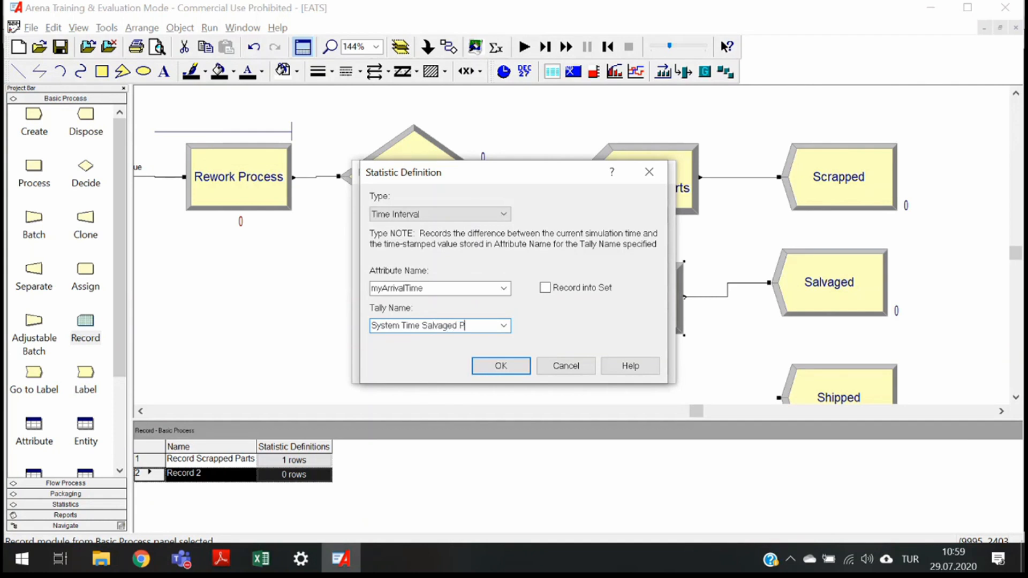
click(500, 367)
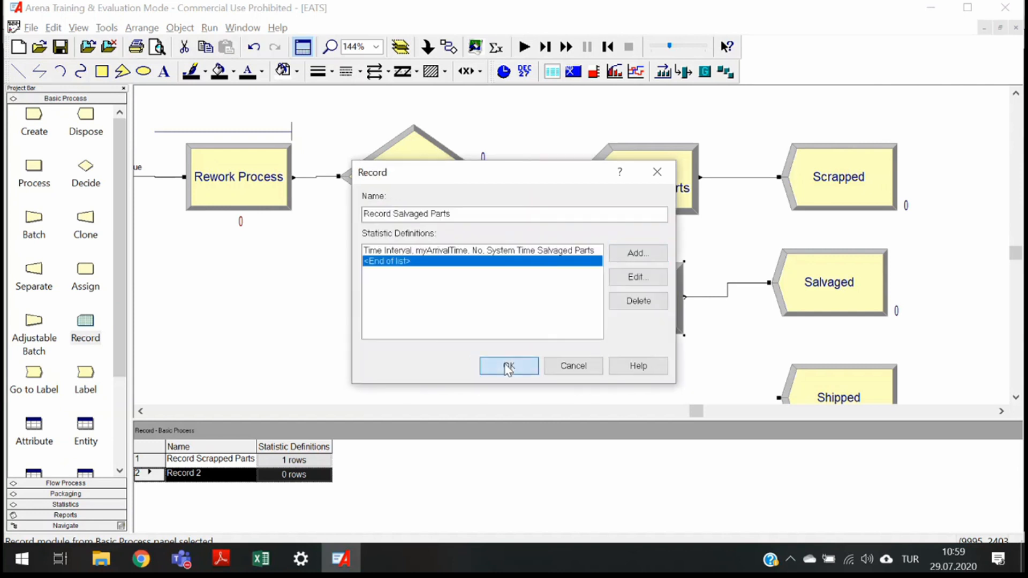
click(509, 366)
Add a Record module to the False exit of Failed Sealer Inspection? and place it beneath Record Salvaged Parts
scroll(508, 369, down, 1)
click(526, 299)
key(Left)
scroll(526, 300, up, 1)
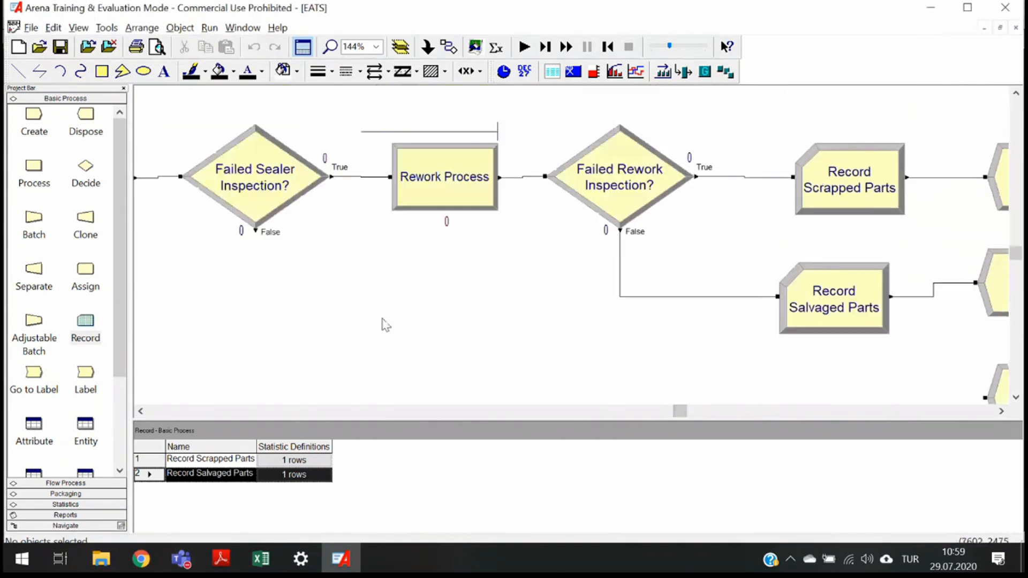
click(282, 196)
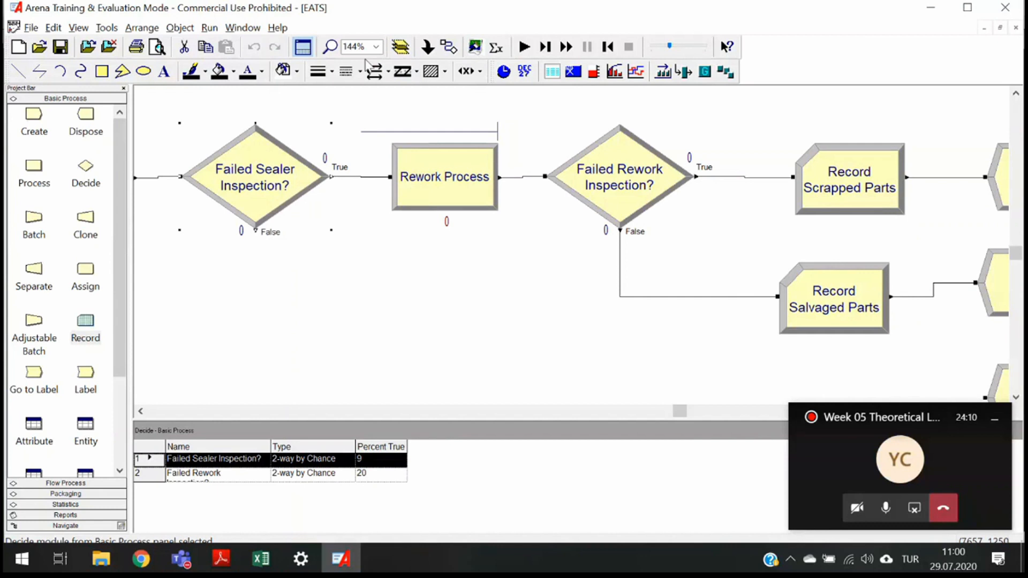
drag(83, 323, 439, 361)
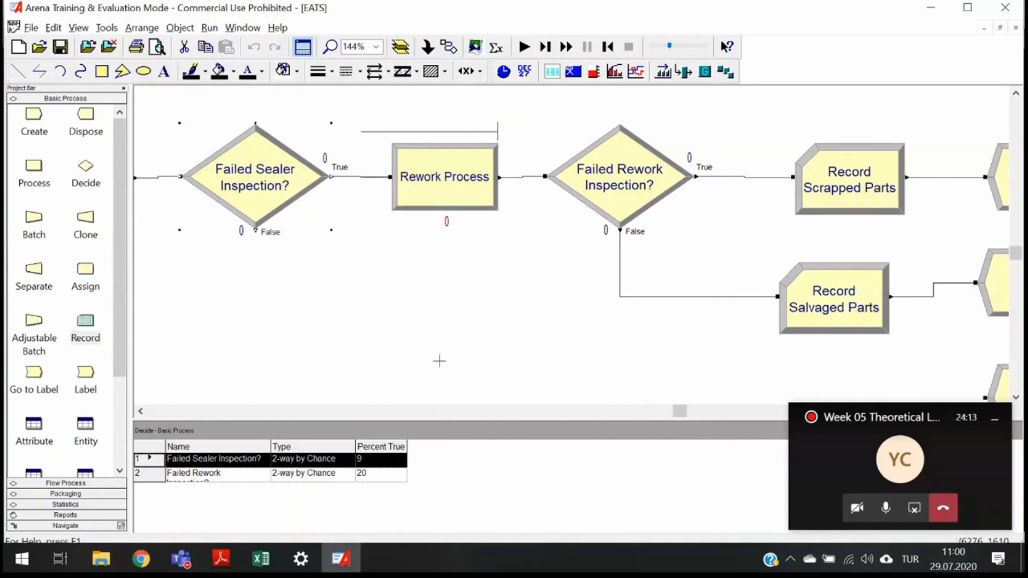
click(439, 362)
scroll(432, 282, down, 3)
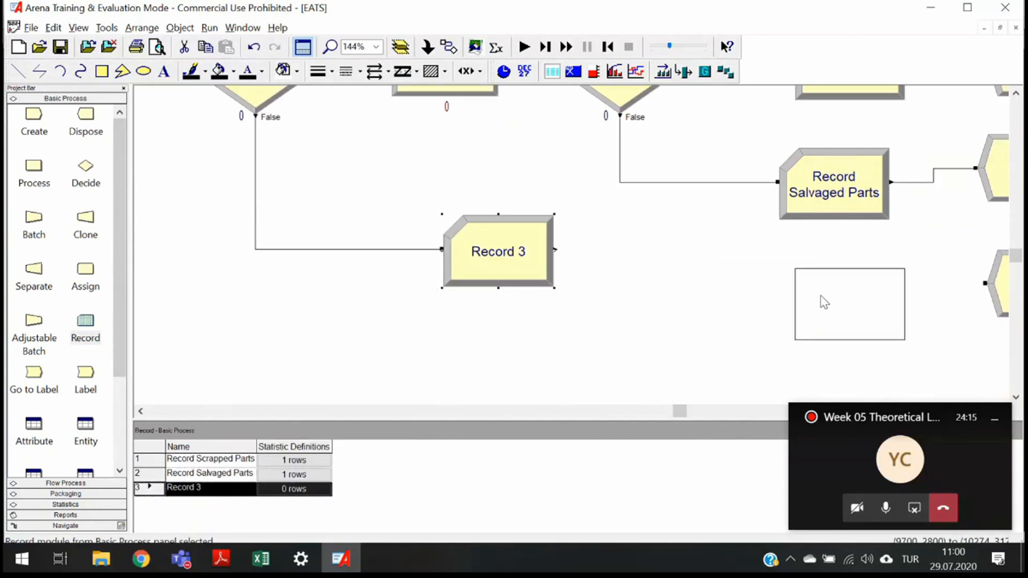
drag(824, 302, 813, 292)
Connect the exit of the third Record module to the Shipped module
drag(678, 414, 712, 412)
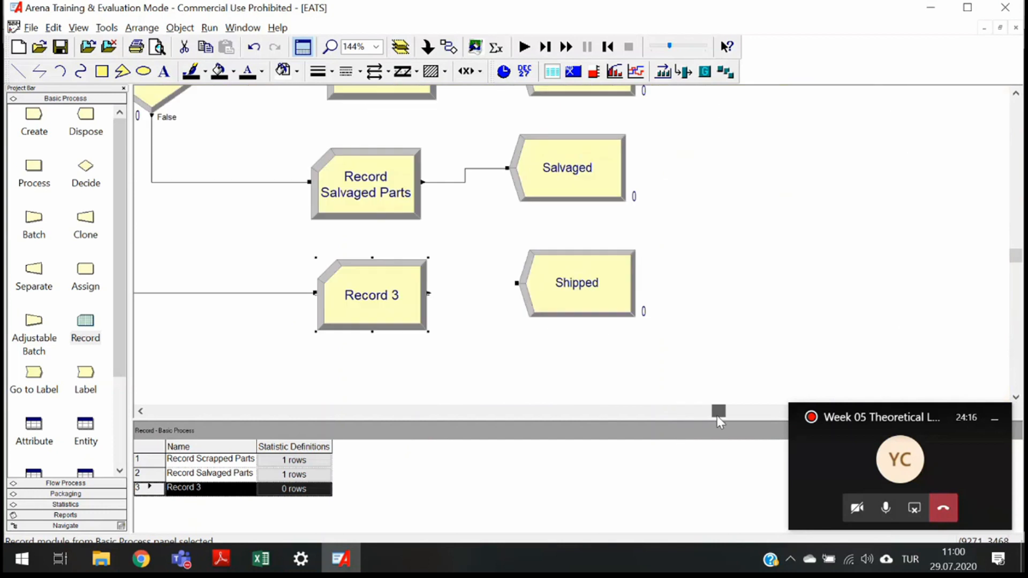
click(433, 290)
click(516, 283)
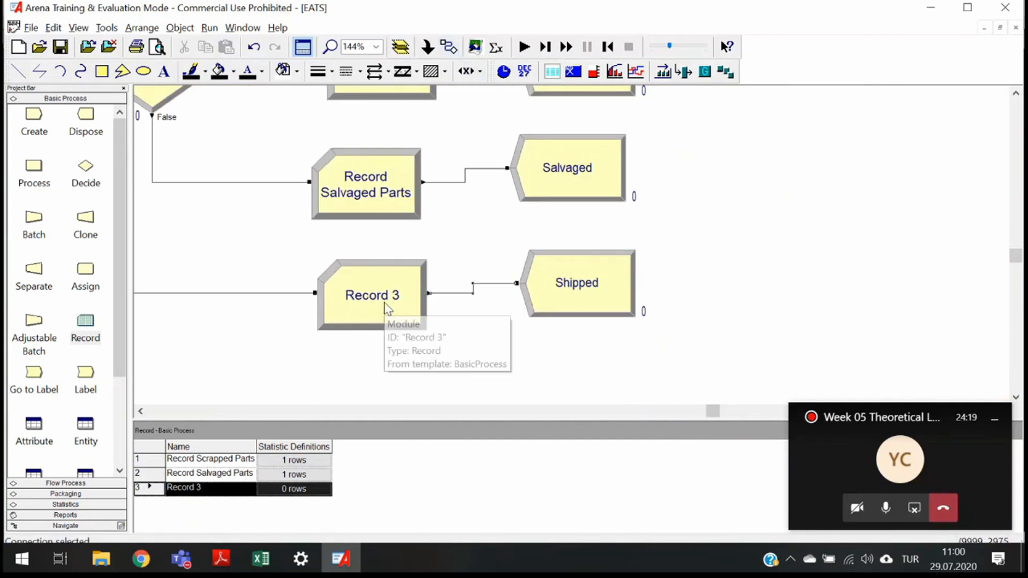
Name the Record module before Shipped Record Shipped Parts and add a statistic of type Time Interval
double_click(385, 304)
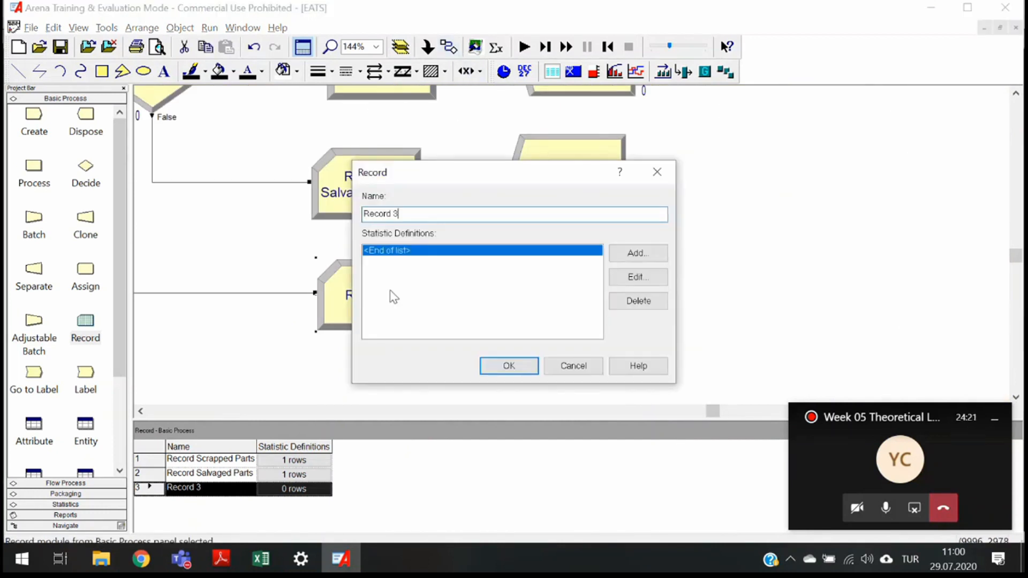
key(BackSpace)
text(Shipped Parts)
click(639, 253)
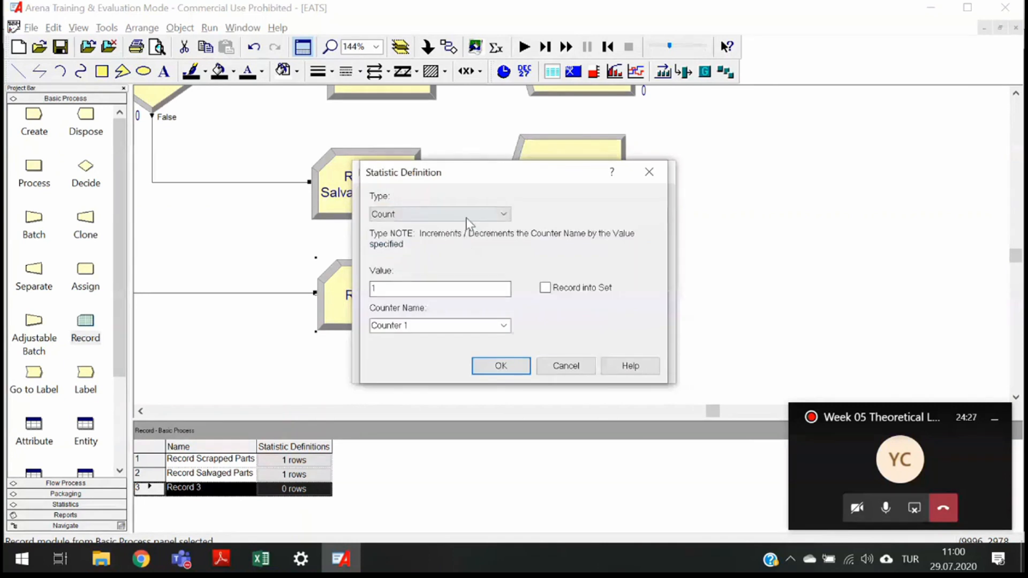
click(466, 217)
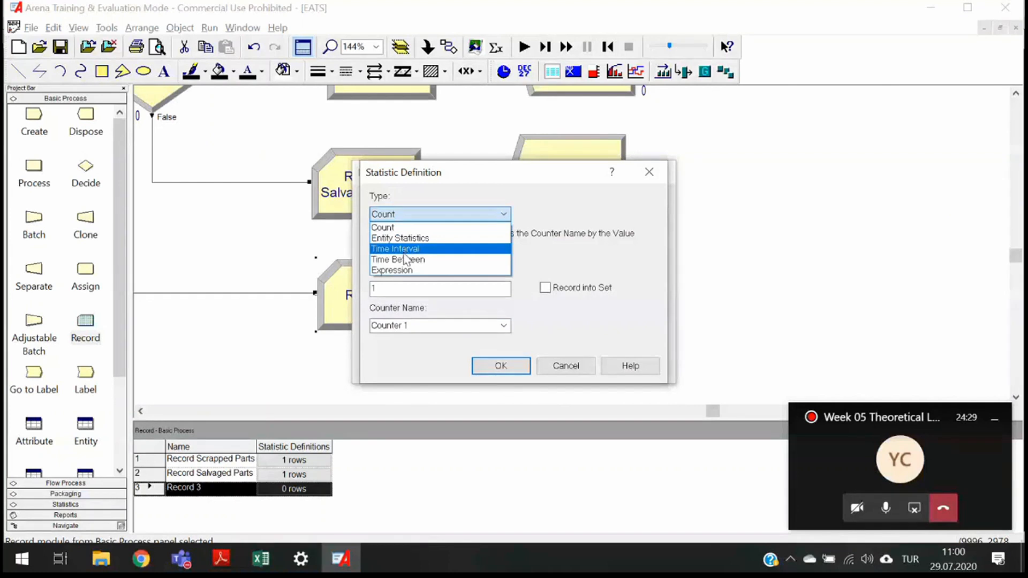
click(404, 253)
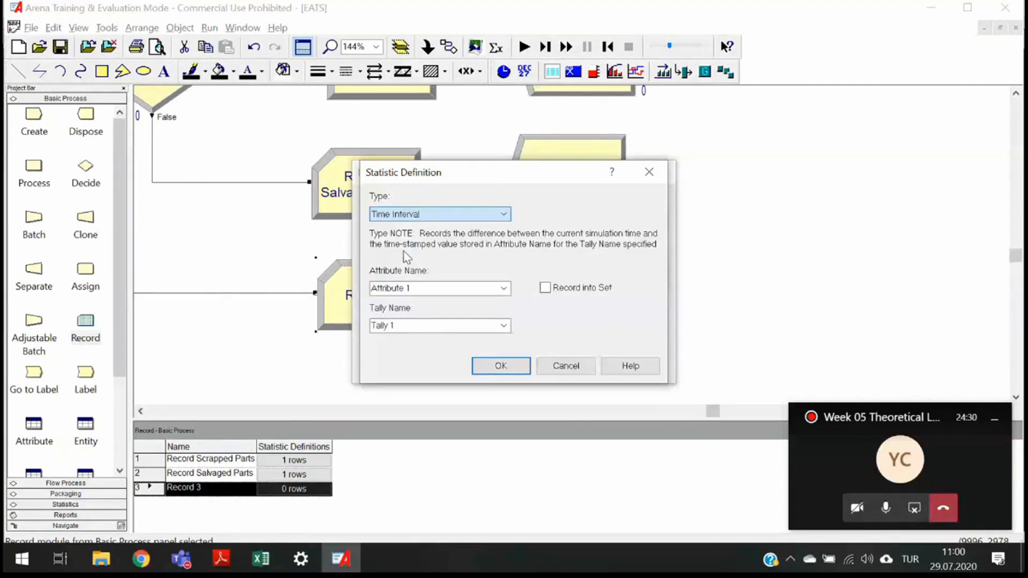
Set the attribute name of the shipped parts statistic to myArrivalTime
click(415, 289)
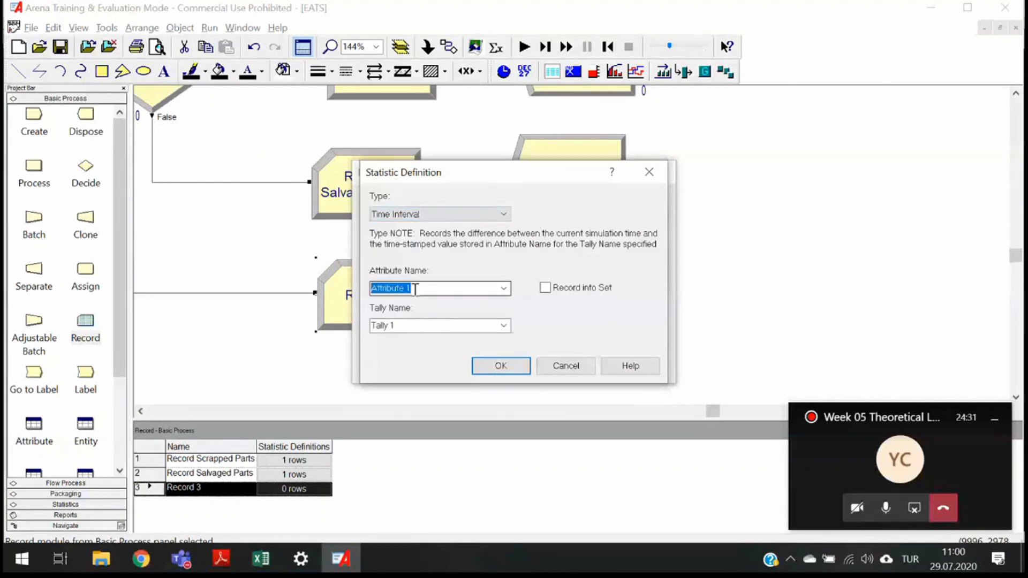
text(myArrival Time)
key(Left)
key(Left)
key(Left)
key(Left)
key(BackSpace)
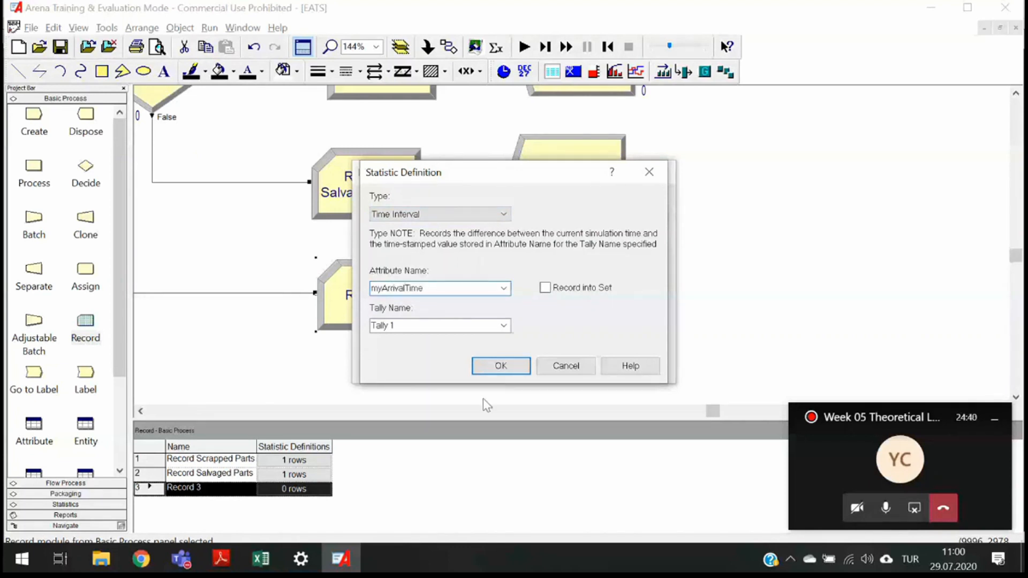
Set the statistic's tally name to System Time Shipped Parts, reusing the scrapped parts tally name, and accept the Record module's settings
click(503, 325)
click(413, 347)
double_click(435, 325)
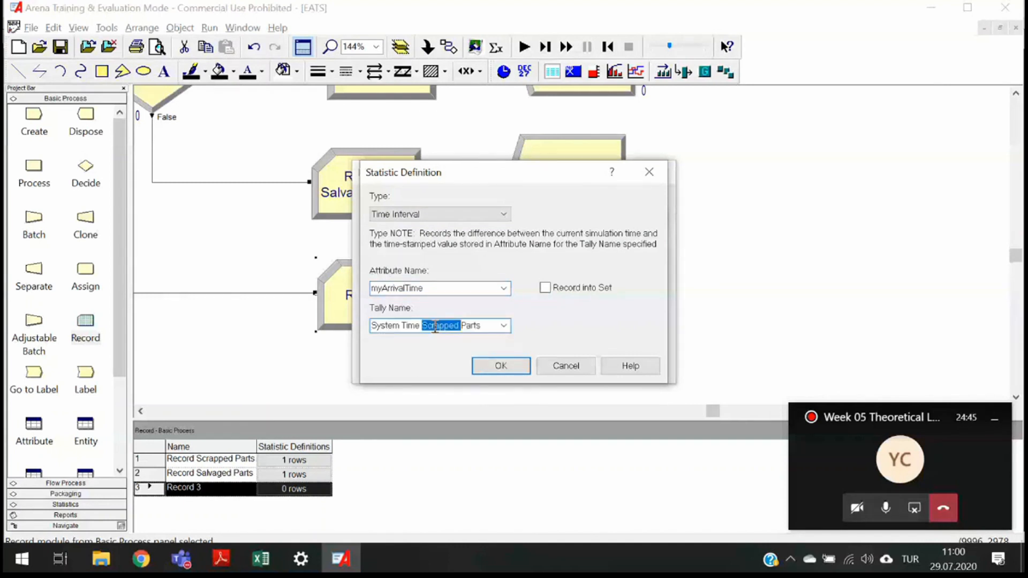
key(BackSpace)
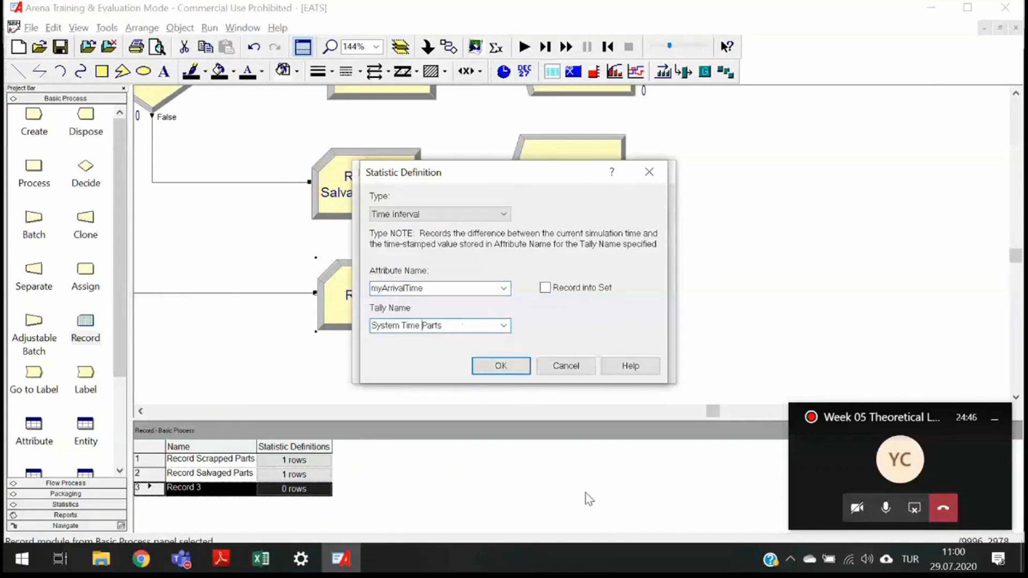
text(Shipped)
click(501, 367)
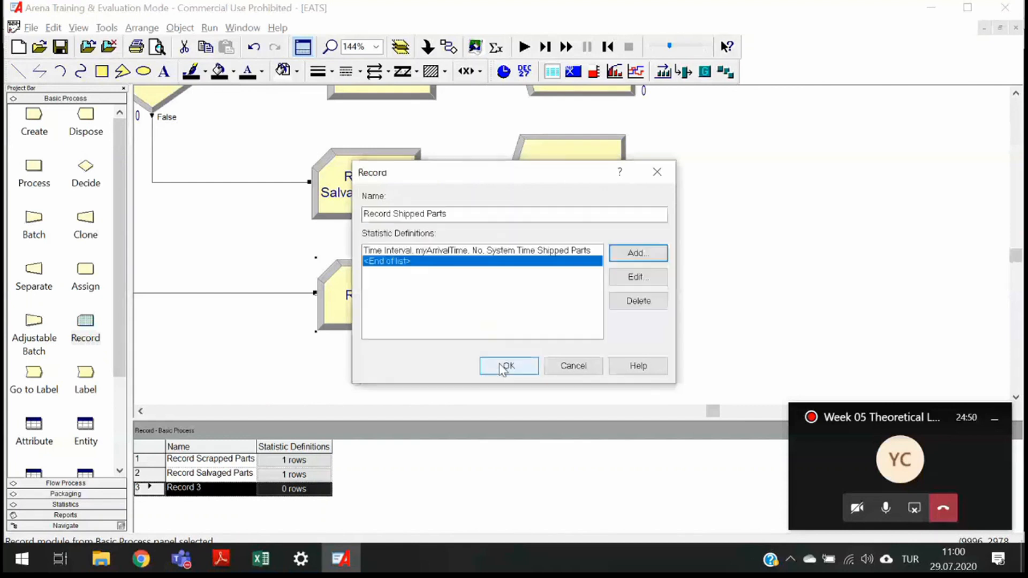
click(502, 368)
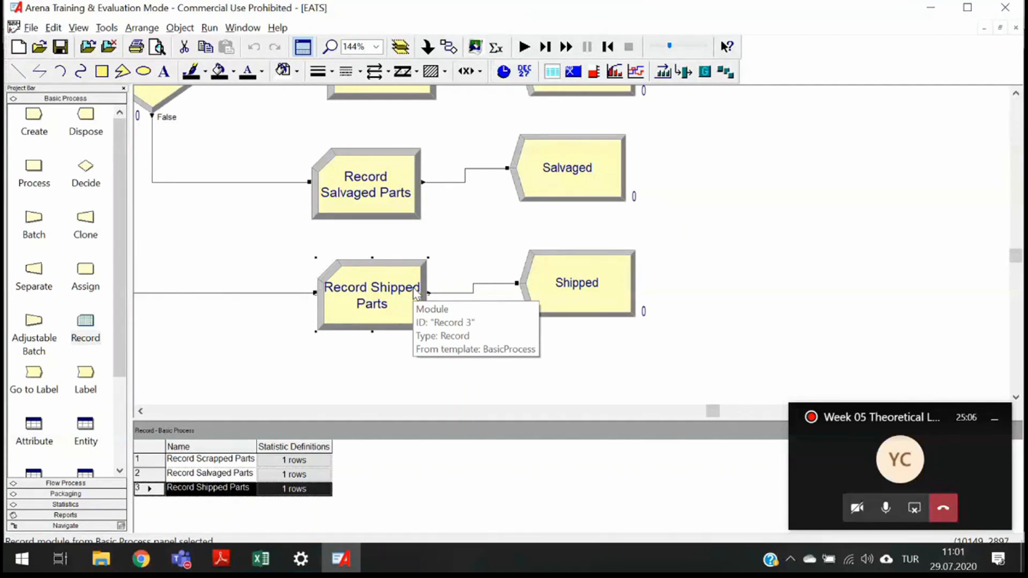
Review the project title, description and statistics collection options in the run setup, and close it
click(209, 28)
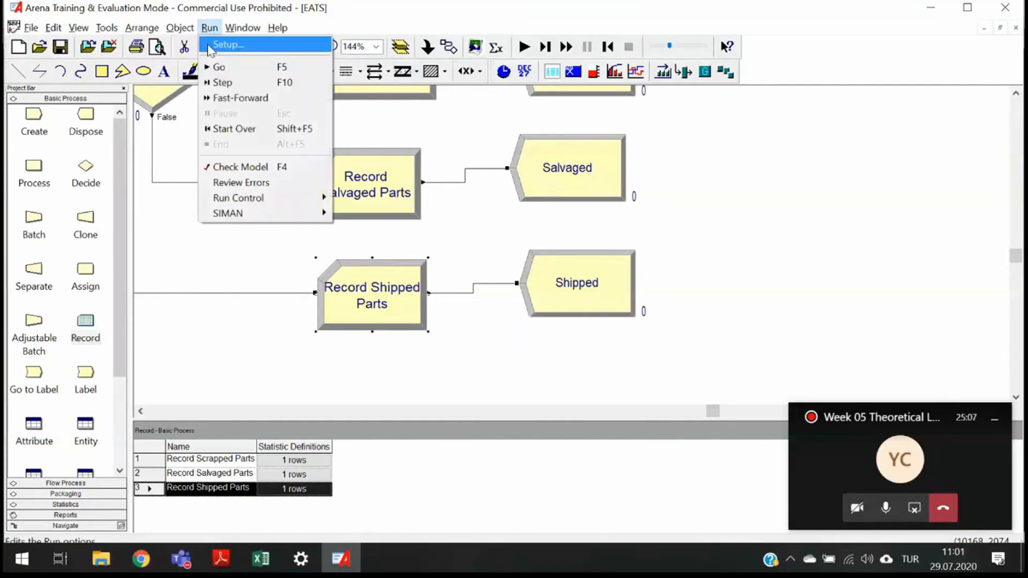
click(215, 44)
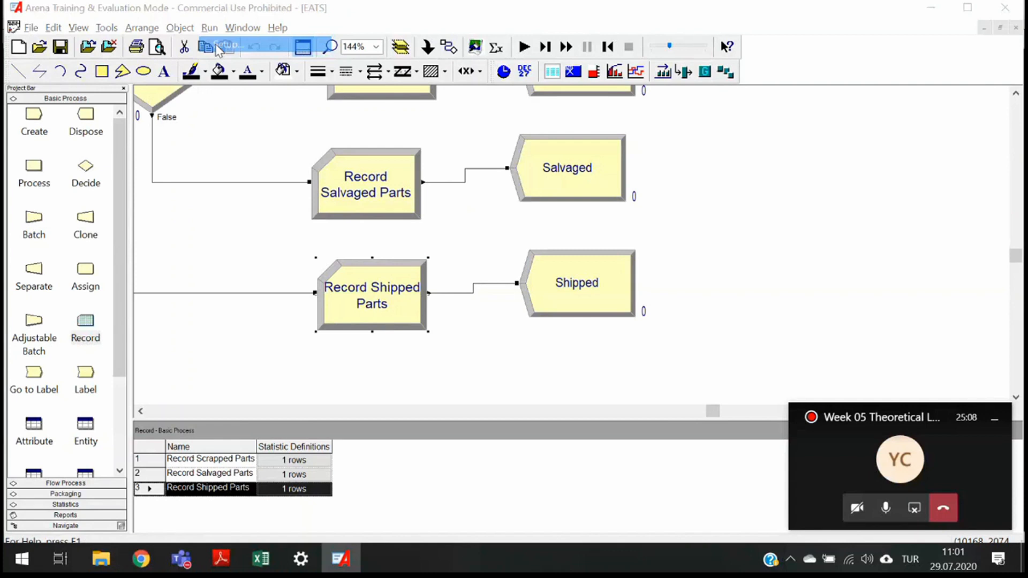
click(609, 101)
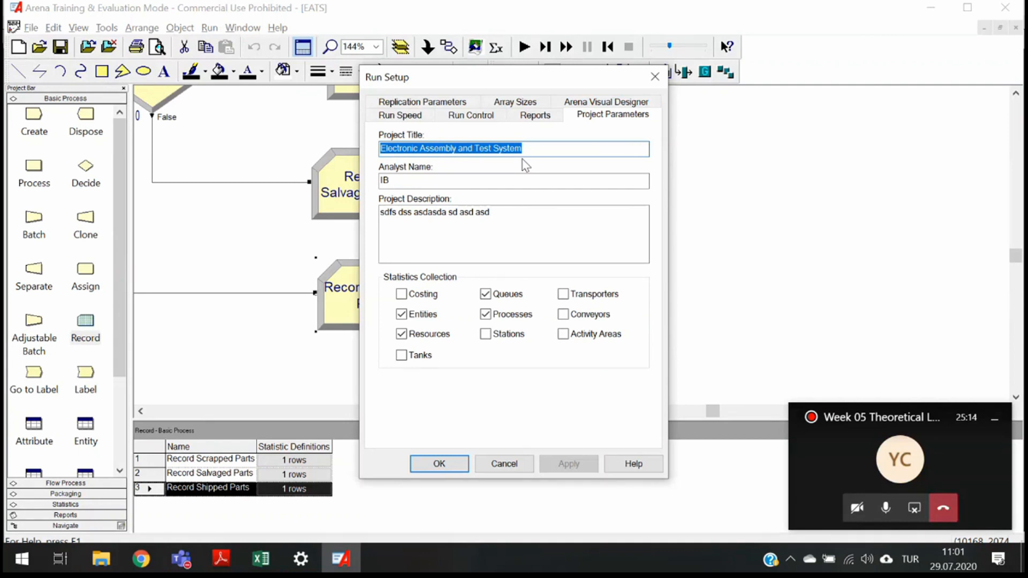
key(Tab)
key(Tab)
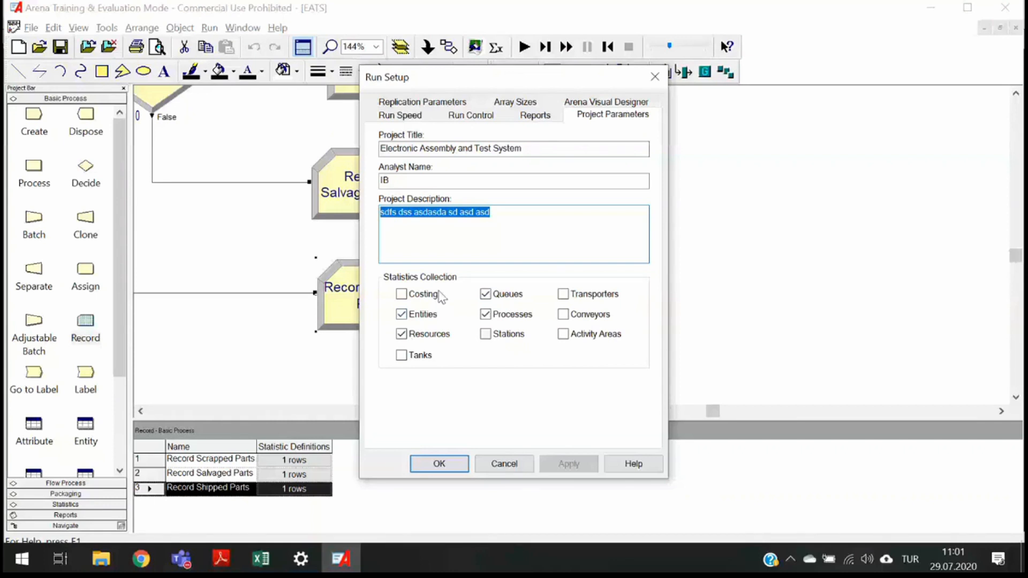
click(412, 465)
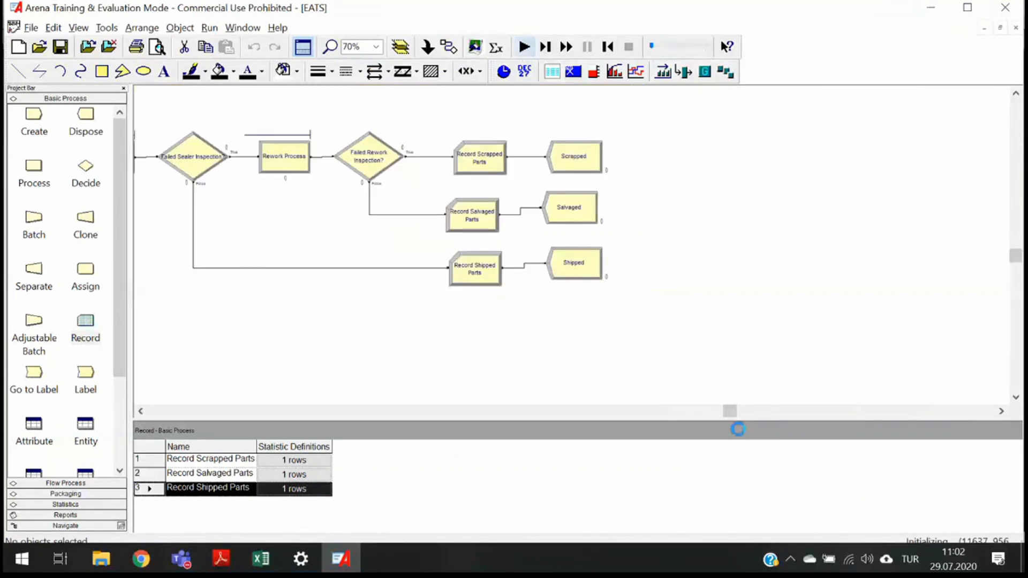
Run the simulation and view the animated flow of parts from the arrivals through to the Record modules
click(524, 48)
drag(727, 528, 675, 525)
scroll(642, 435, down, 2)
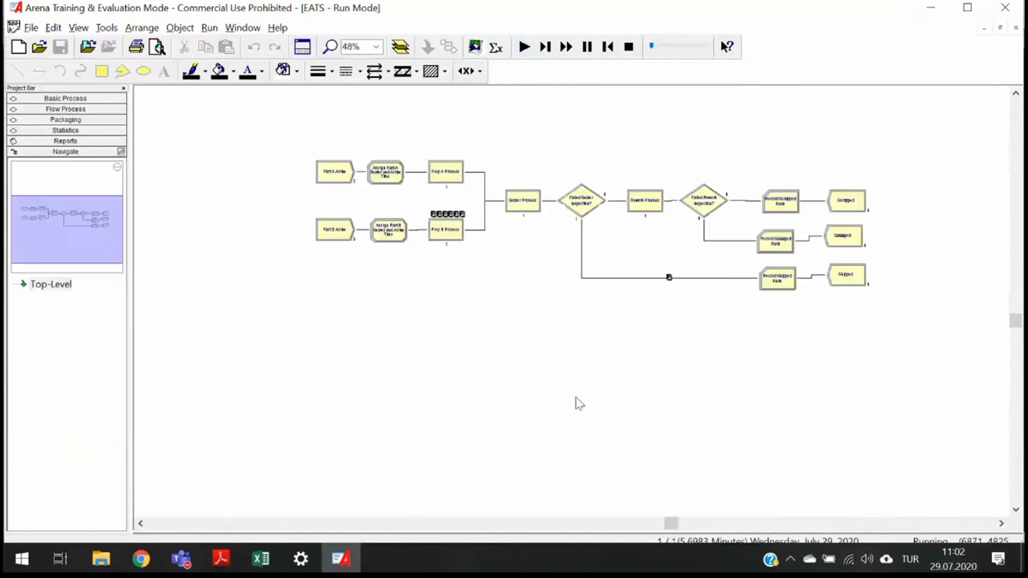
scroll(535, 321, up, 2)
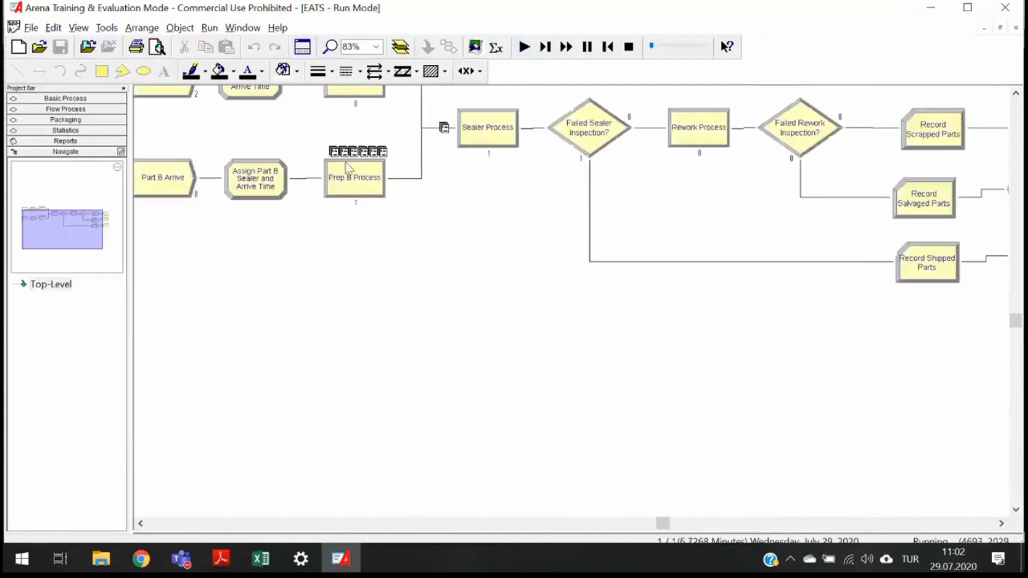
drag(667, 524, 659, 523)
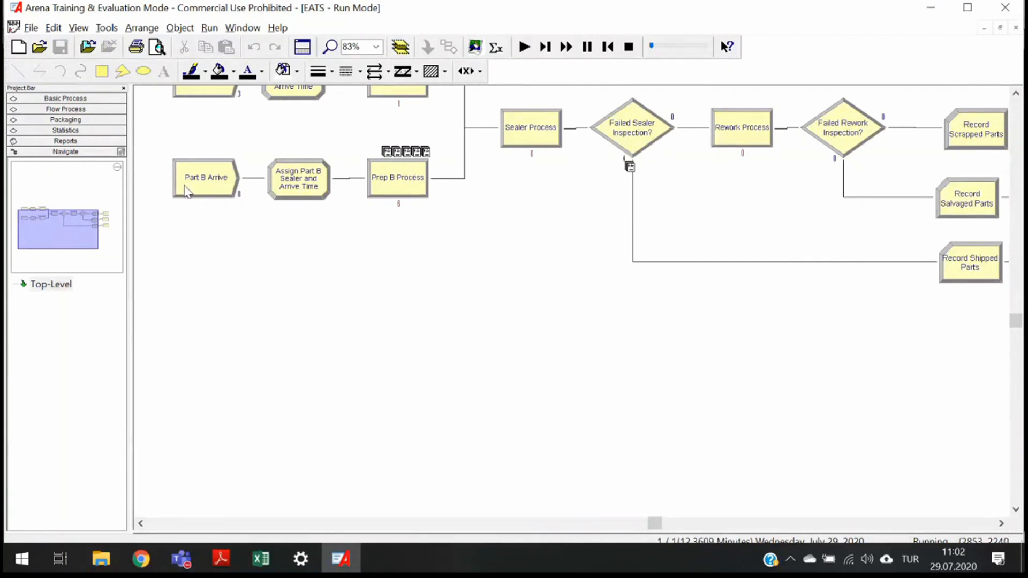
Bring the arrival and prep modules of the running model into view and raise the animation speed factor to about 0.01
scroll(207, 220, up, 3)
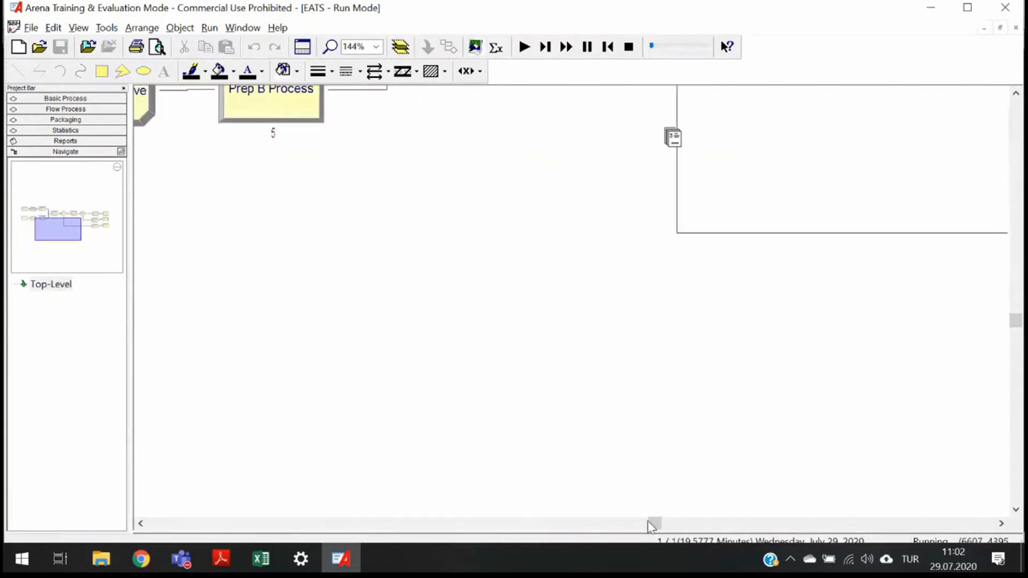
drag(649, 523, 624, 522)
scroll(375, 354, up, 3)
drag(652, 46, 662, 49)
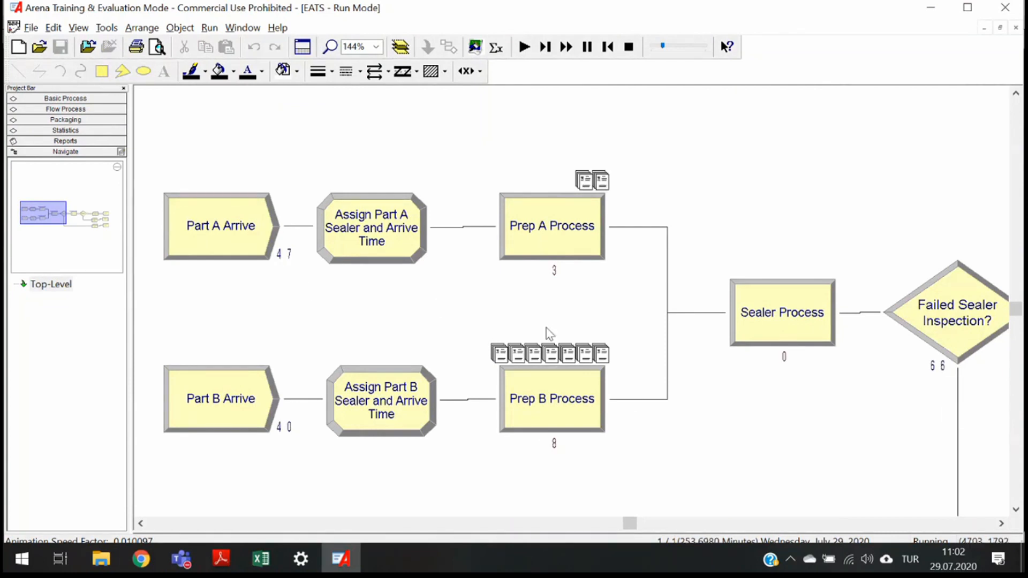
Watch the parts flow through the whole model to the Scrapped, Salvaged and Shipped modules, and end the simulation run
key(minus)
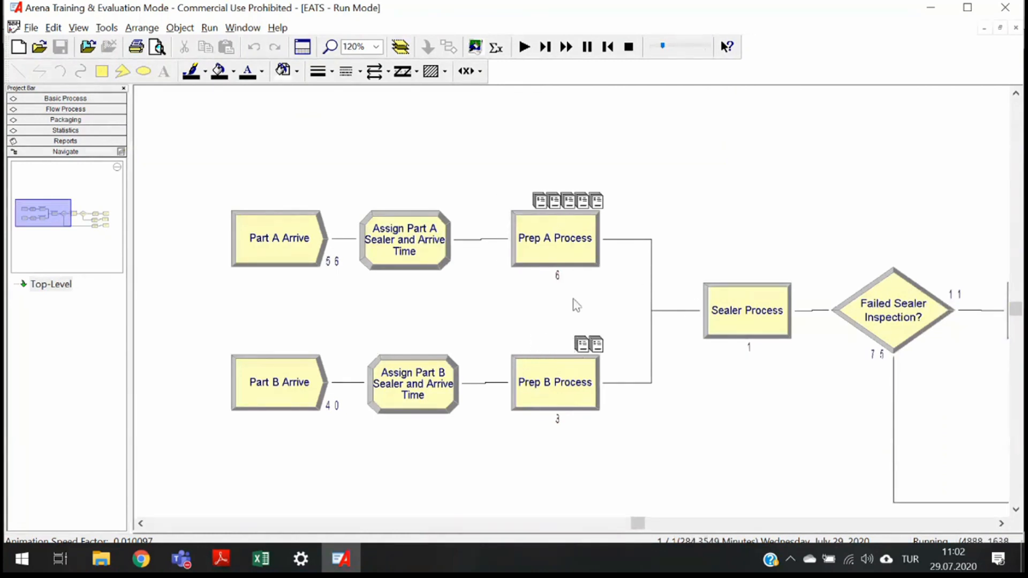
key(minus)
key(minus)
drag(646, 525, 687, 515)
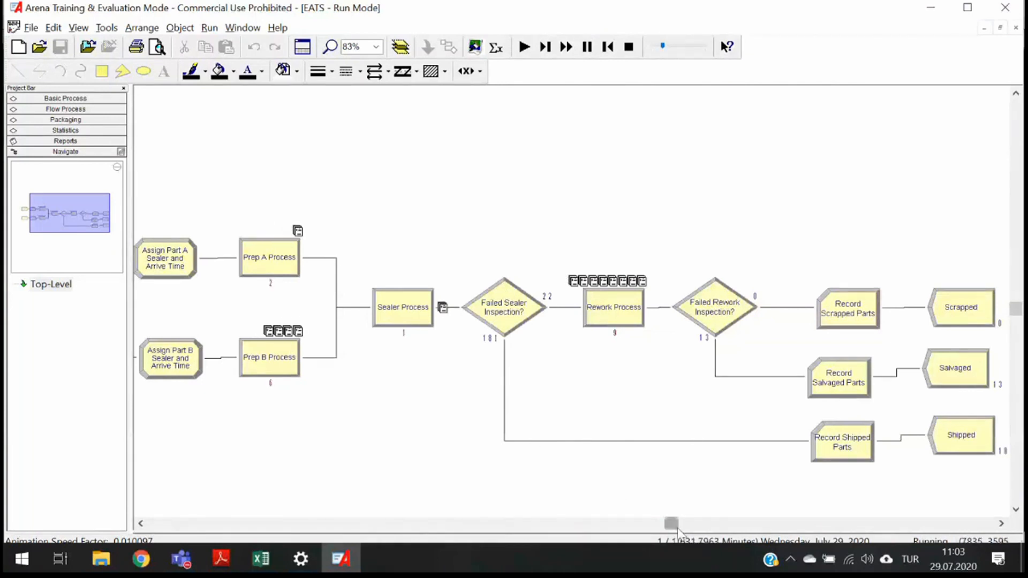
drag(675, 526, 649, 524)
click(629, 46)
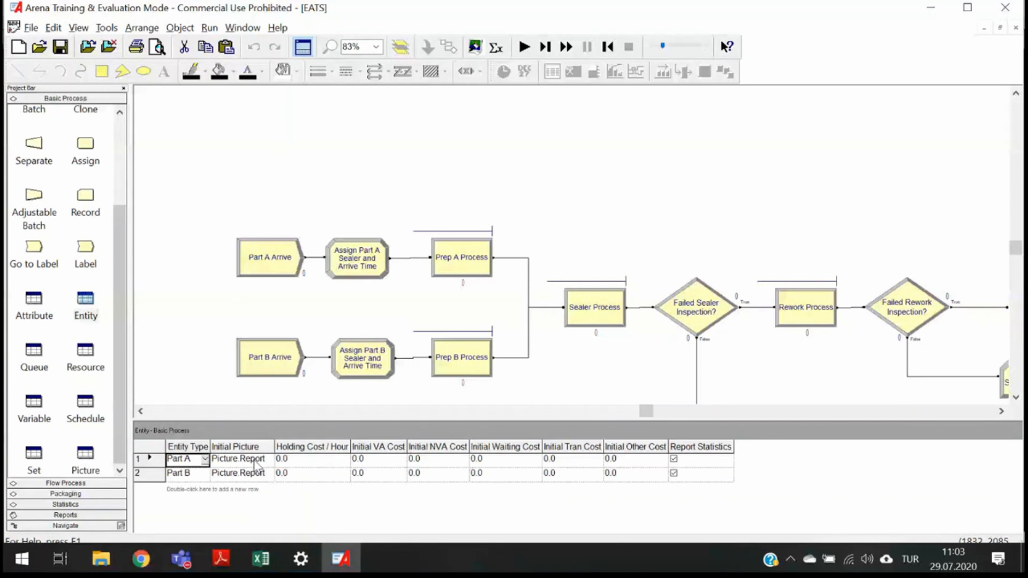
Set Part A's initial picture to Picture.Blue Ball in the Entity spreadsheet and widen the Initial Picture column
click(256, 464)
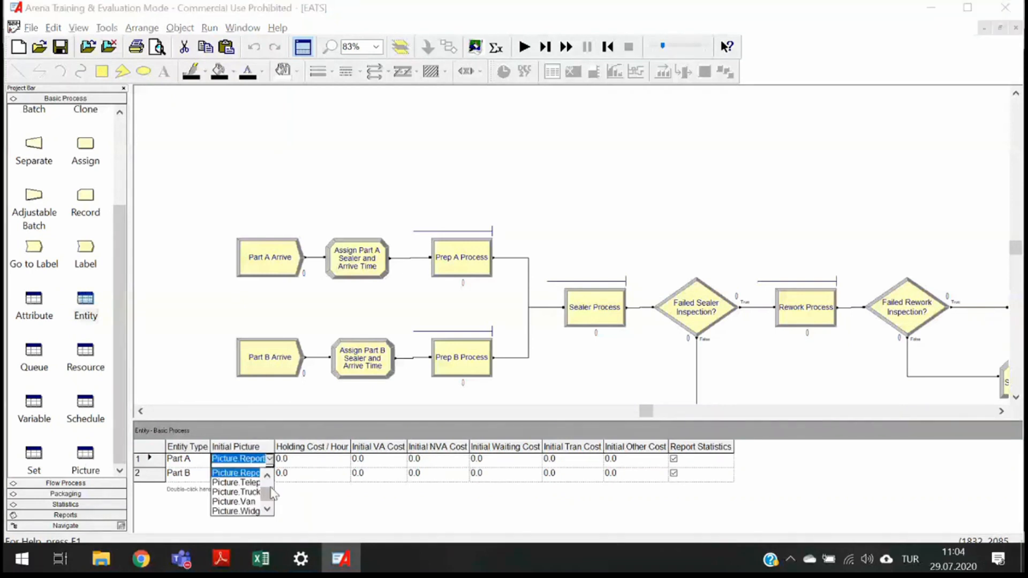
scroll(248, 498, up, 3)
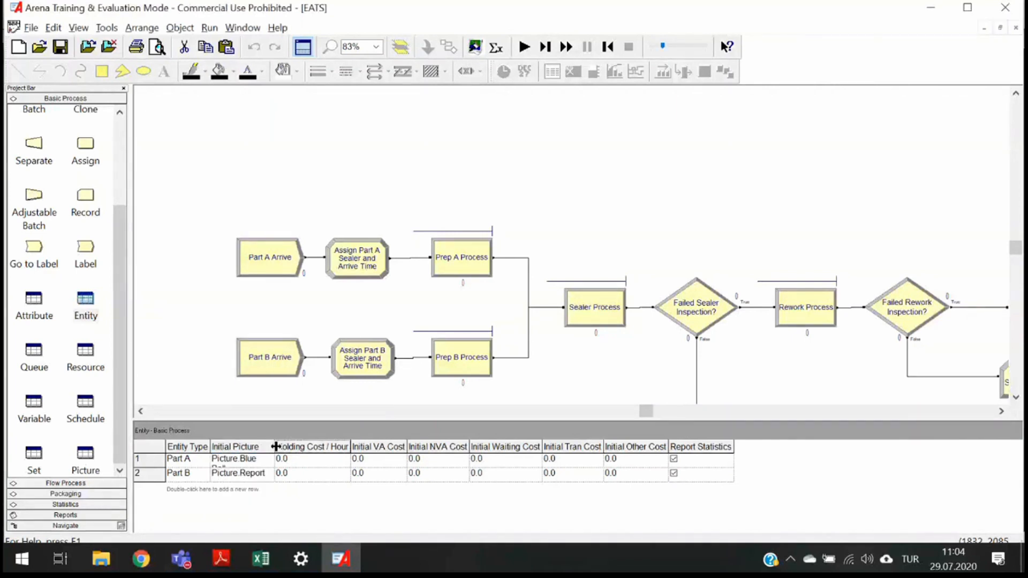
drag(277, 446, 332, 446)
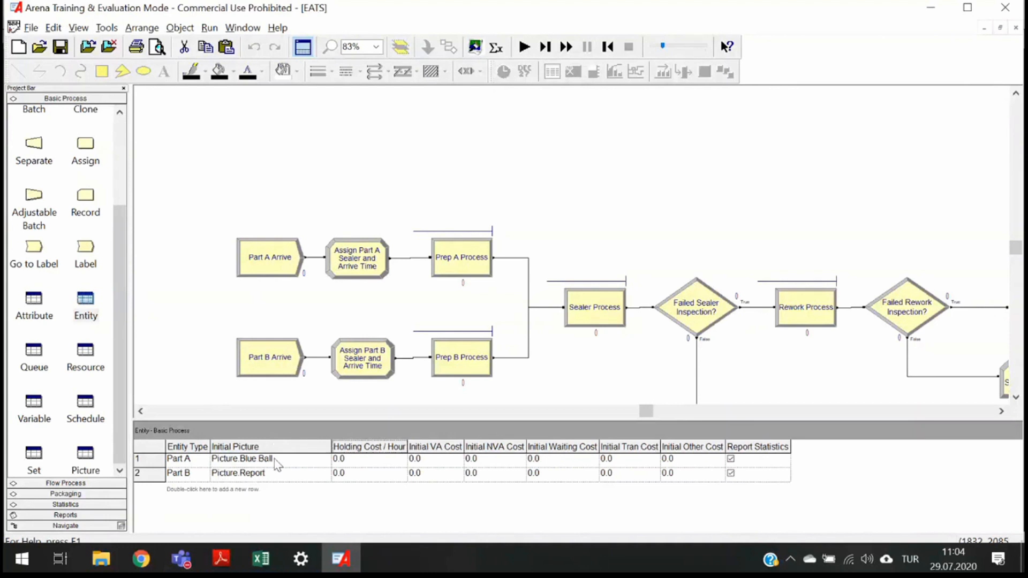
Set Part B's initial picture to Picture.Red Ball in the Entity spreadsheet
click(272, 475)
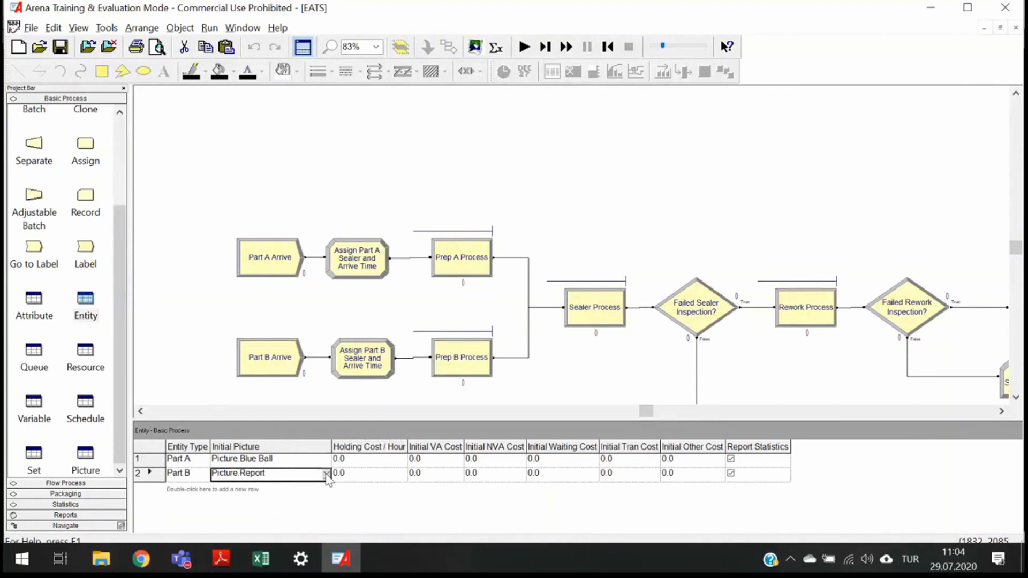
click(273, 475)
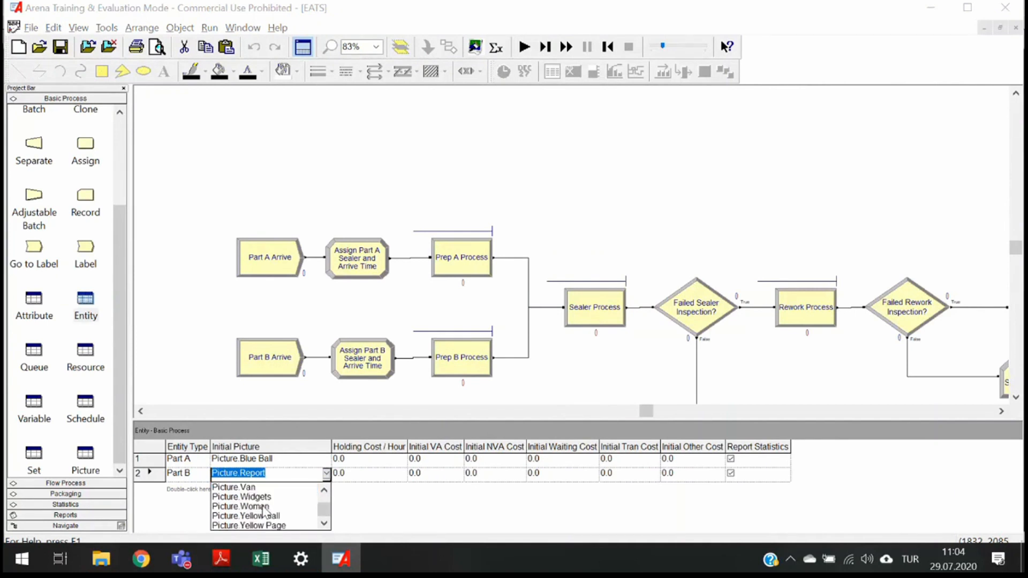
scroll(255, 514, up, 2)
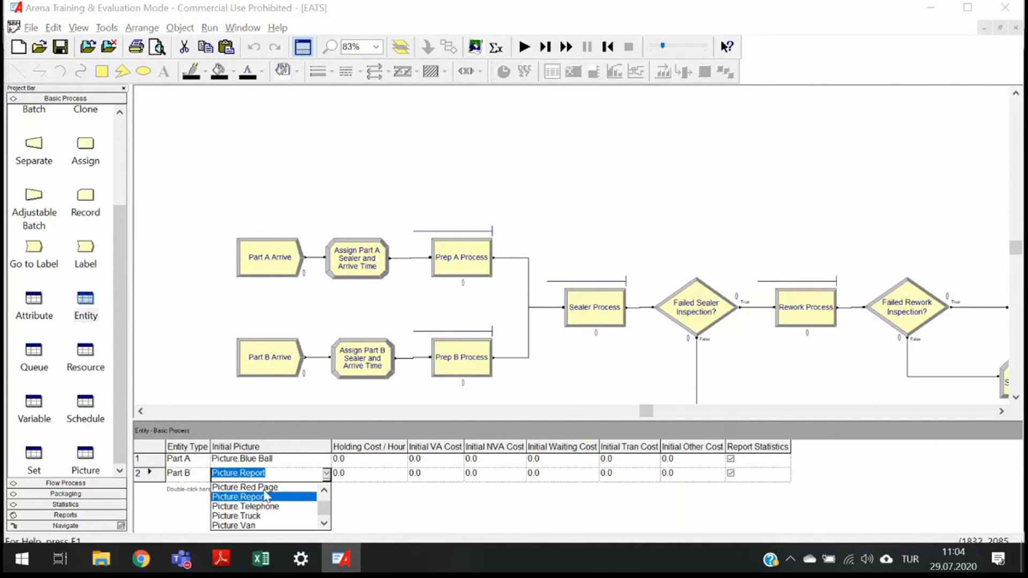
click(324, 490)
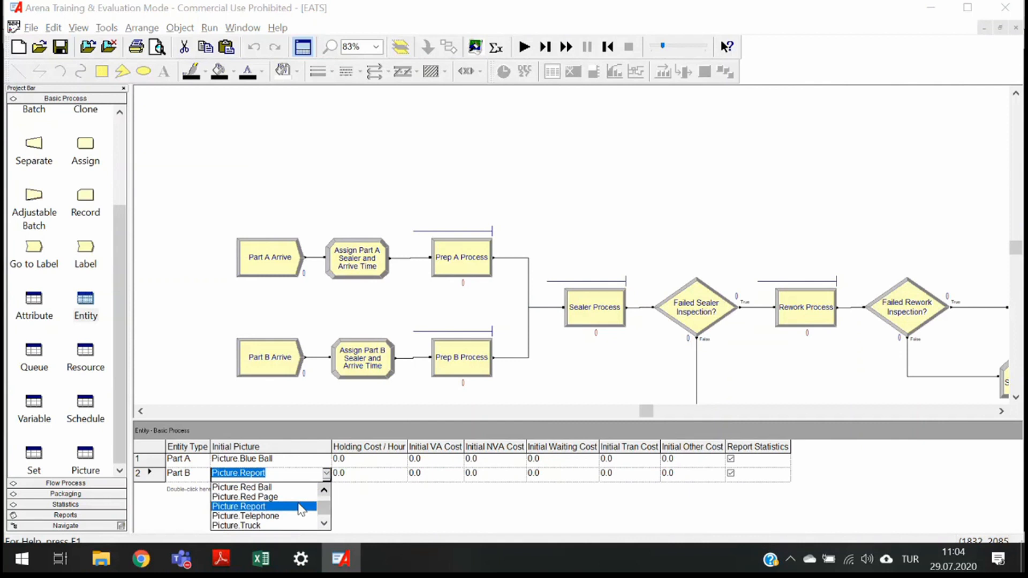
click(268, 487)
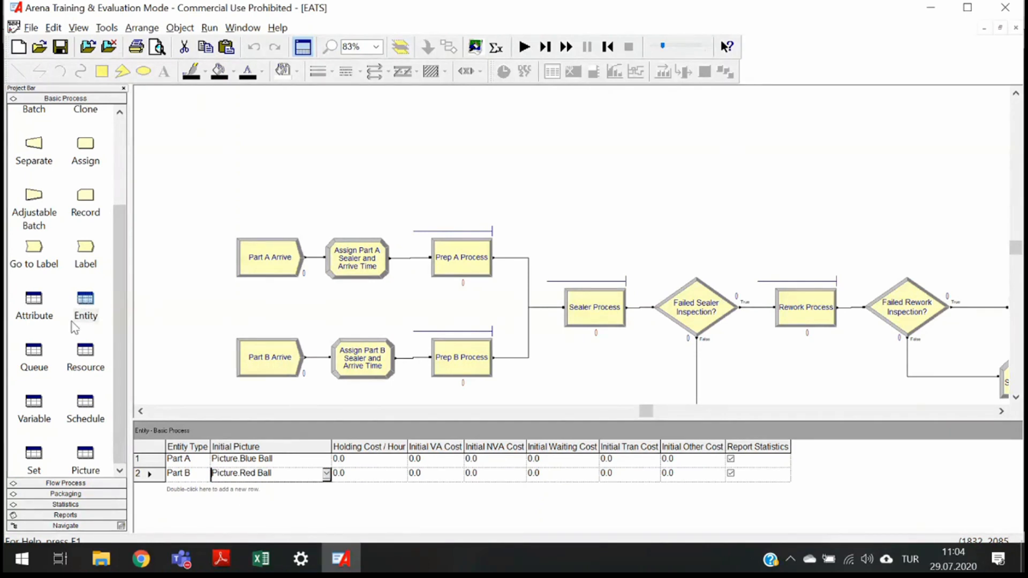
click(201, 356)
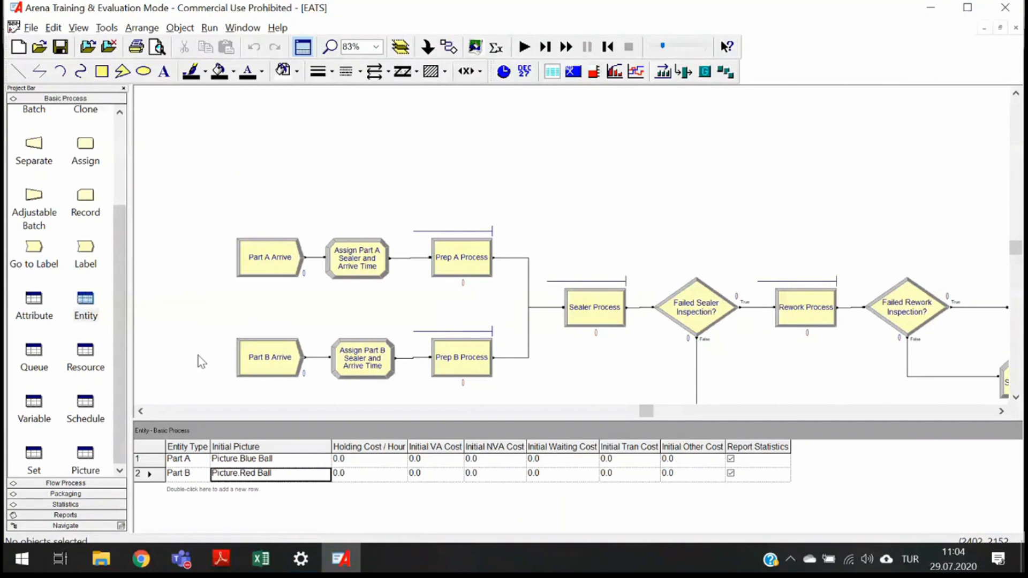
Run the simulation, pause it to inspect the entity pictures queued at the prep and sealer processes, and resume the run
click(525, 48)
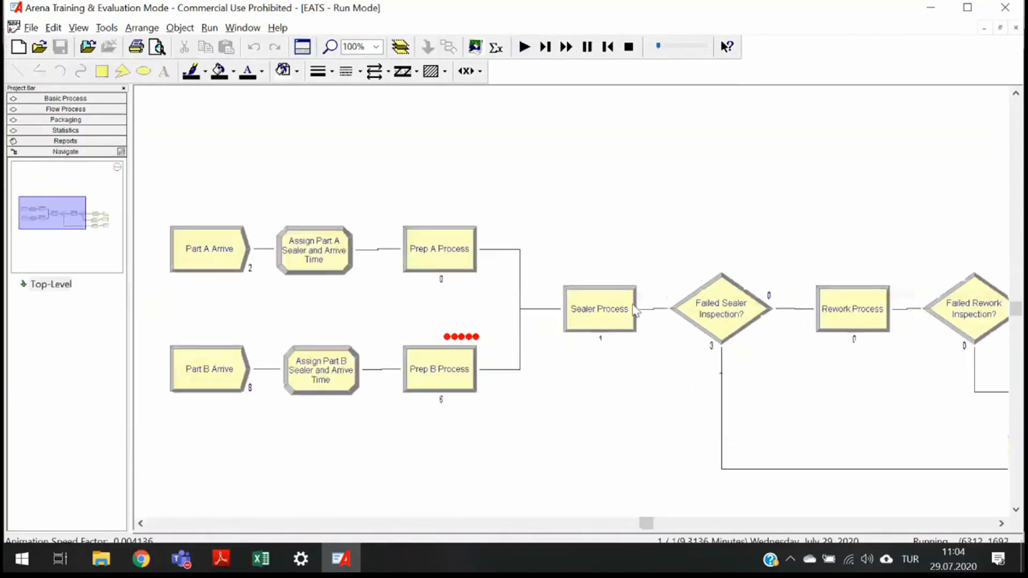
scroll(634, 309, up, 3)
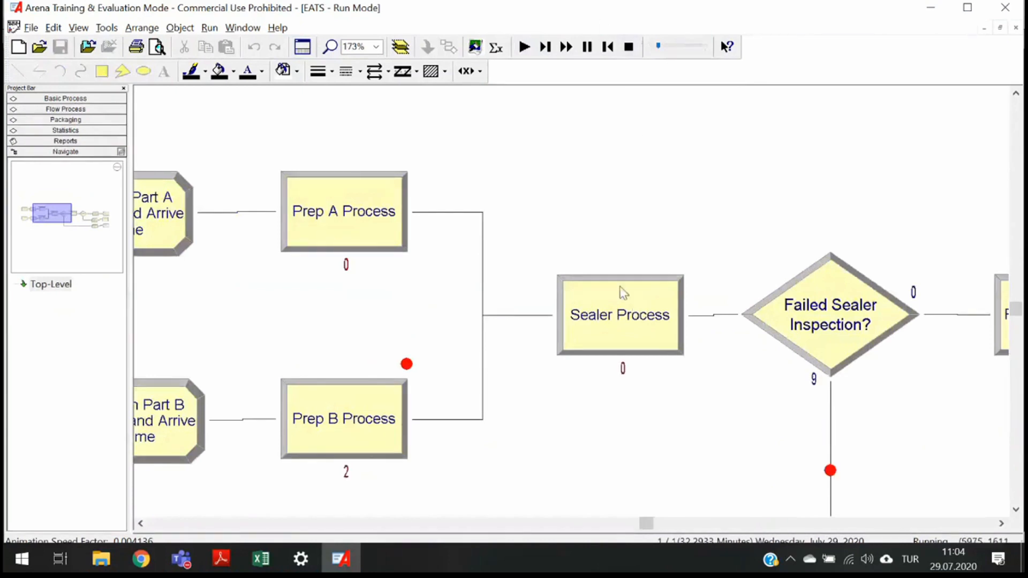
click(588, 49)
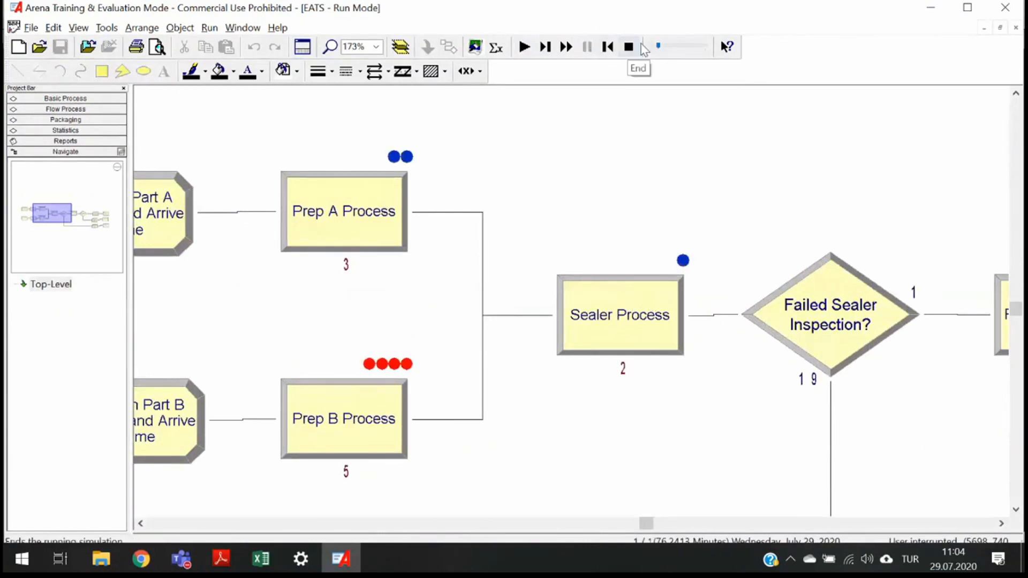
click(524, 47)
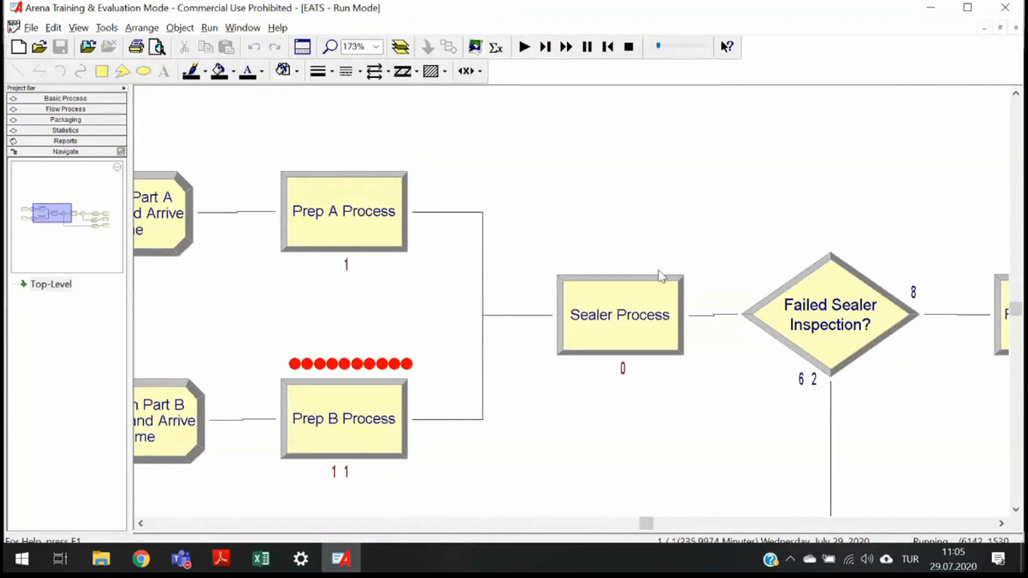
Examine the parts queued at the Rework Process during the run and pause the simulation
scroll(612, 277, down, 5)
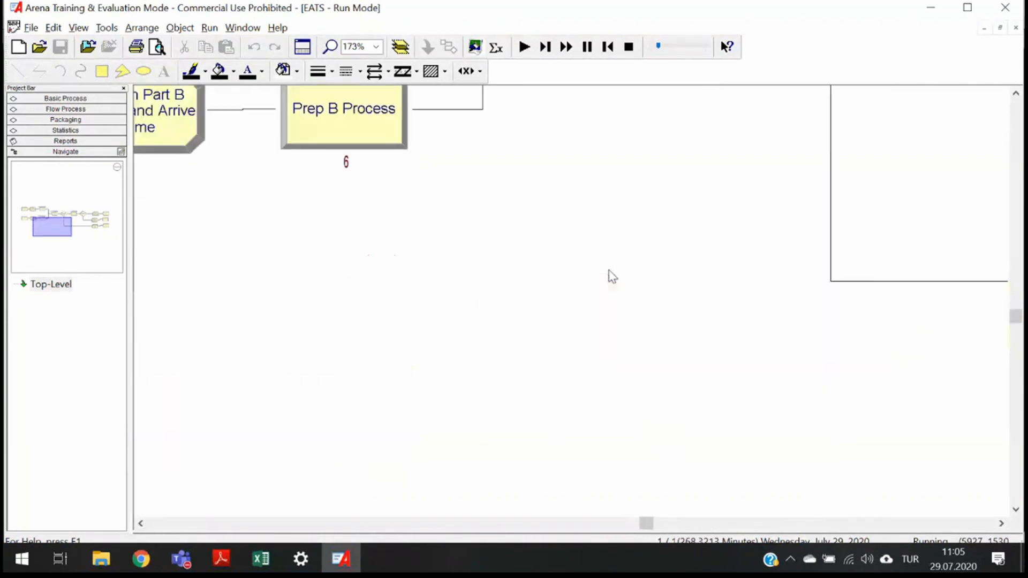
scroll(612, 276, up, 5)
scroll(523, 287, down, 2)
scroll(523, 287, down, 3)
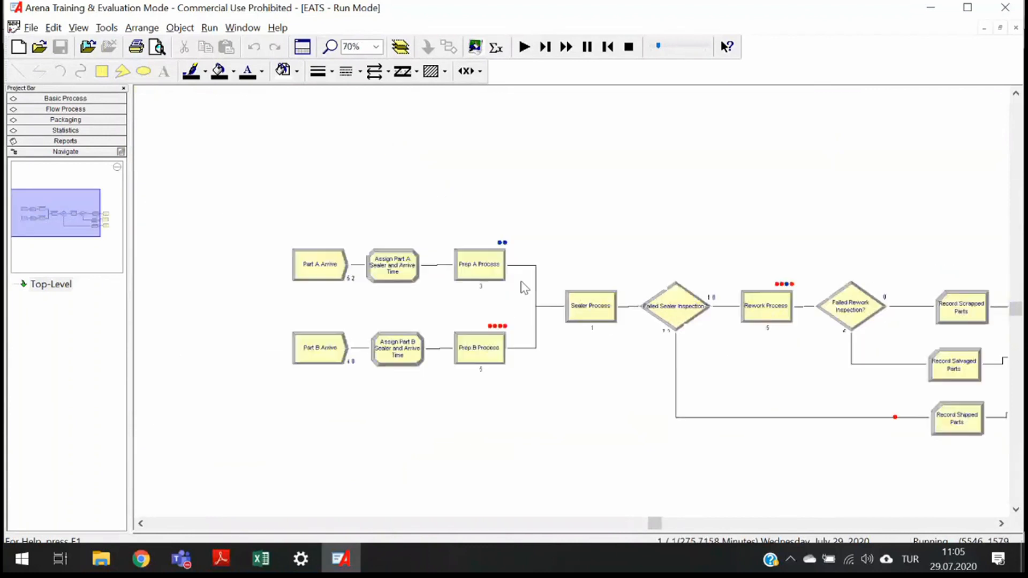
click(766, 306)
drag(650, 523, 691, 527)
scroll(642, 353, up, 5)
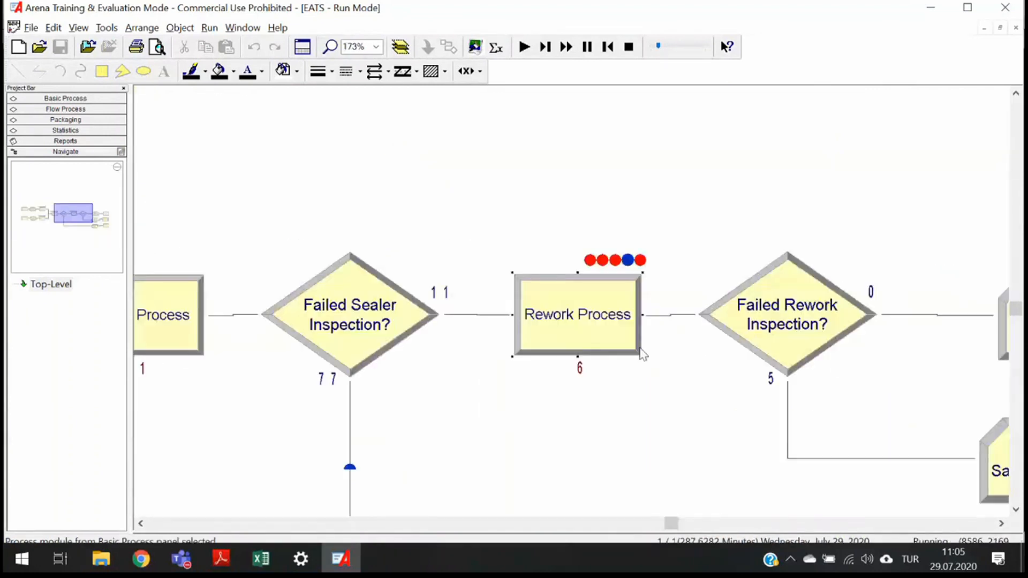
scroll(643, 353, up, 2)
click(588, 48)
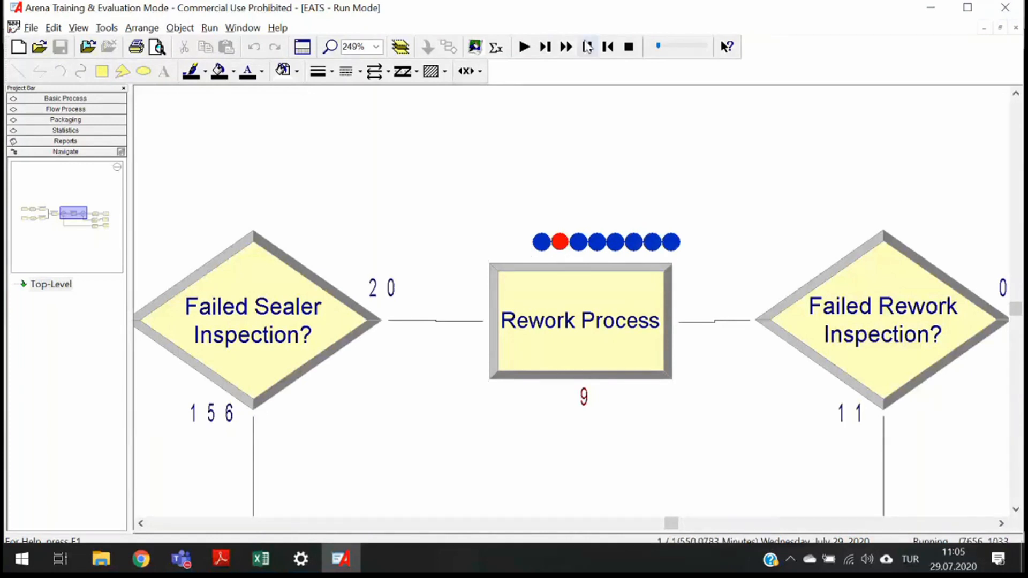
click(588, 47)
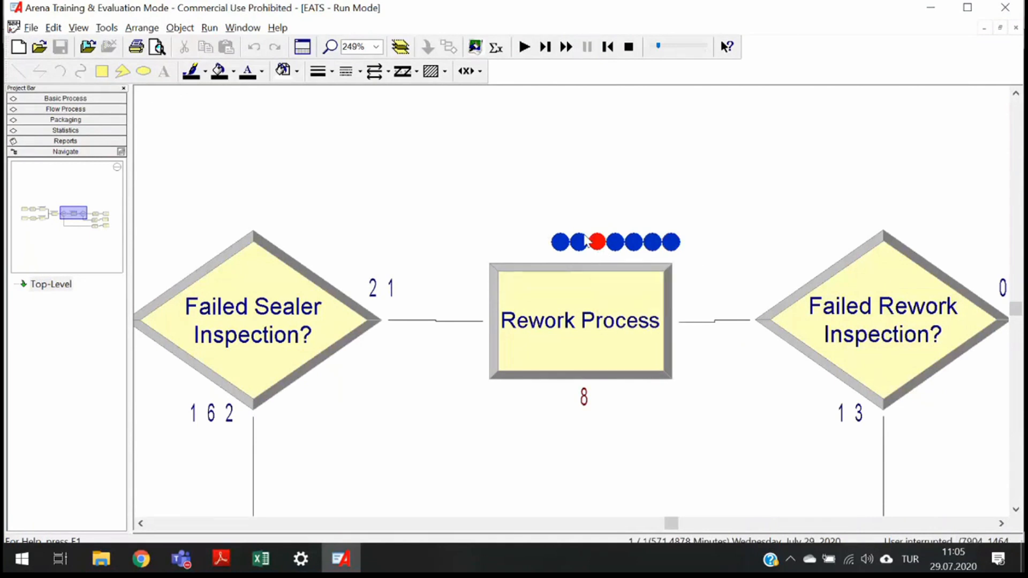
mouse_move(630, 245)
Review the queues across the whole paused model from the arrivals to the exits, and end the run
scroll(563, 193, down, 4)
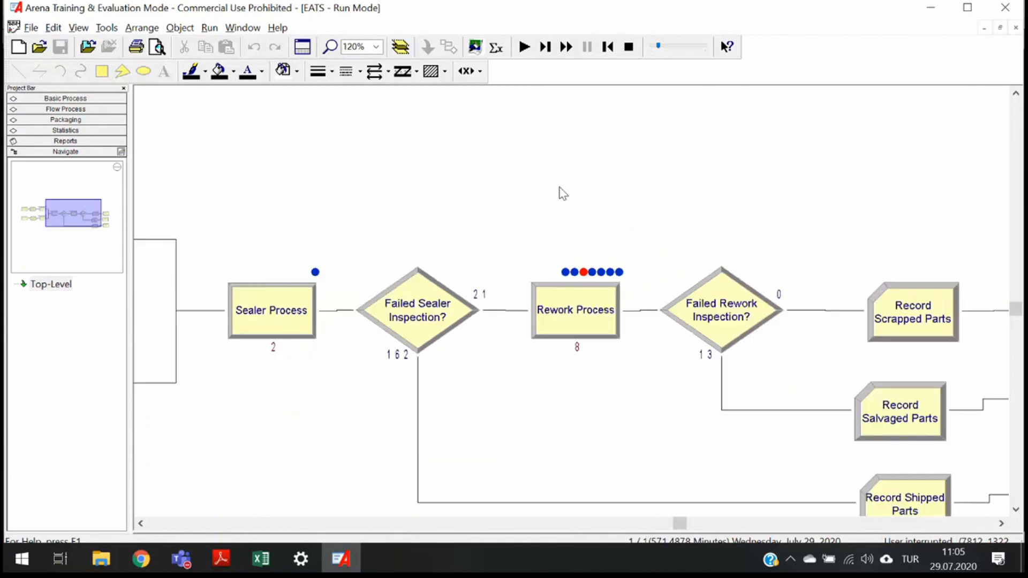
scroll(564, 193, down, 3)
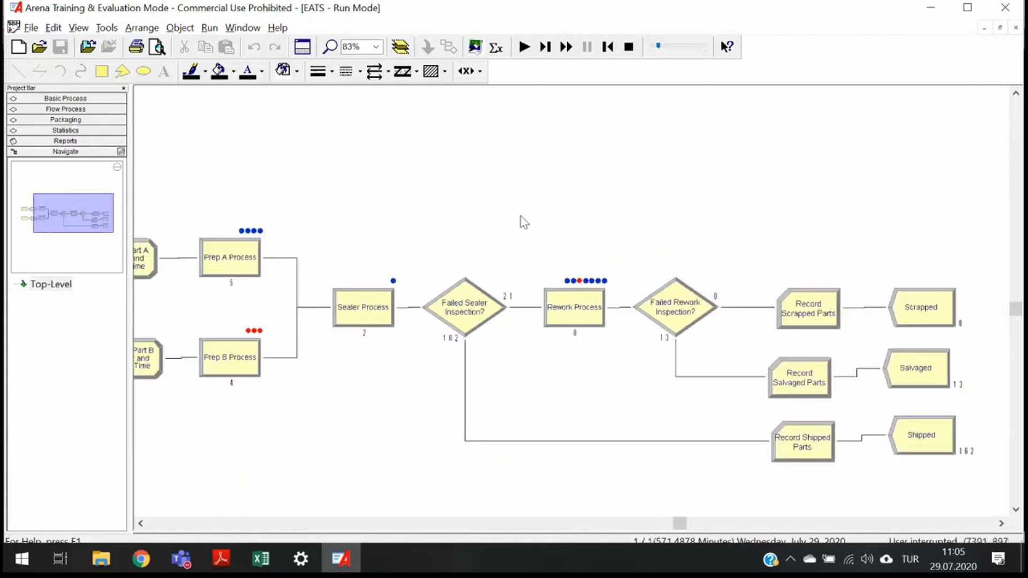
scroll(524, 221, down, 3)
scroll(519, 223, up, 3)
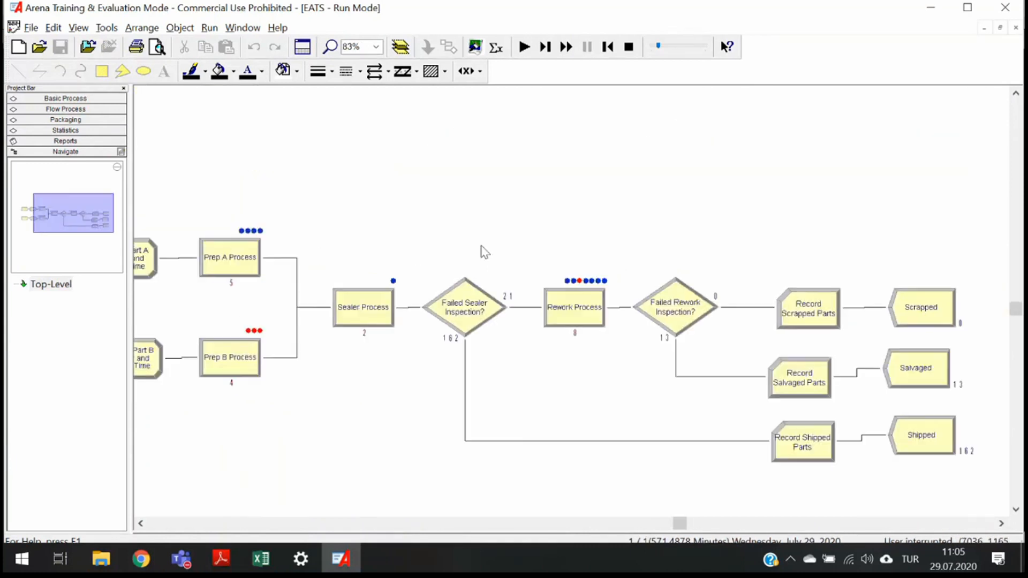
scroll(482, 252, down, 1)
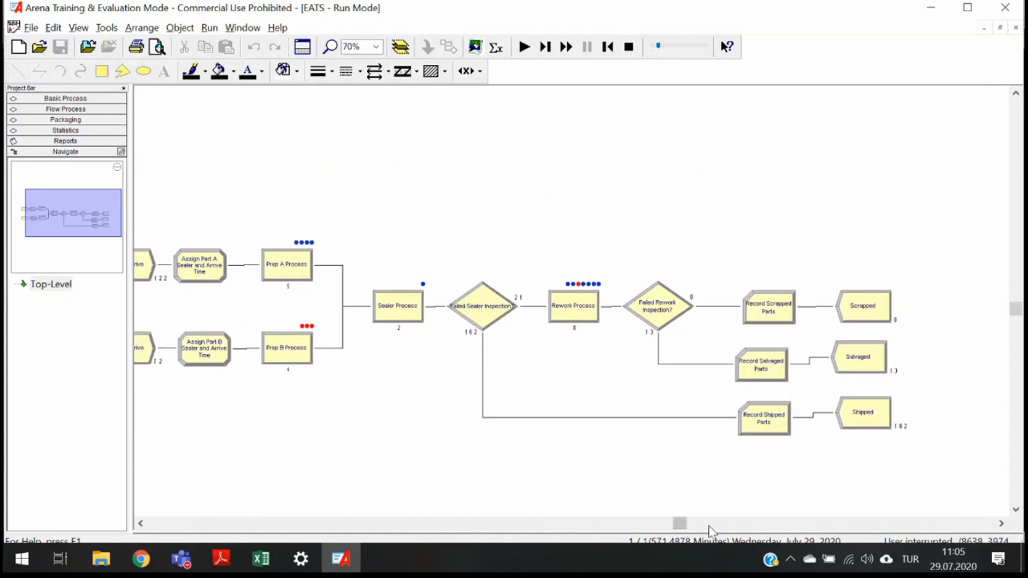
drag(680, 524, 668, 530)
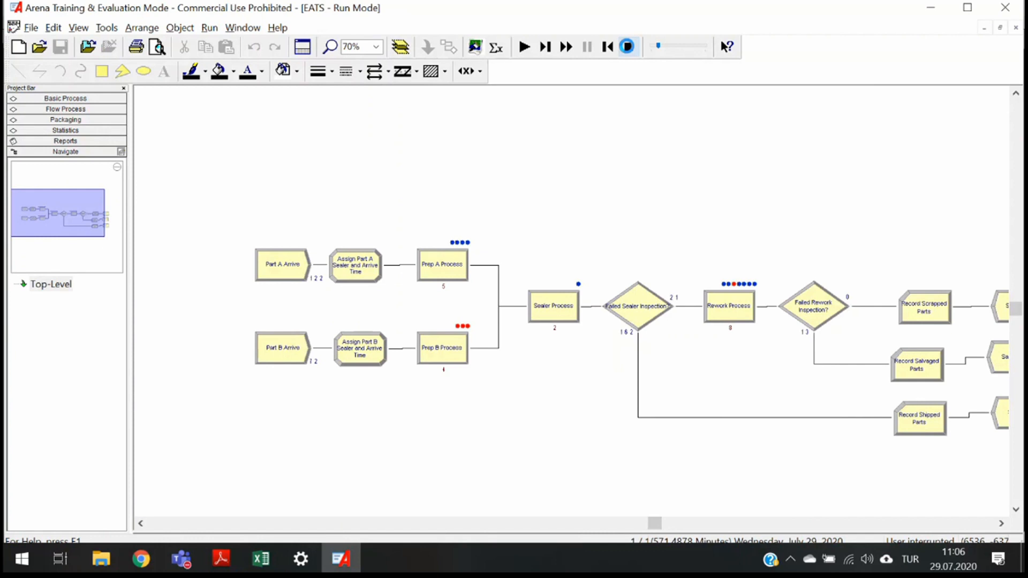
click(627, 47)
Add an Entity Picture assignment of Picture.Yellow Ball to the Assign Part A Sealer and Arrive Time module
click(289, 269)
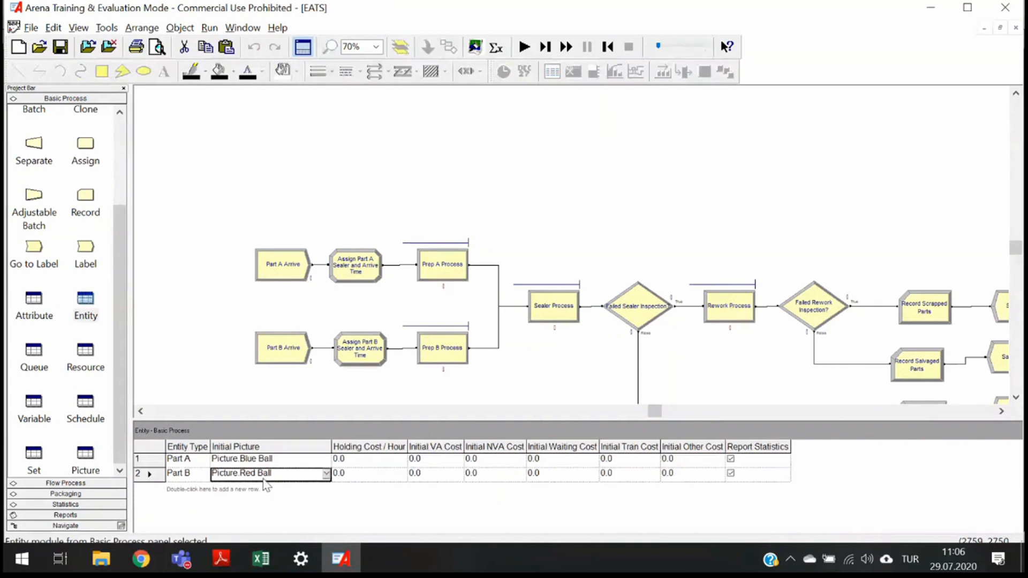
click(370, 266)
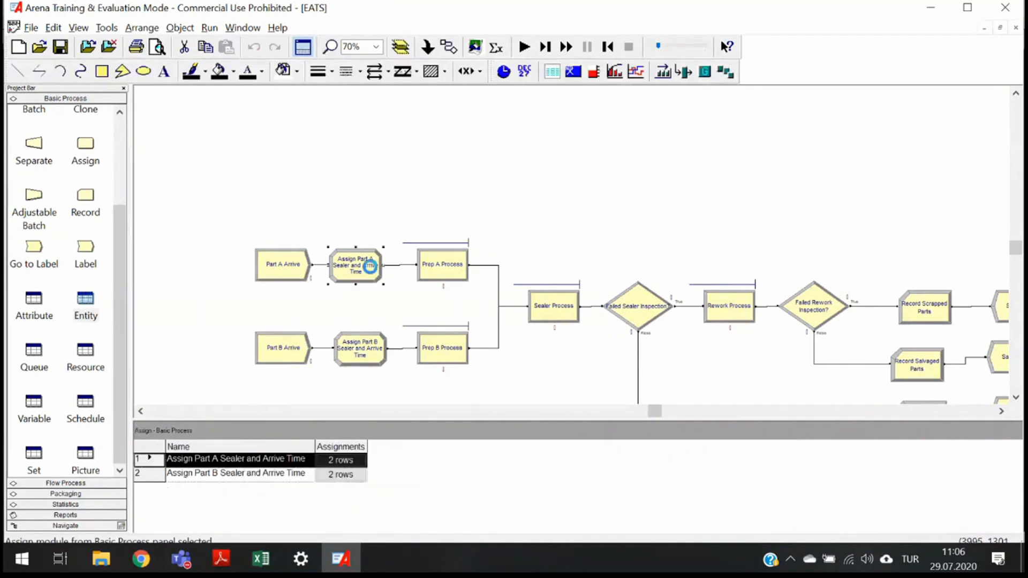
double_click(370, 266)
click(729, 262)
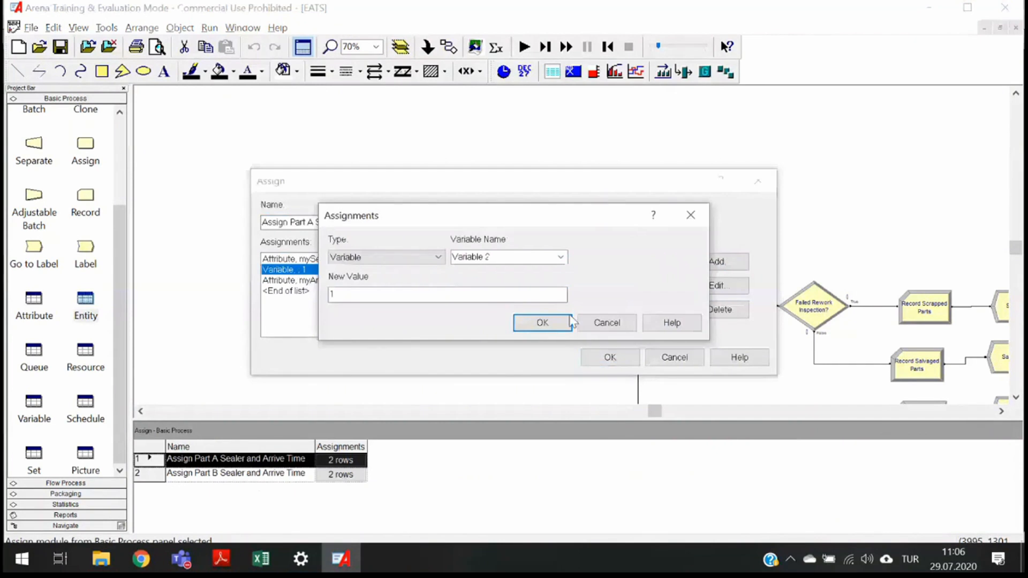
click(436, 257)
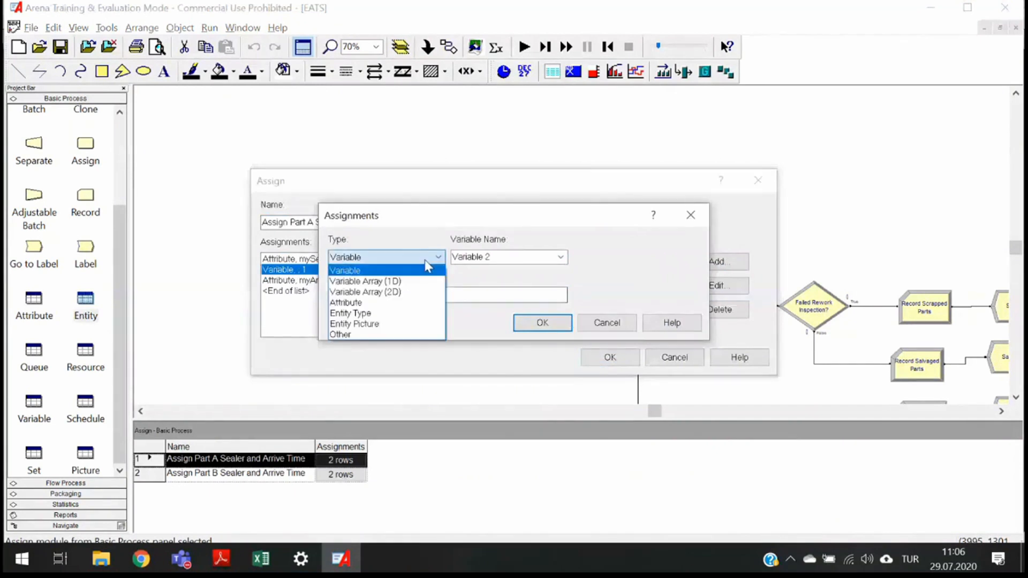
click(378, 325)
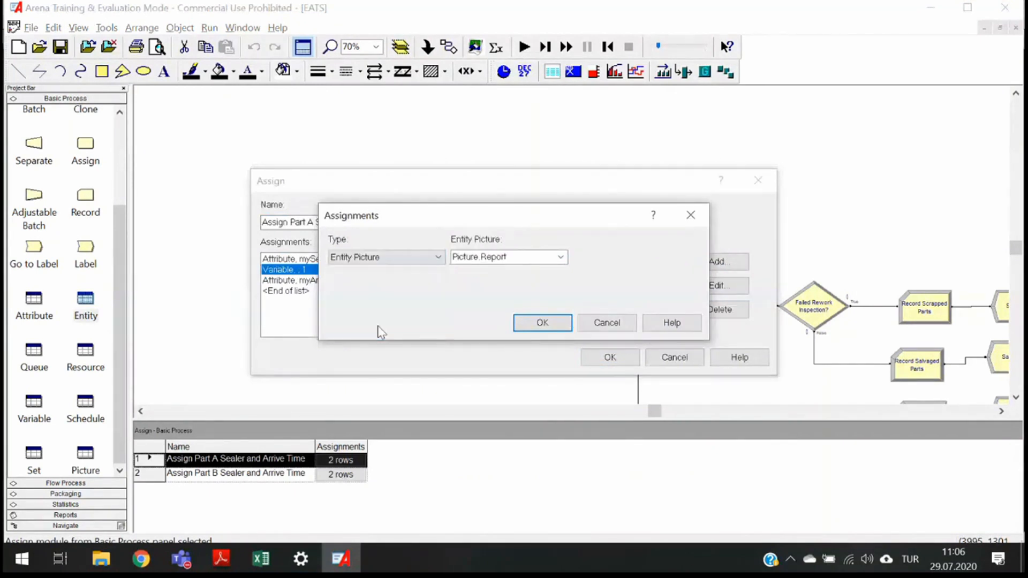
click(562, 259)
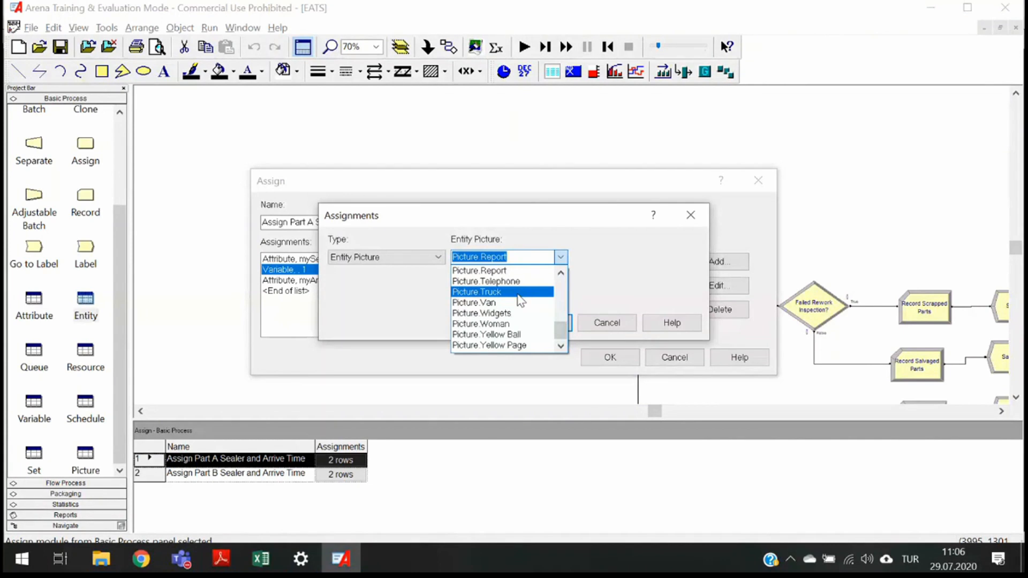
click(528, 335)
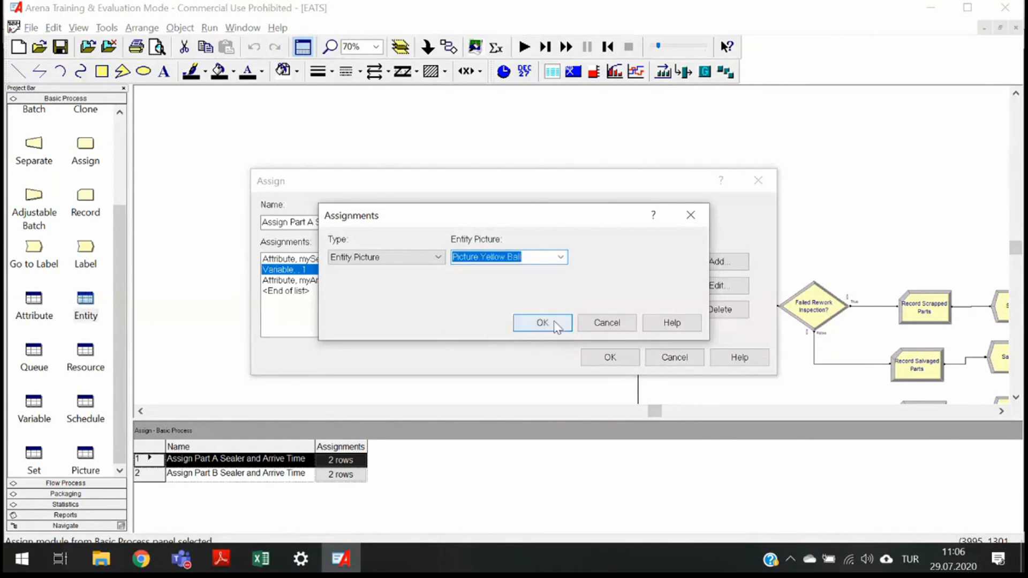
click(552, 323)
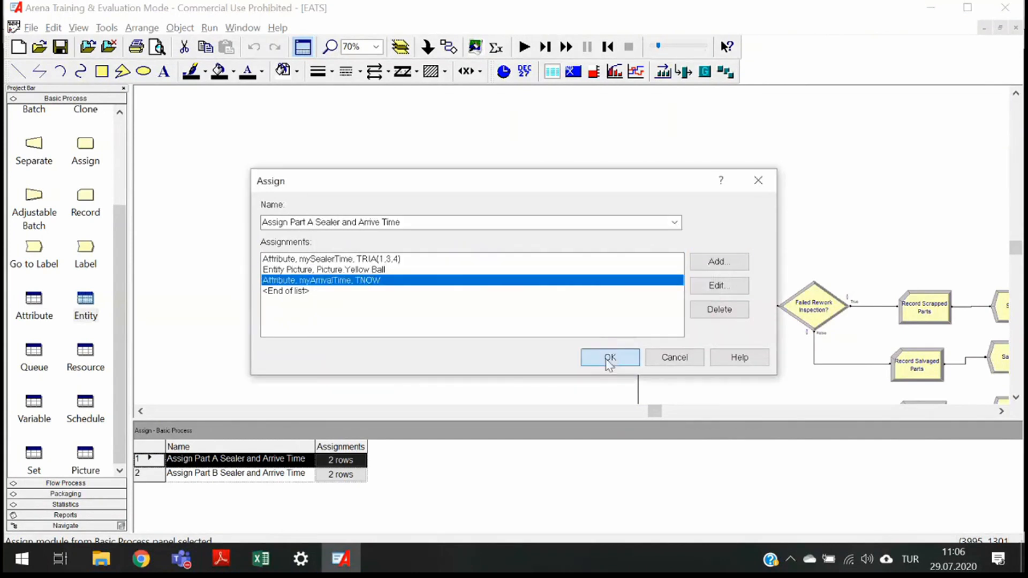
click(609, 357)
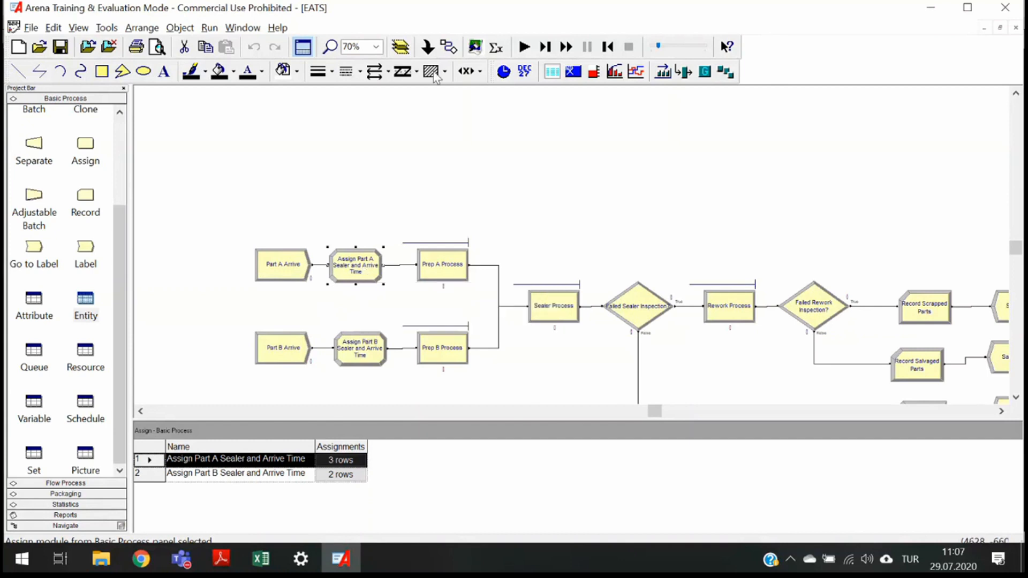
Run the simulation at a faster animation speed, pause it, and inspect the entity pictures queued at the Rework Process
click(524, 47)
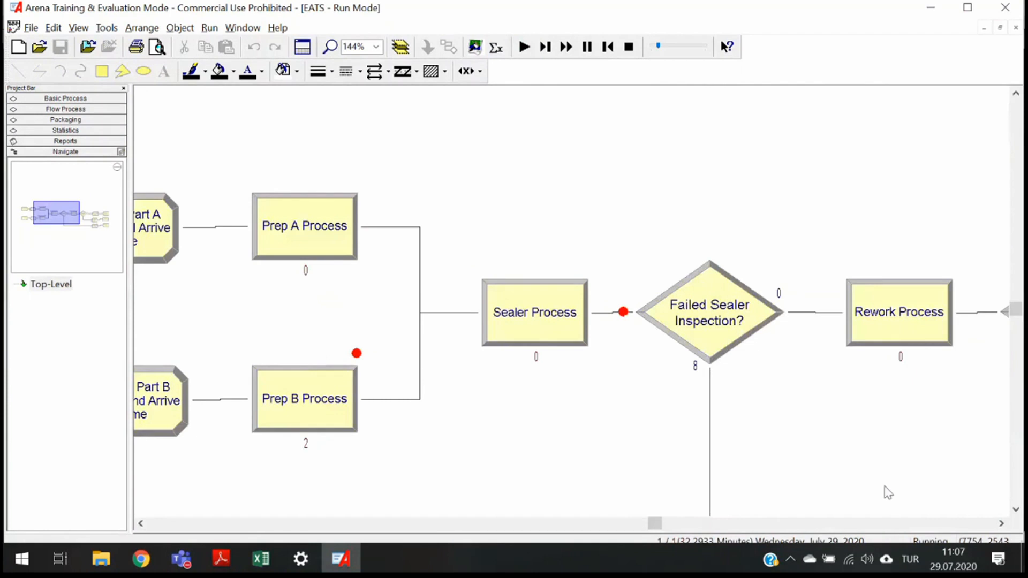
mouse_move(657, 525)
mouse_down()
mouse_move(697, 525)
mouse_move(673, 525)
mouse_up()
drag(659, 52, 593, 56)
click(592, 51)
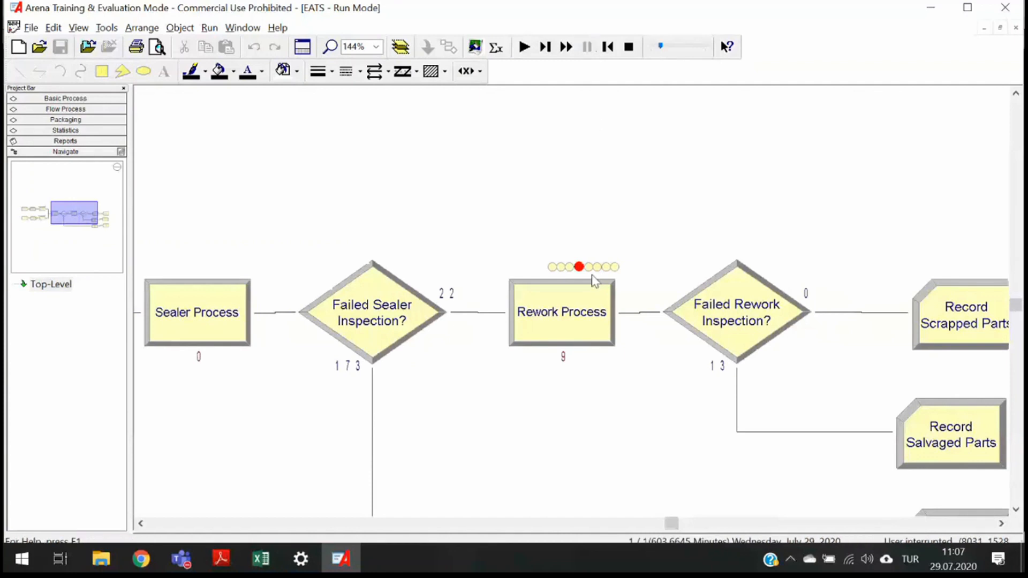
scroll(592, 275, up, 3)
scroll(592, 465, up, 2)
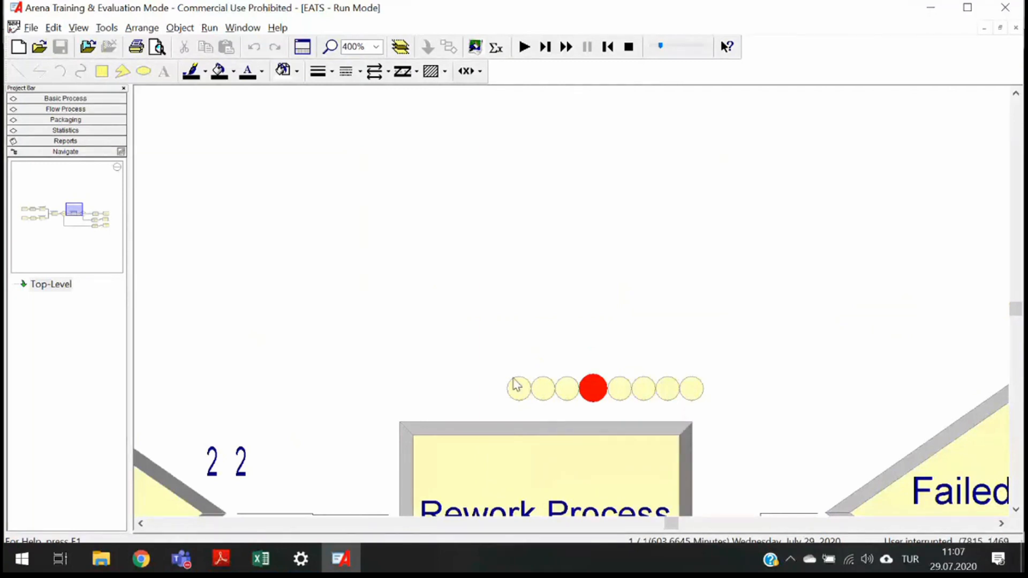
mouse_move(530, 388)
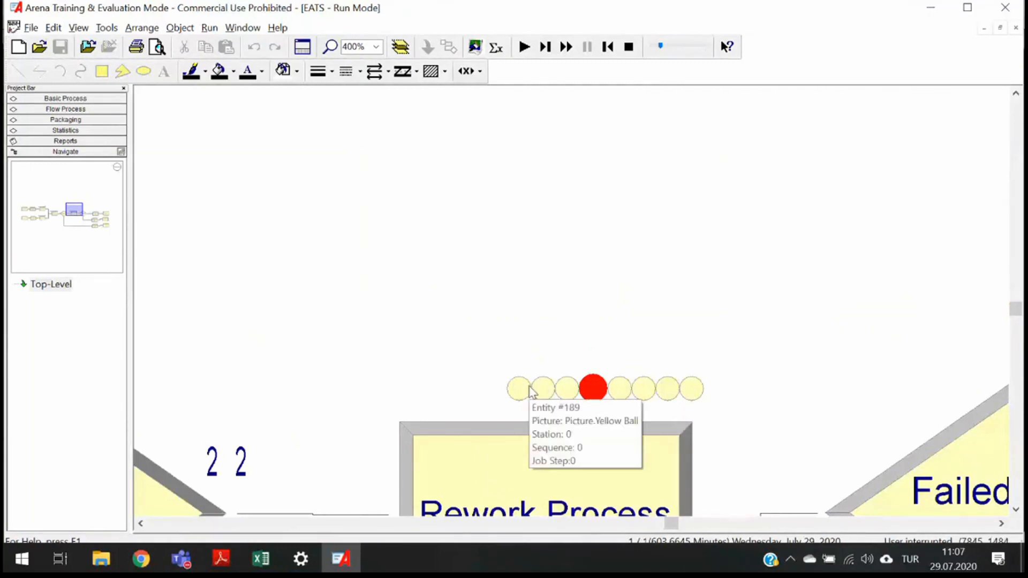
Check the Part A picture around the arrival and prep modules, and resume the run to watch the prep queues
scroll(530, 389, down, 2)
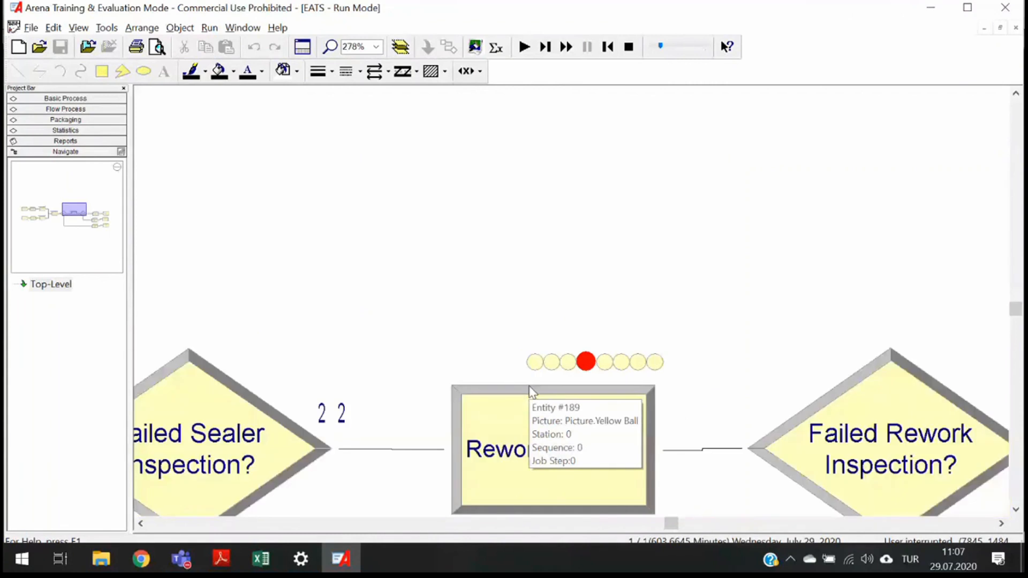
scroll(529, 389, down, 6)
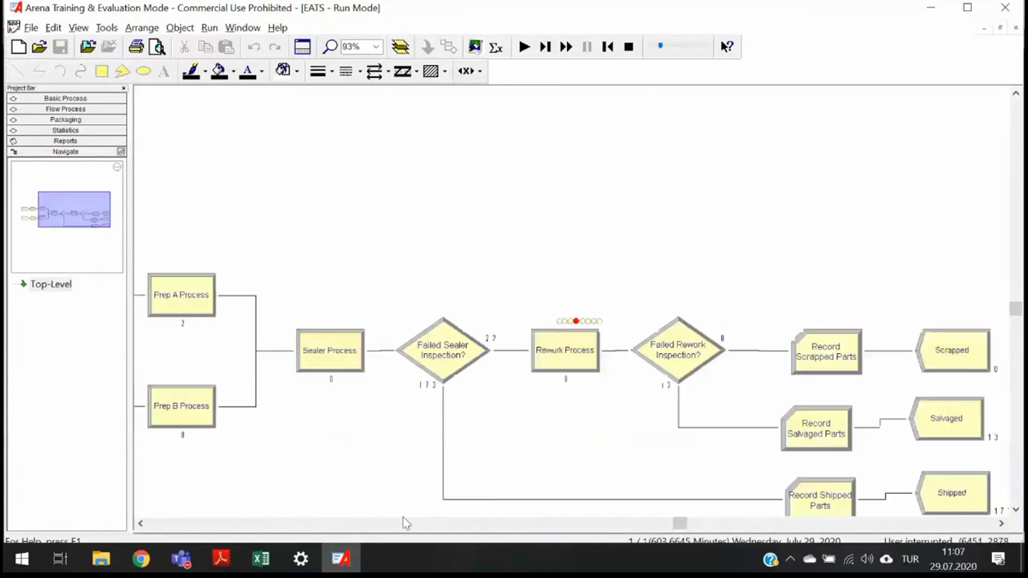
drag(680, 523, 640, 534)
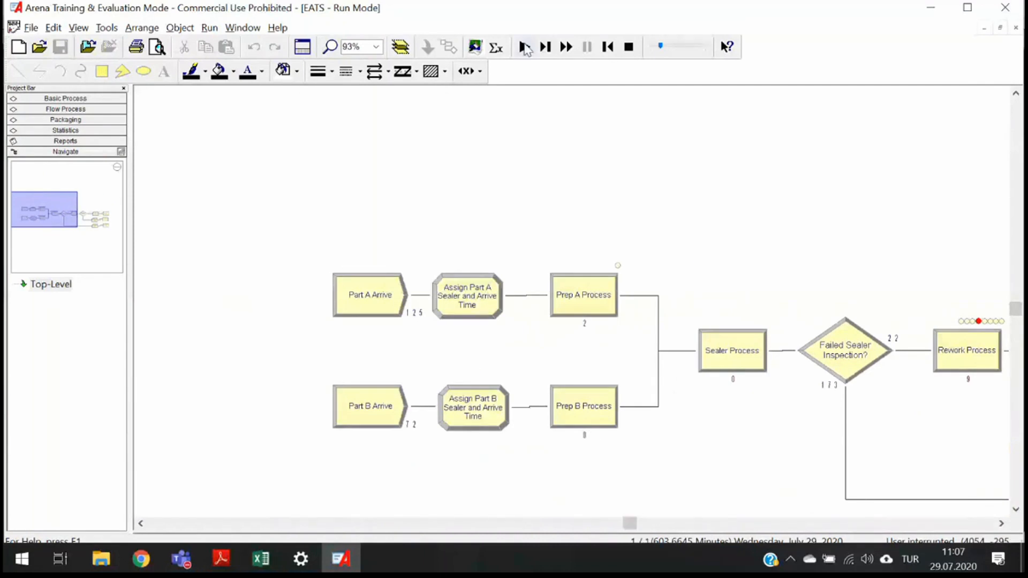
click(525, 48)
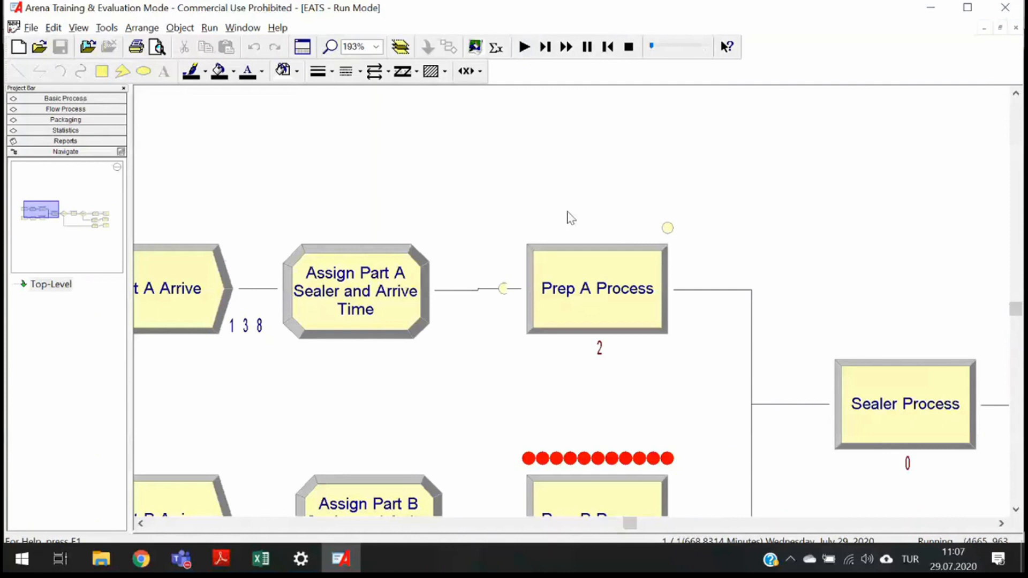
Delete the Entity Picture assignment from the Assign Part A Sealer and Arrive Time module
click(383, 280)
double_click(383, 280)
click(348, 271)
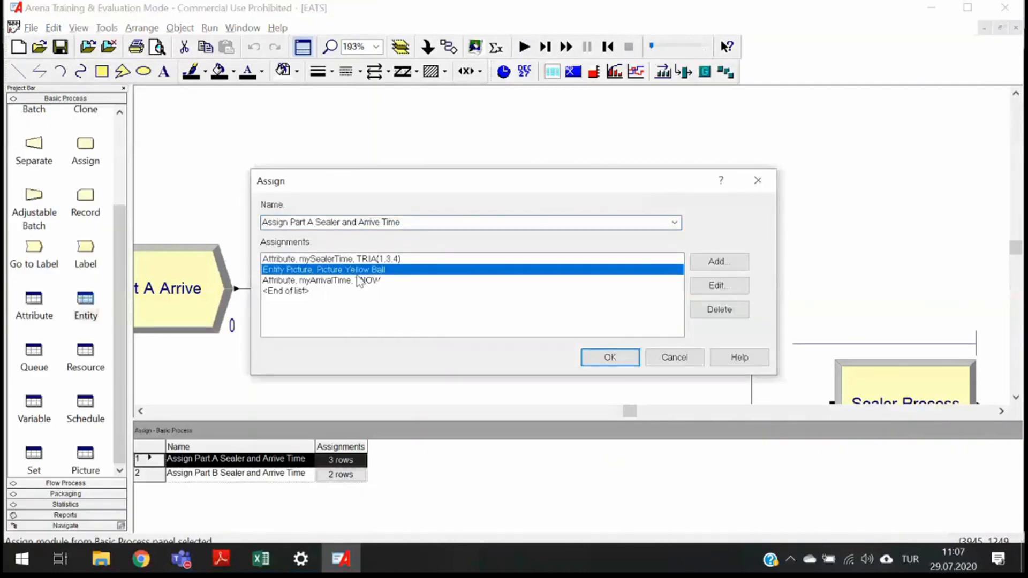
click(733, 312)
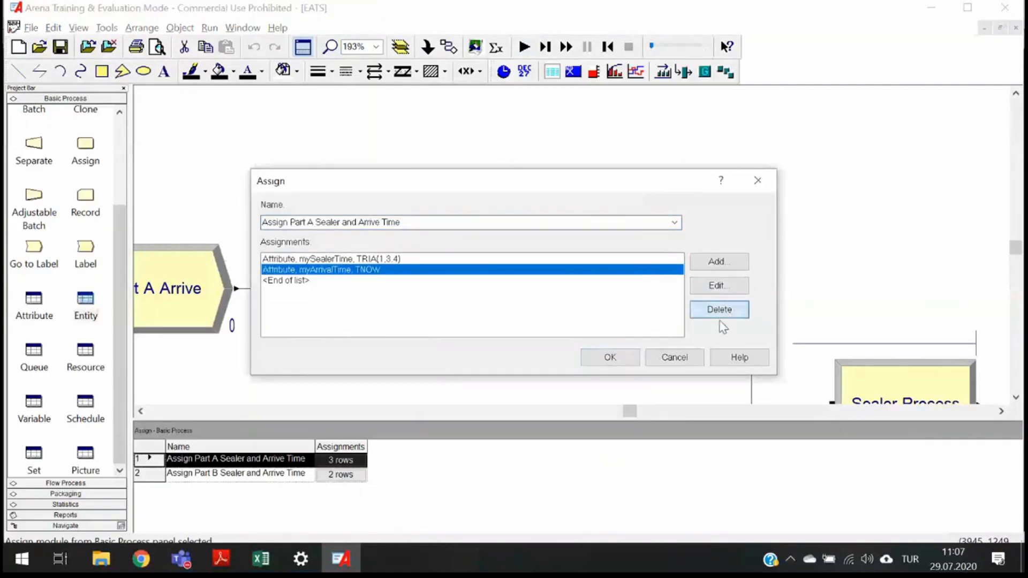
click(609, 358)
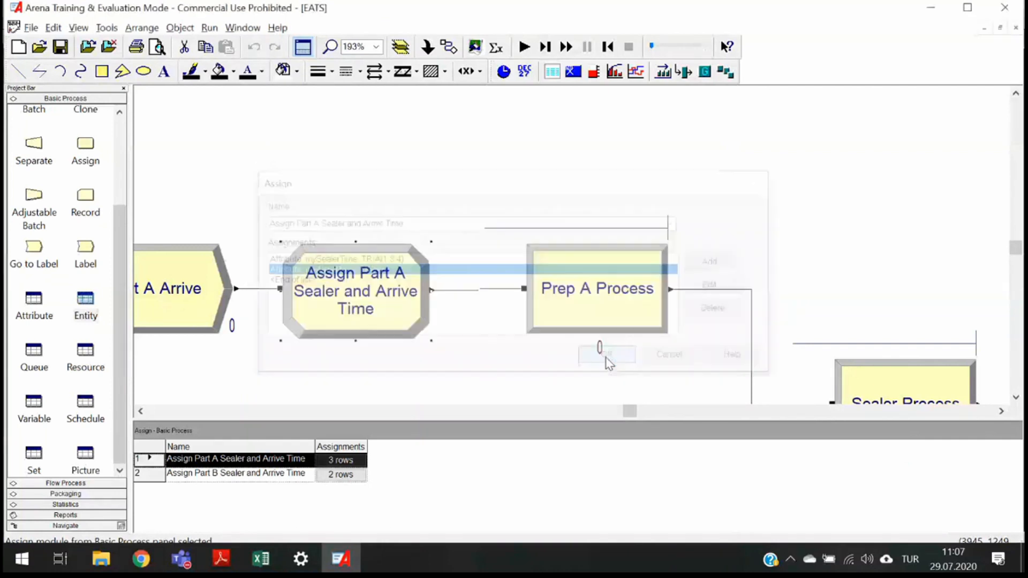
Review the replication parameters in the Run Setup and accept them
scroll(605, 358, down, 3)
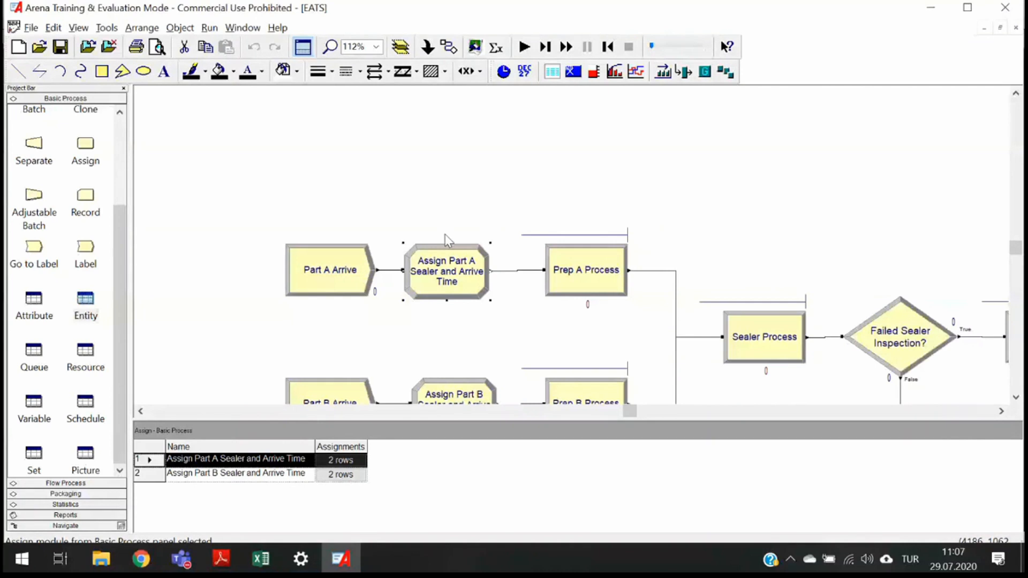
scroll(447, 241, down, 1)
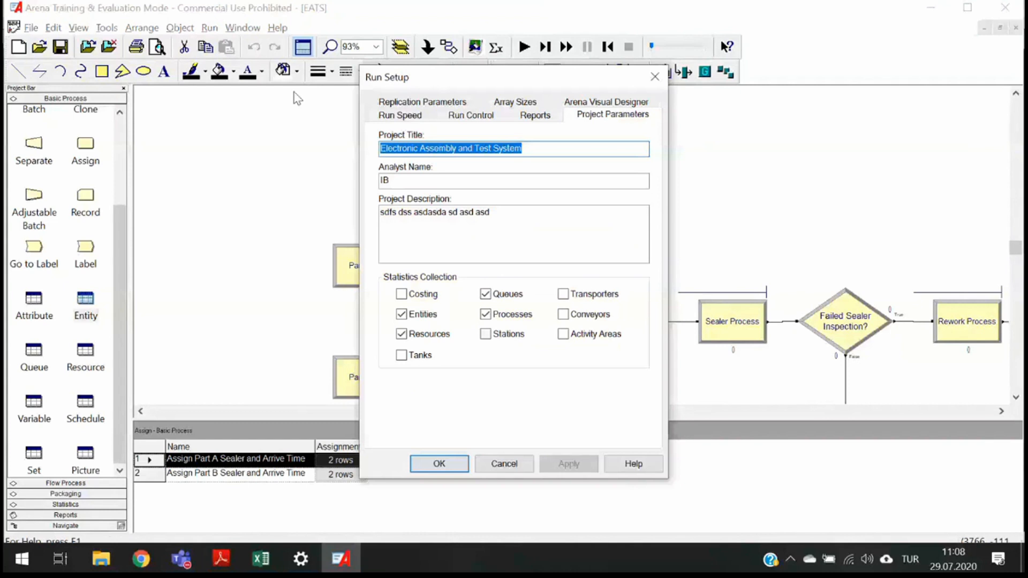
click(423, 101)
click(430, 466)
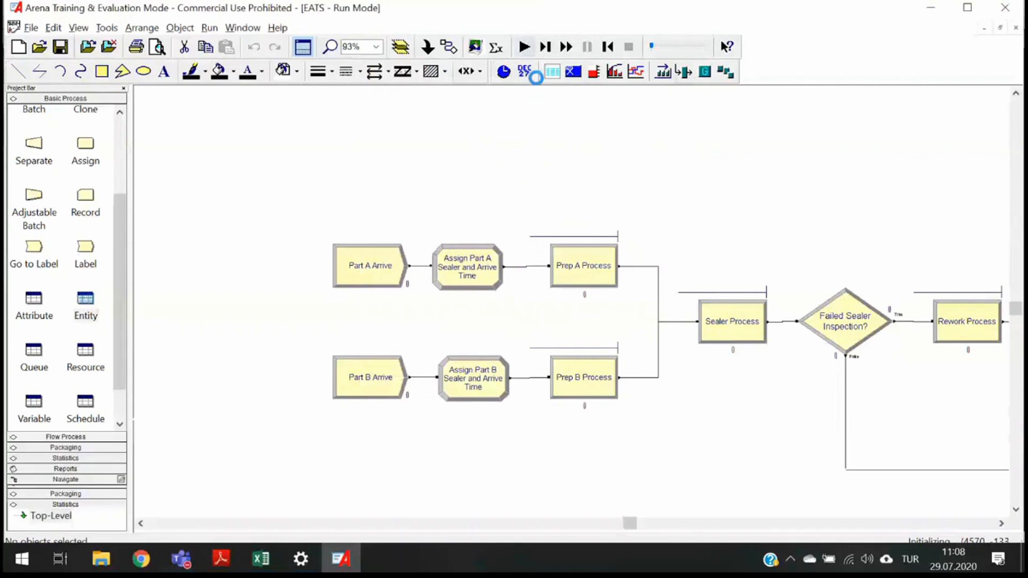
Run the simulation to completion at the maximum animation speed in a maximized window, and decline to view the results
scroll(553, 340, down, 3)
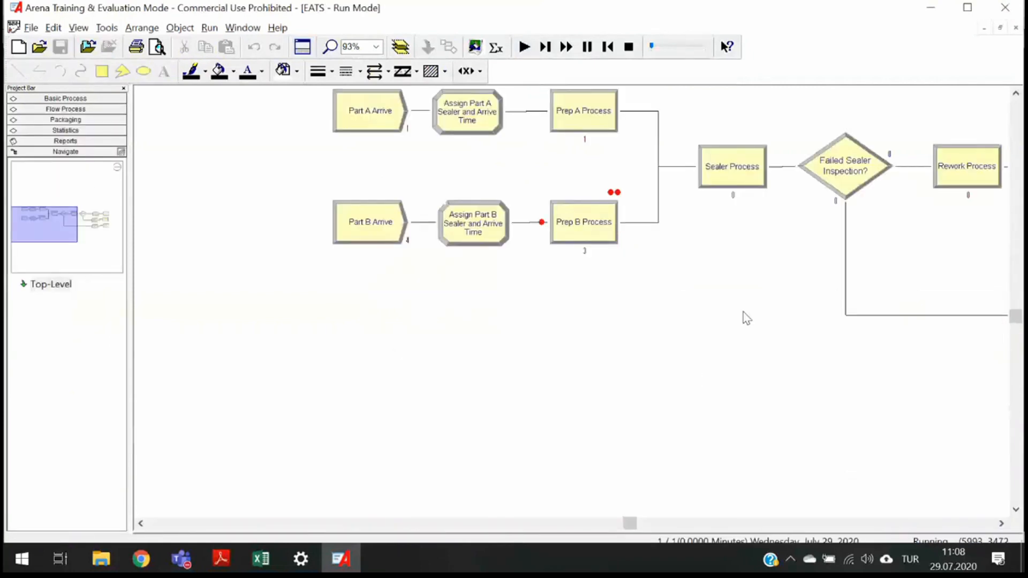
click(968, 9)
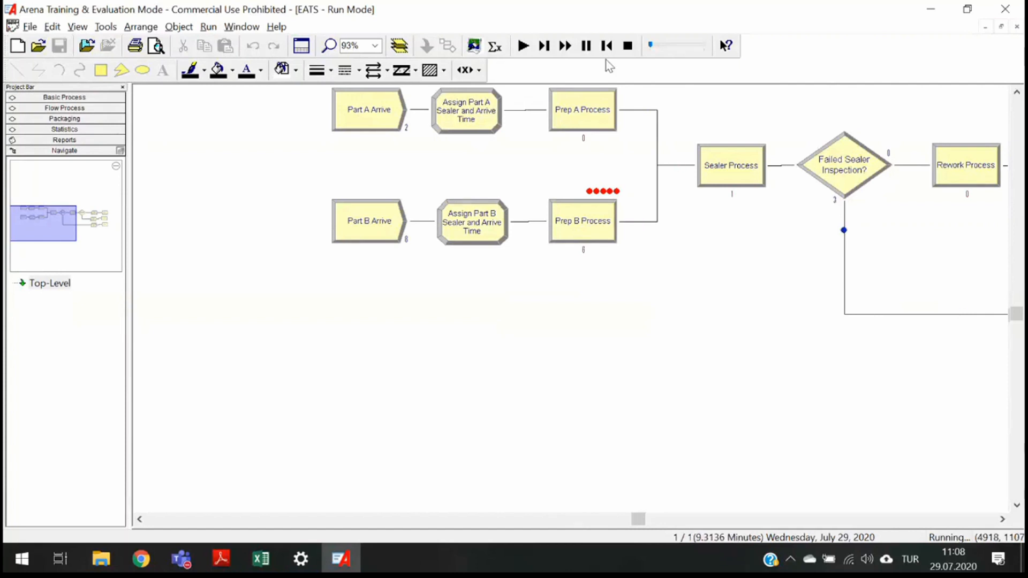
drag(653, 49, 712, 52)
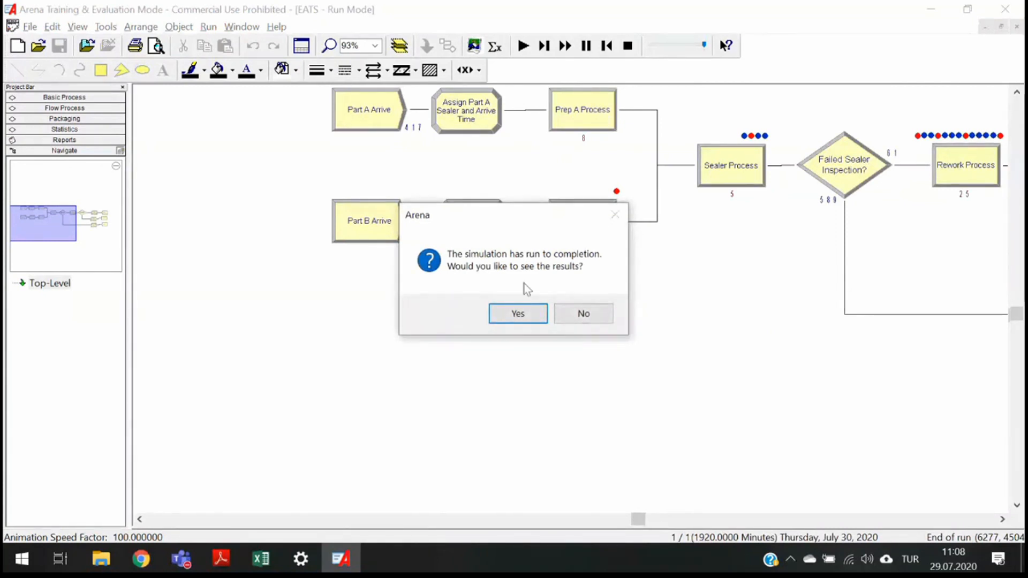
click(601, 321)
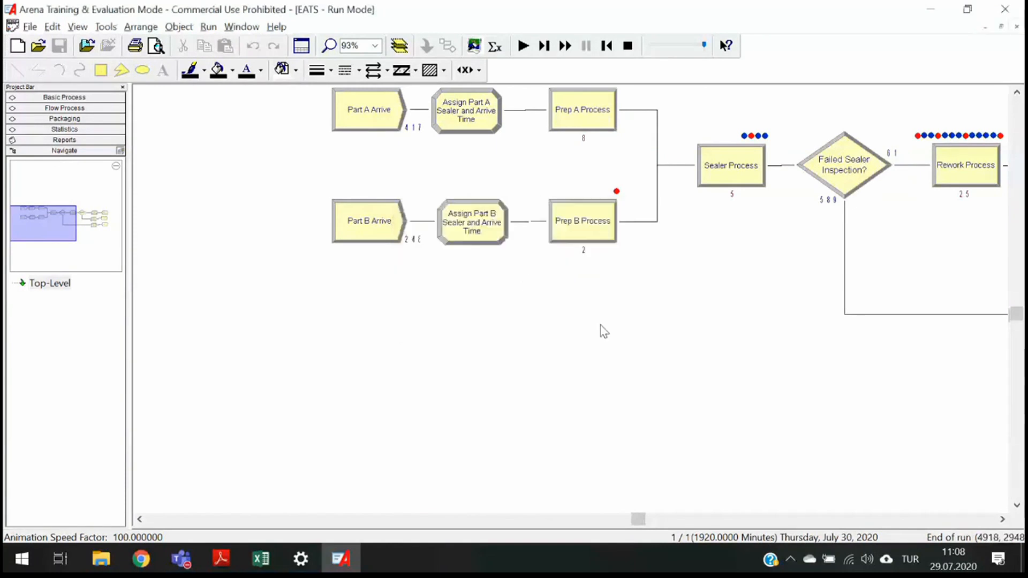
Examine the final entity counts at the Part A Arrive and Part B Arrive modules
scroll(631, 407, up, 3)
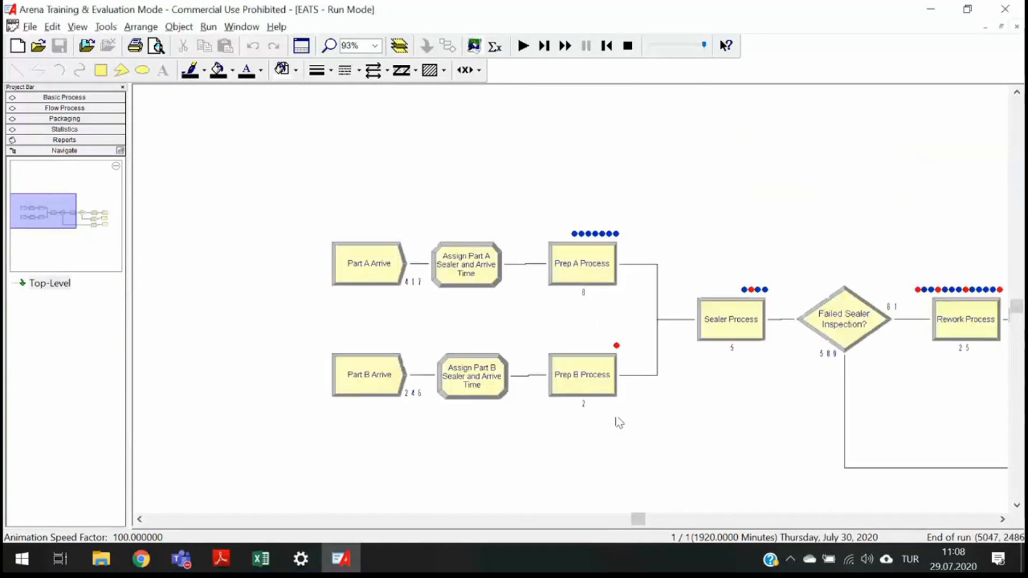
drag(637, 520, 646, 520)
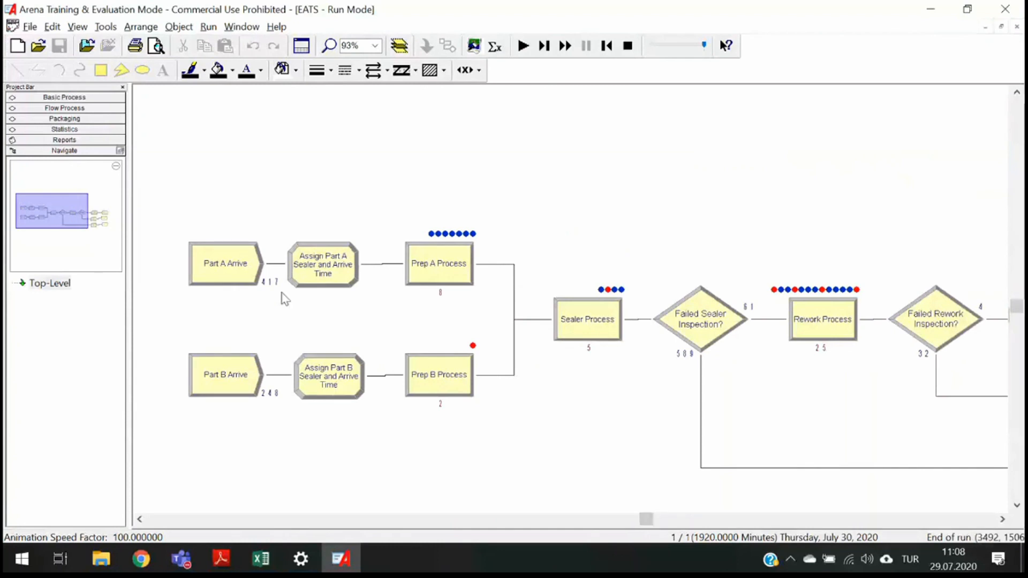
mouse_move(276, 286)
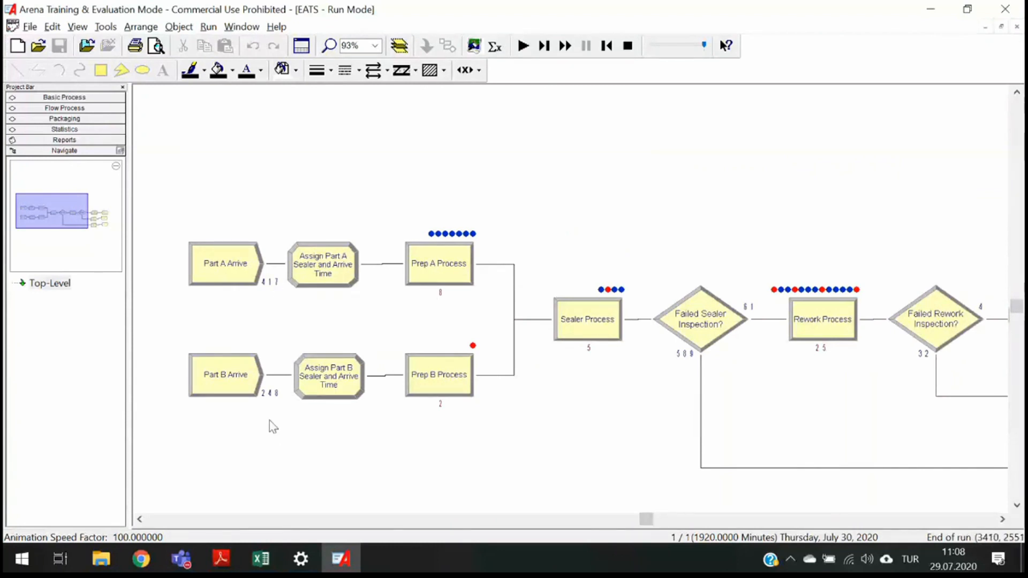
mouse_move(269, 400)
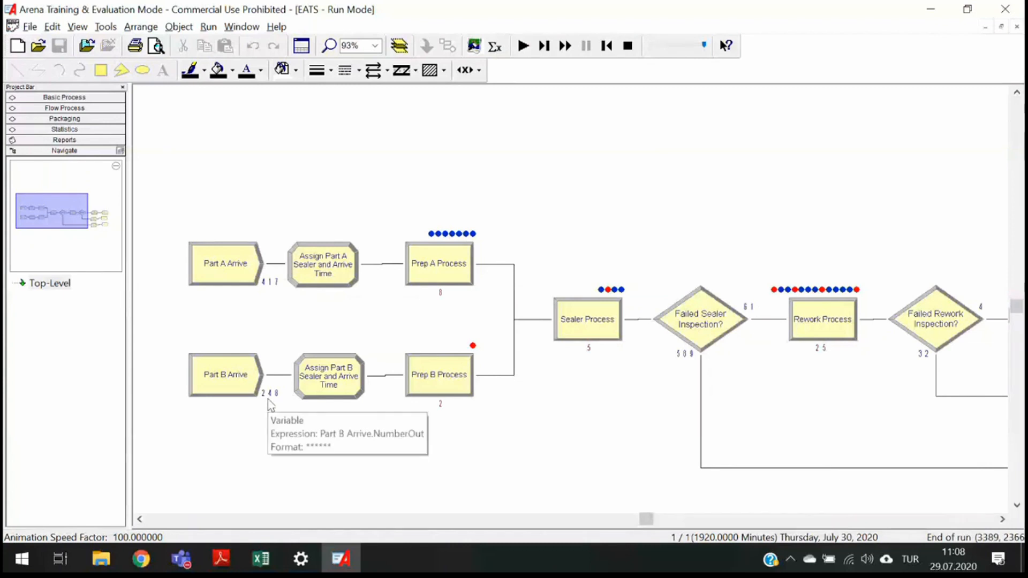
Examine the final counts at the Scrapped, Salvaged and Shipped exits and around the Failed Rework Inspection
drag(646, 520, 691, 520)
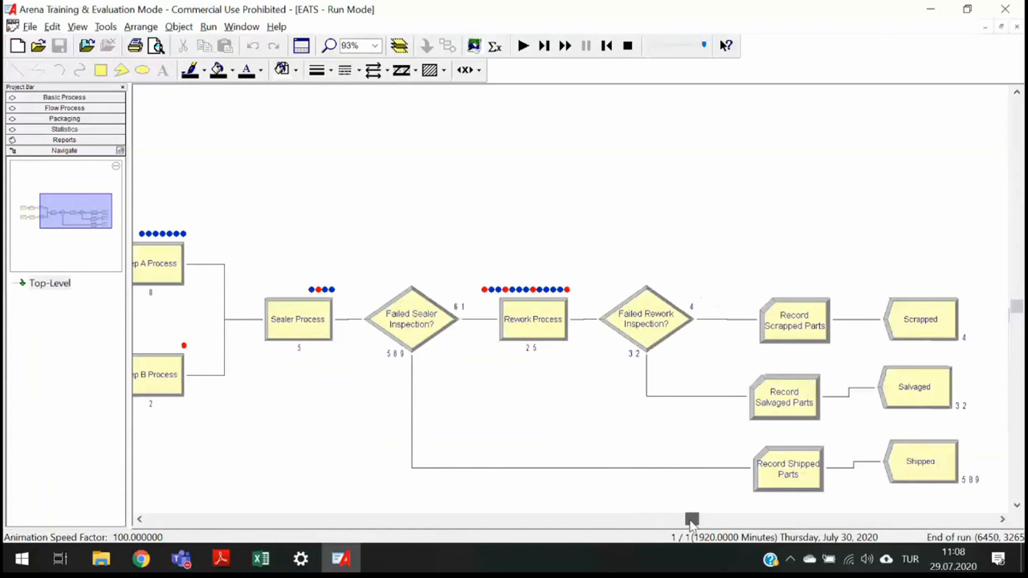
drag(980, 353, 763, 198)
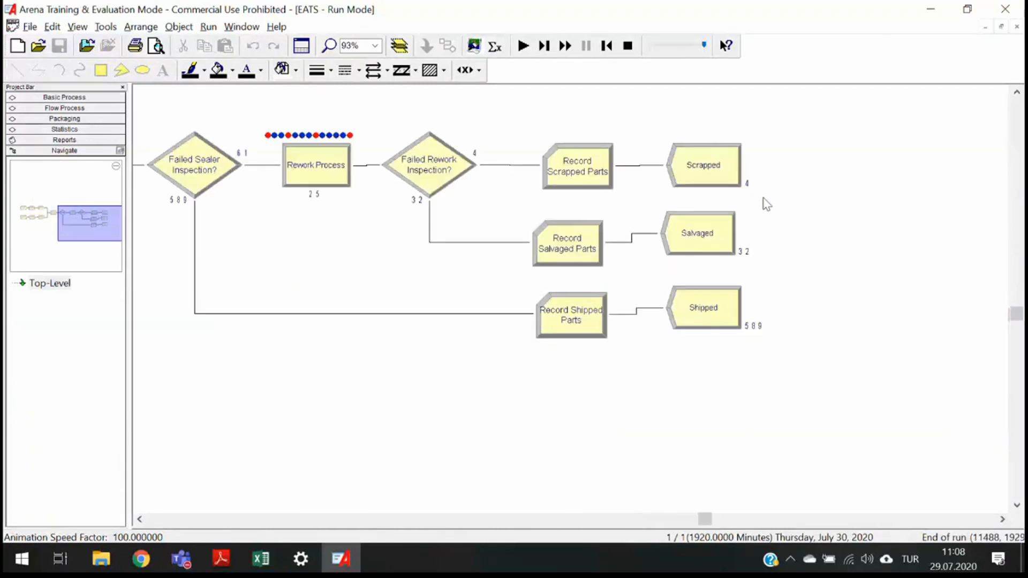
mouse_move(764, 326)
drag(704, 518, 691, 519)
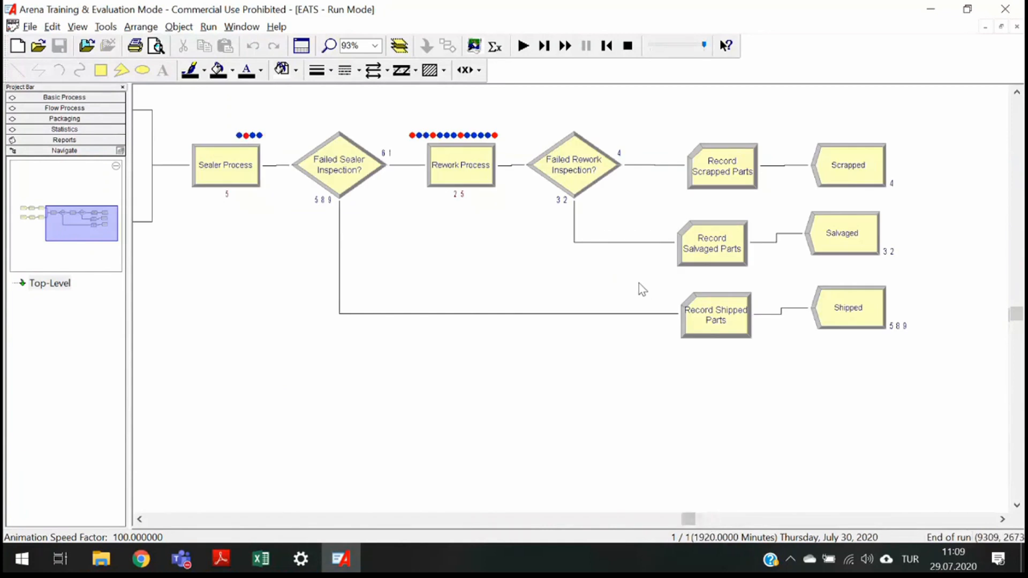
scroll(616, 200, up, 3)
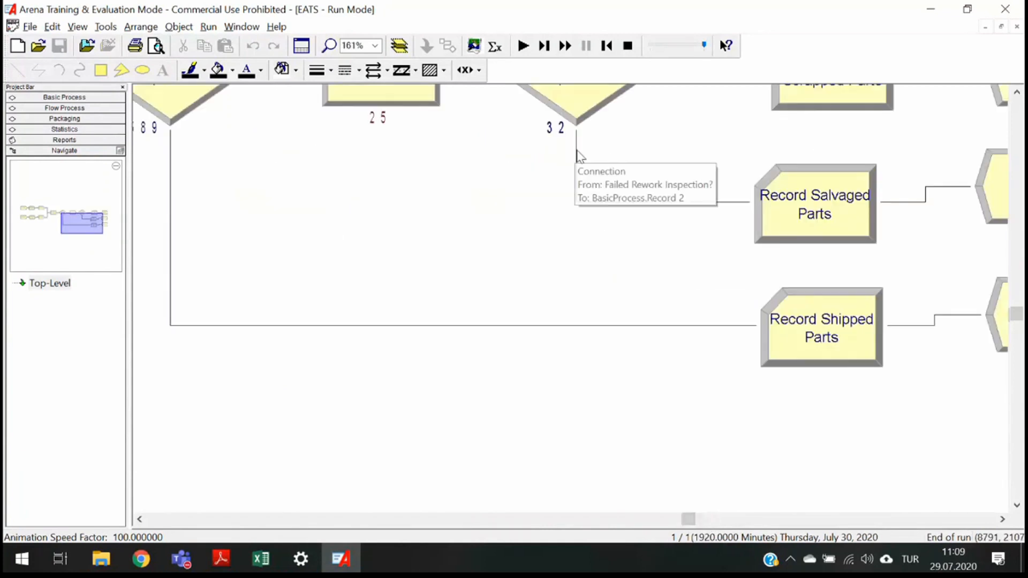
Examine the final counts and waiting queues from the Rework Process and Failed Rework Inspection back to the Prep A and Prep B processes
scroll(577, 155, up, 5)
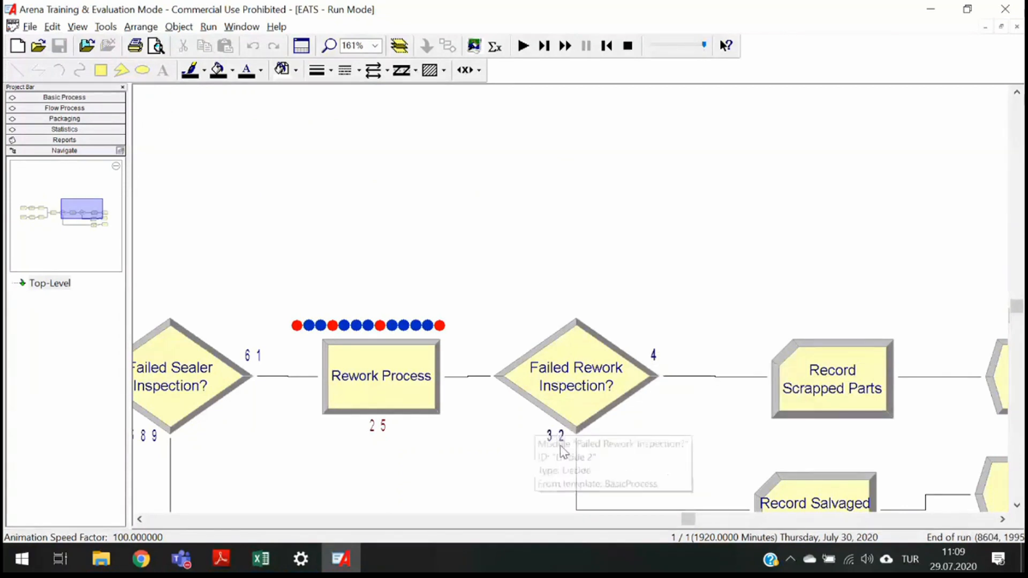
drag(688, 520, 665, 520)
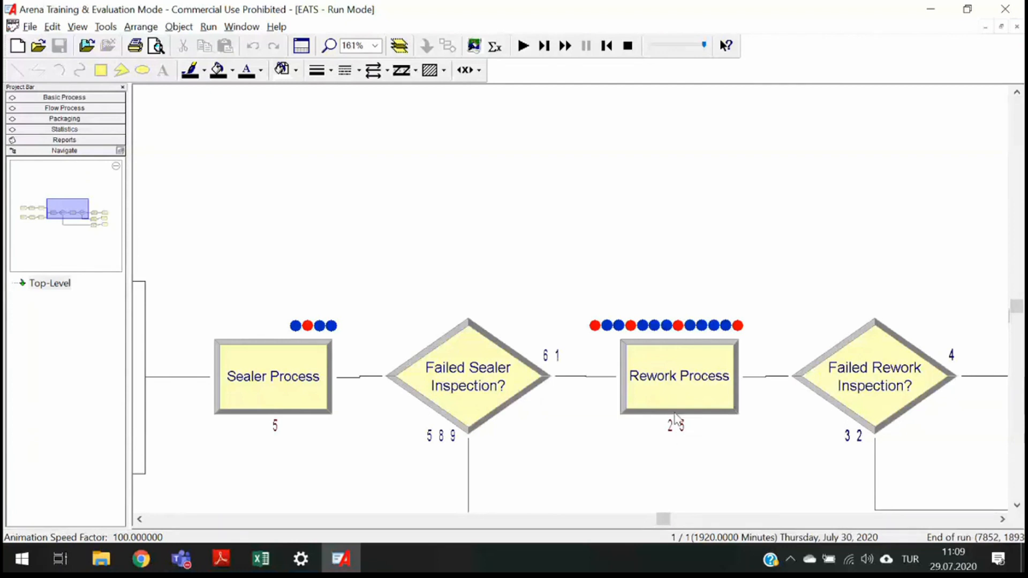
drag(664, 519, 681, 520)
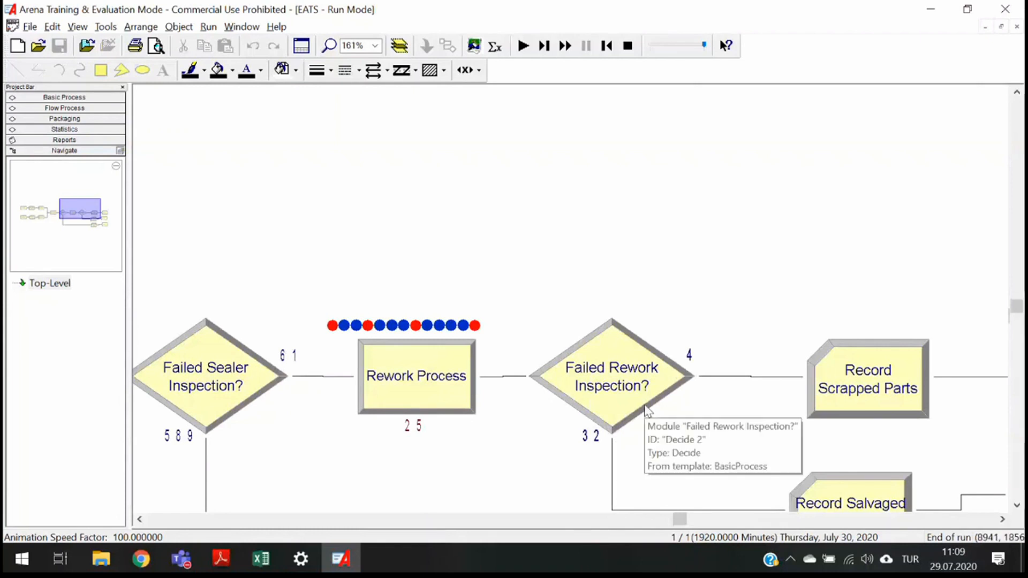
scroll(648, 411, down, 3)
drag(680, 519, 622, 521)
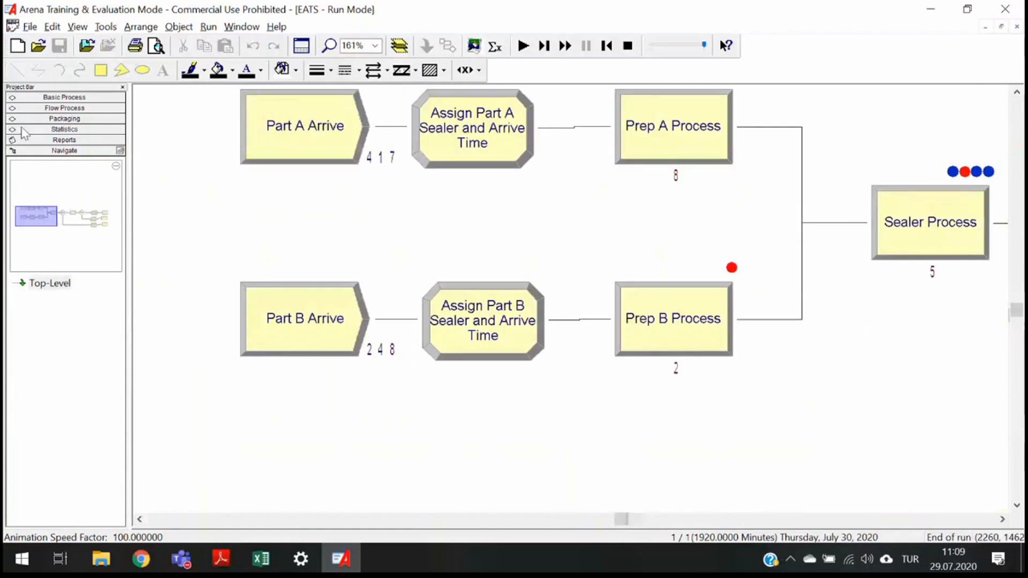
Open the Category Overview report and find the resource utilization requirement in the Simulation with Arena textbook PDF
click(60, 141)
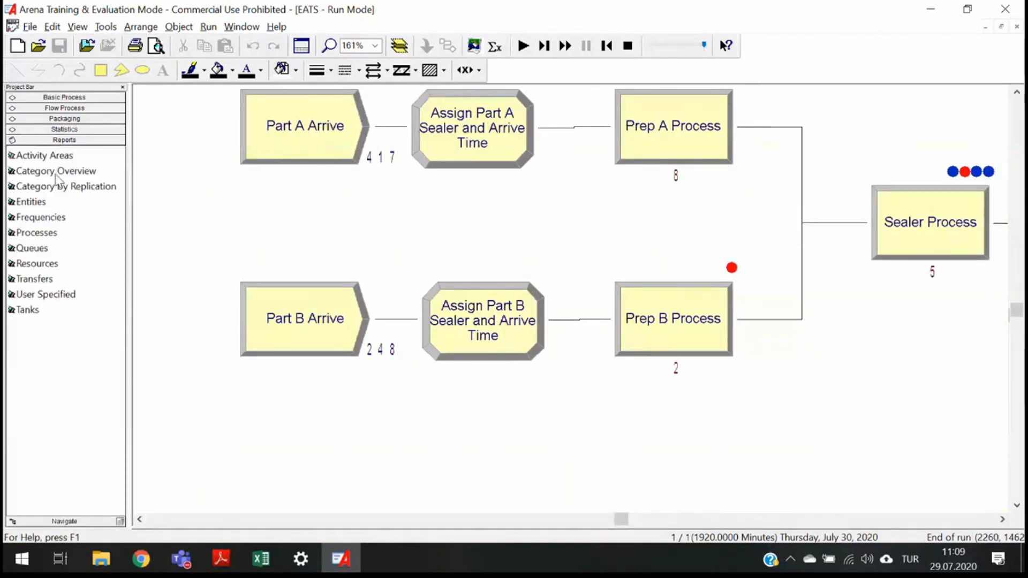
click(80, 171)
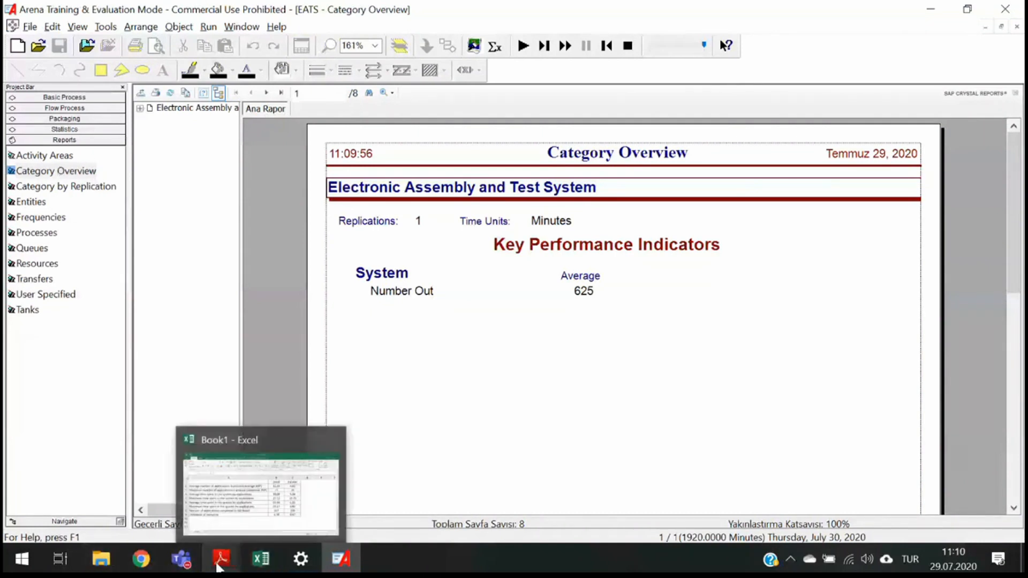
mouse_move(222, 559)
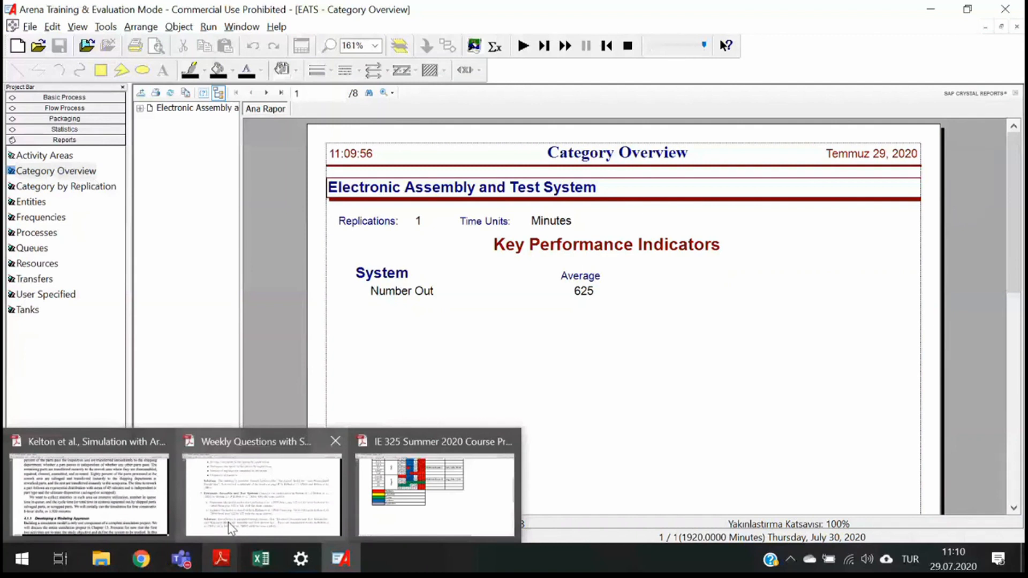
click(107, 498)
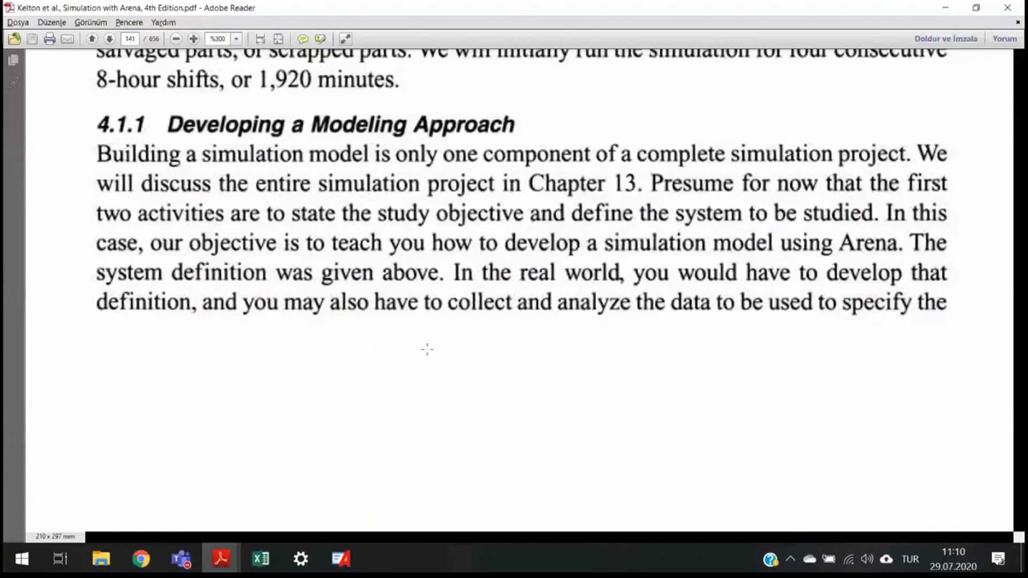
scroll(427, 349, up, 4)
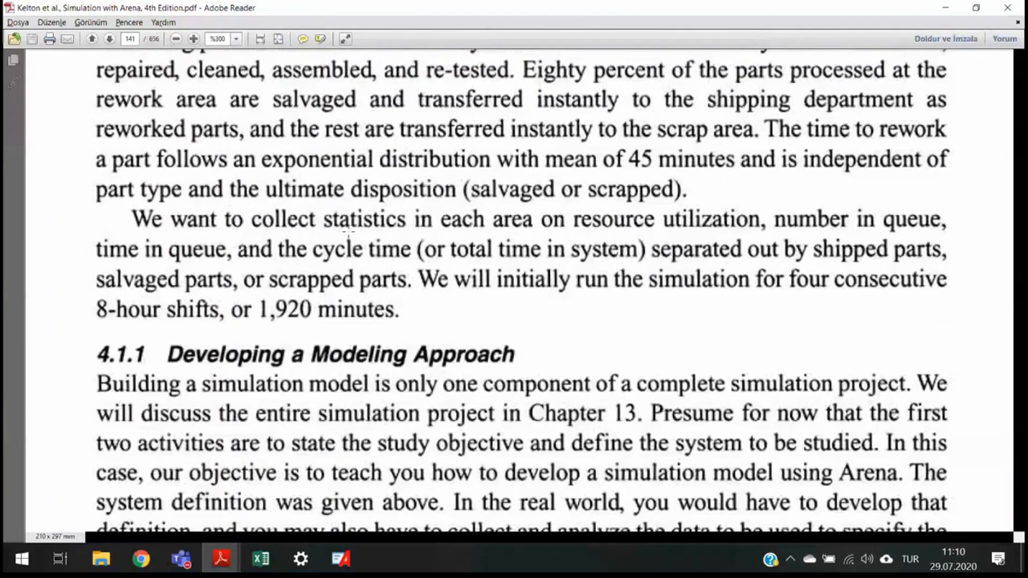
drag(561, 202, 777, 239)
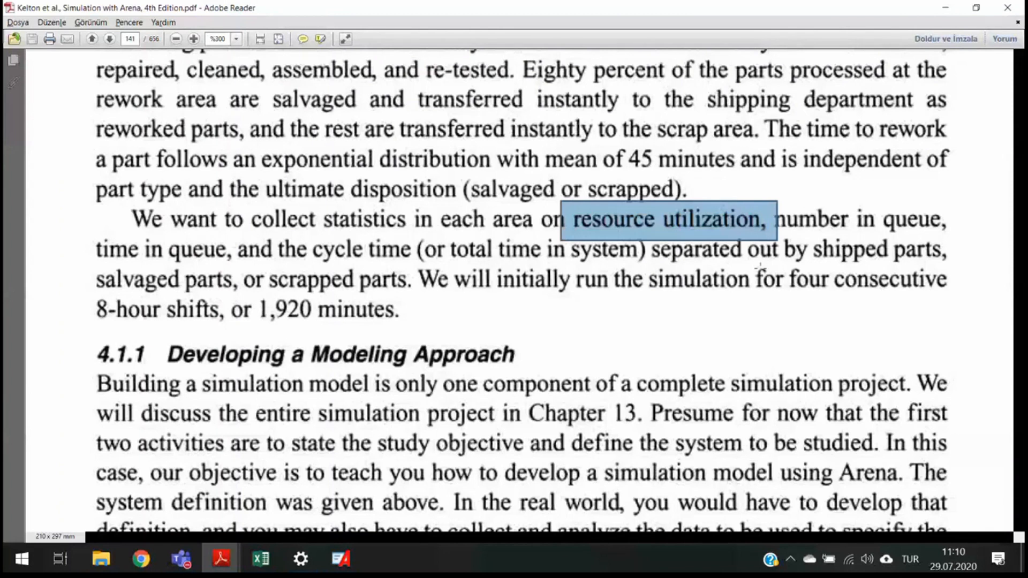
Return to Arena and examine the Resource usage tables of the Category Overview report for Prep A, Prep B, Rework and Sealer
key(alt+Tab)
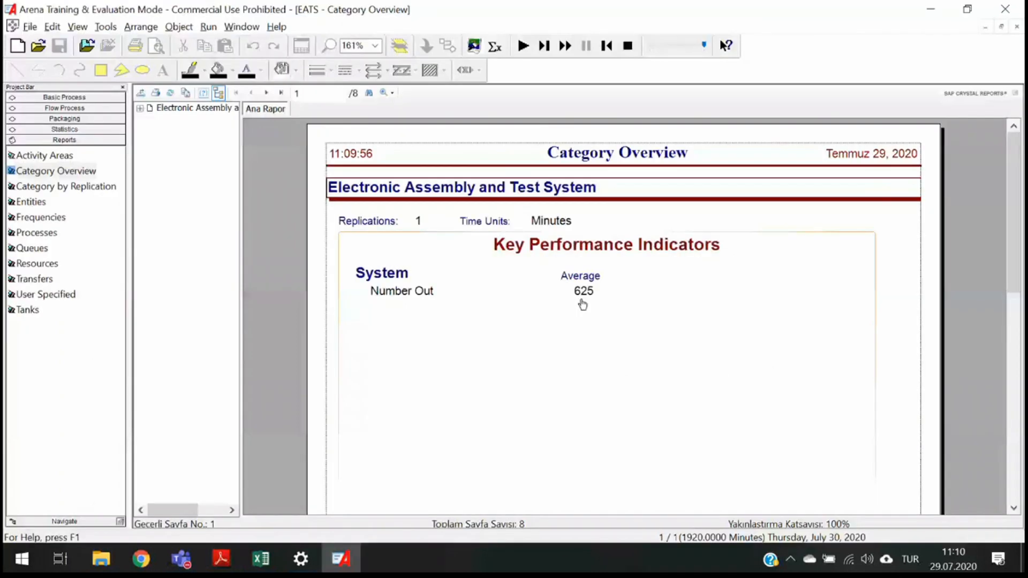
click(140, 109)
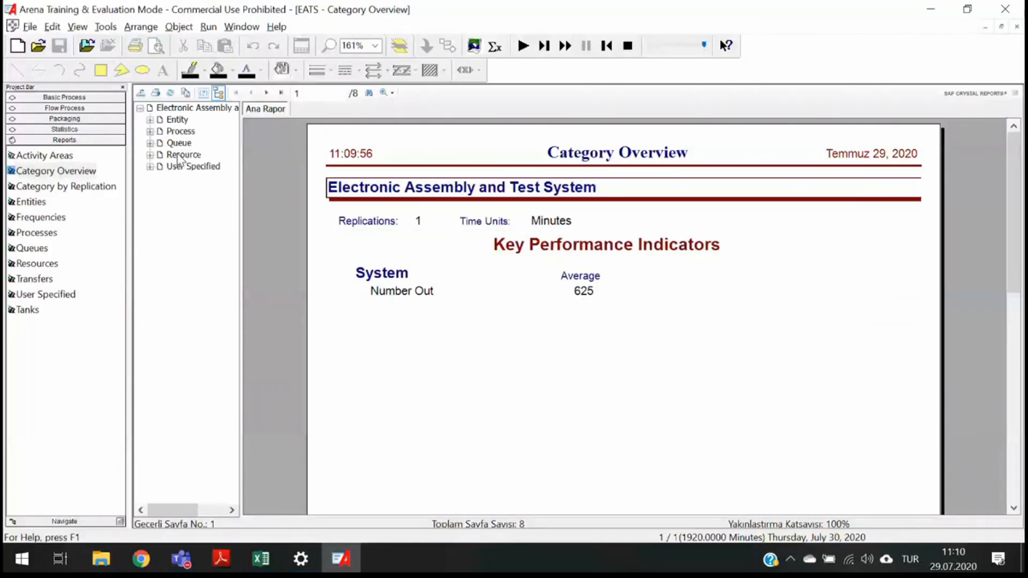
click(178, 155)
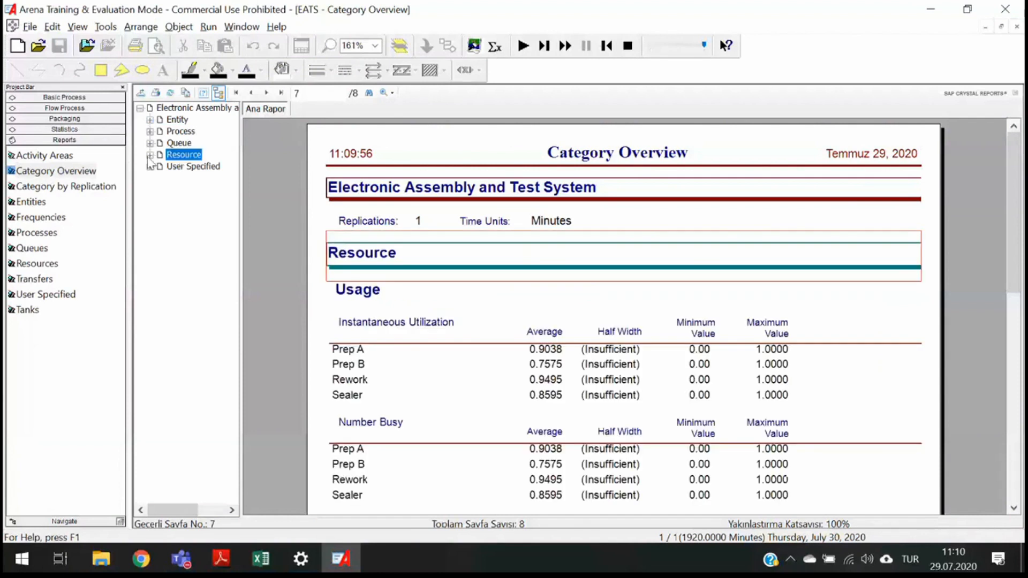
click(150, 155)
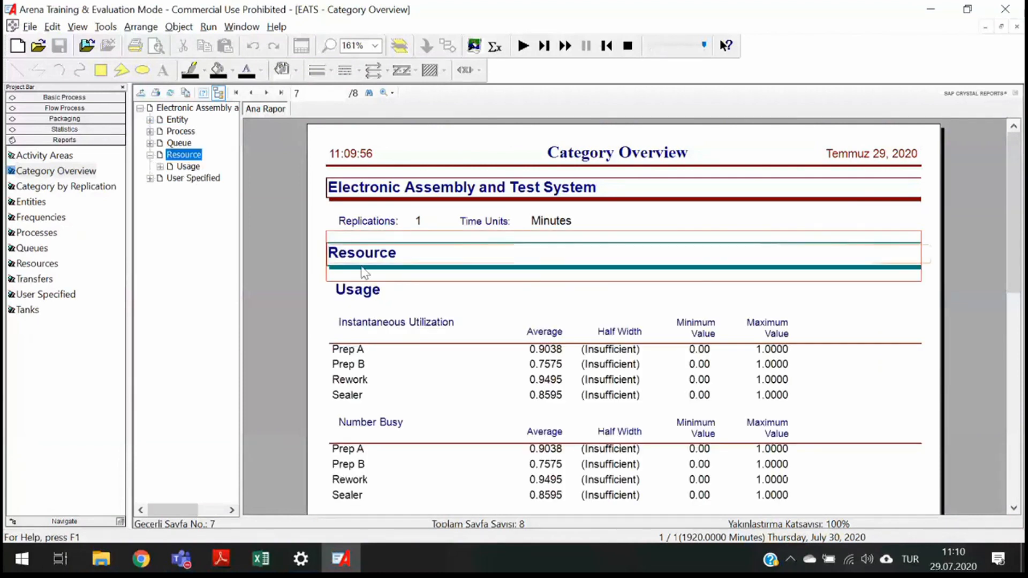
scroll(361, 271, down, 1)
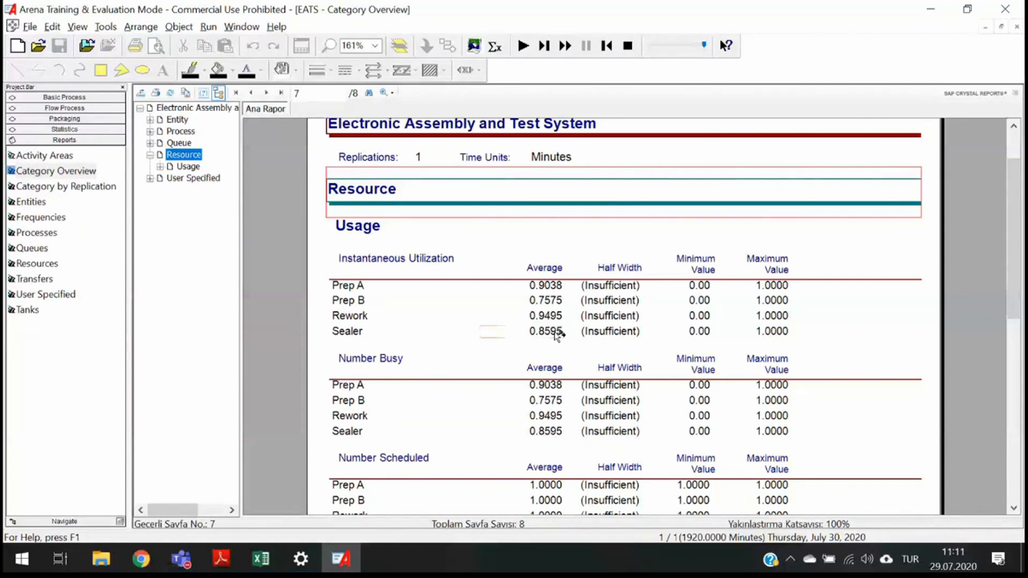
scroll(574, 451, down, 3)
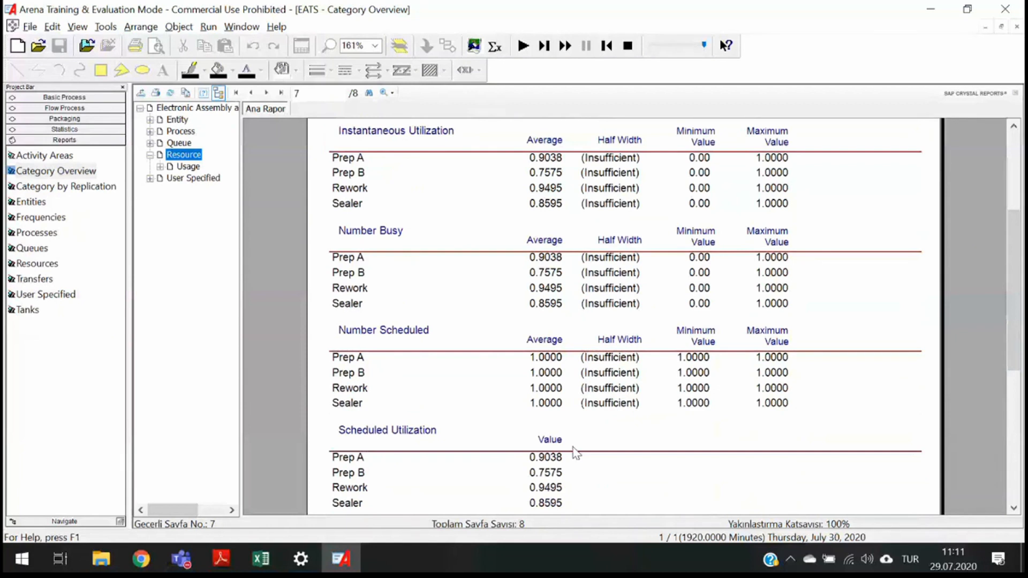
scroll(573, 450, down, 6)
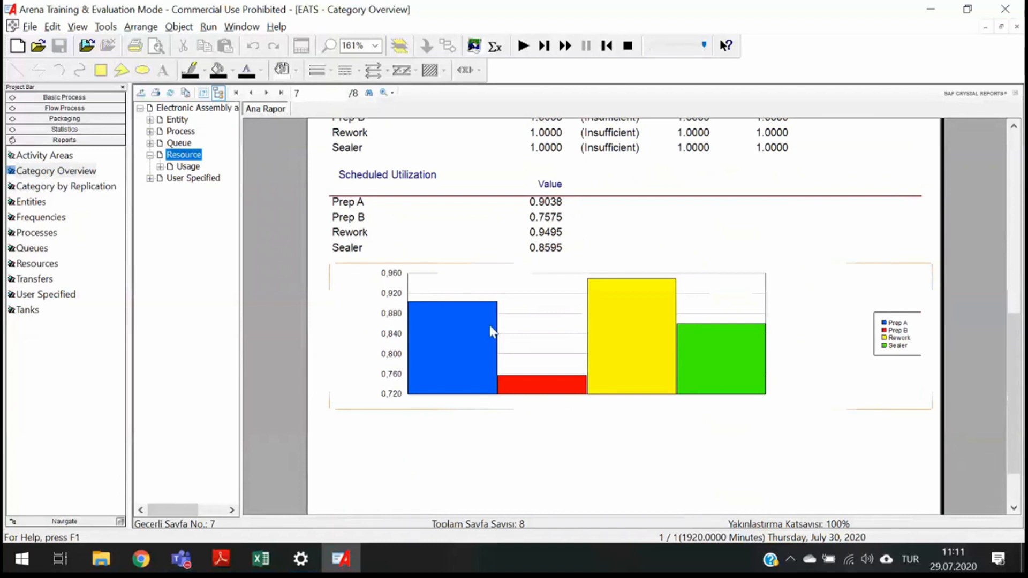
Enlarge the report to 150% and examine the Scheduled Utilization bar chart of the four resources
click(460, 354)
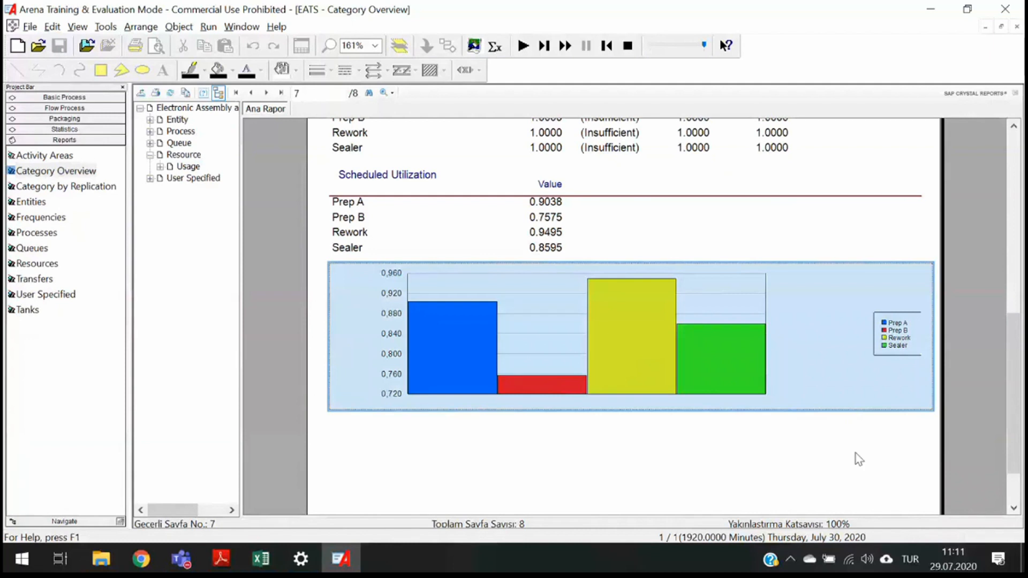
click(817, 433)
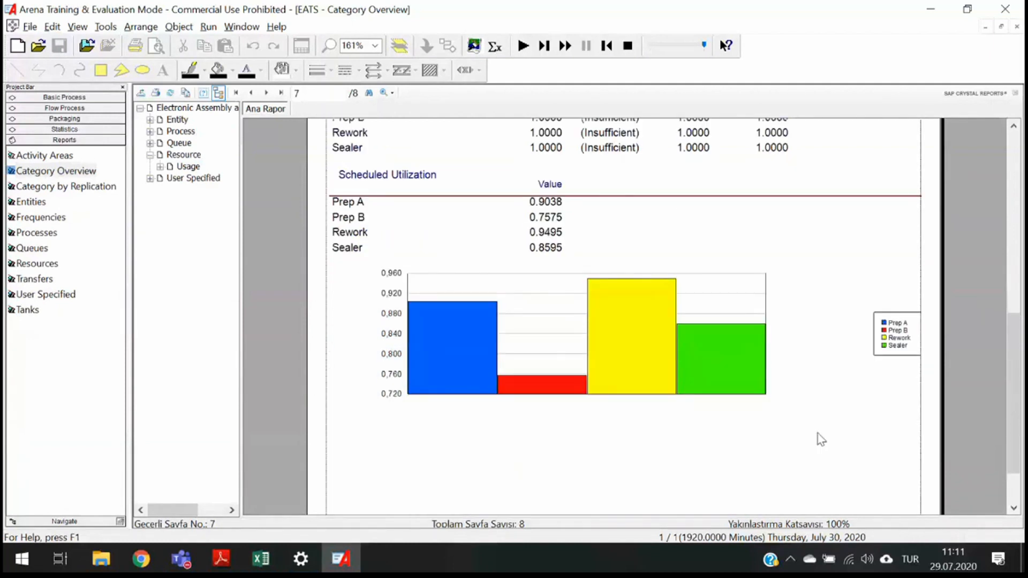
scroll(819, 436, down, 3)
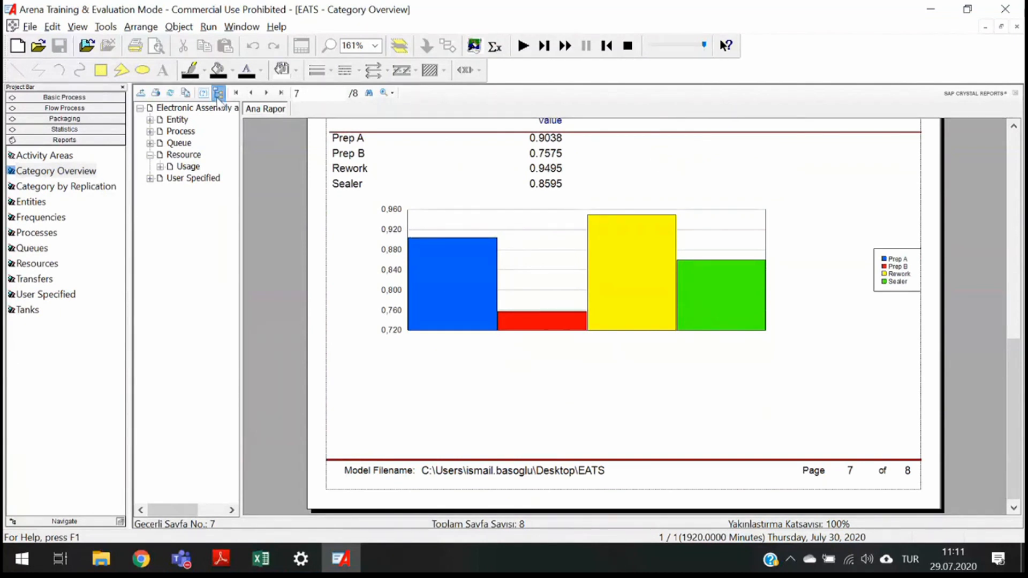
click(388, 93)
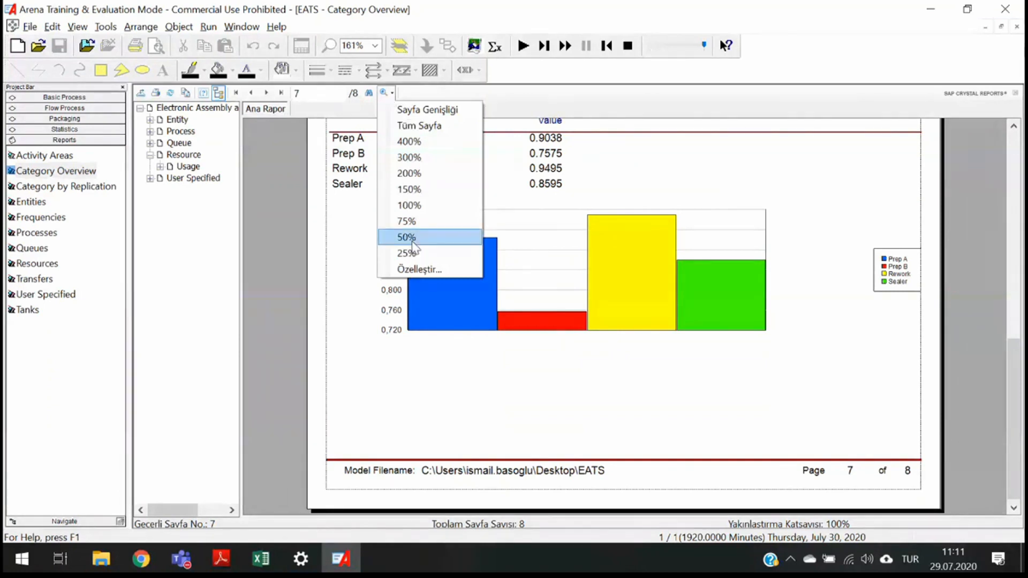
click(424, 190)
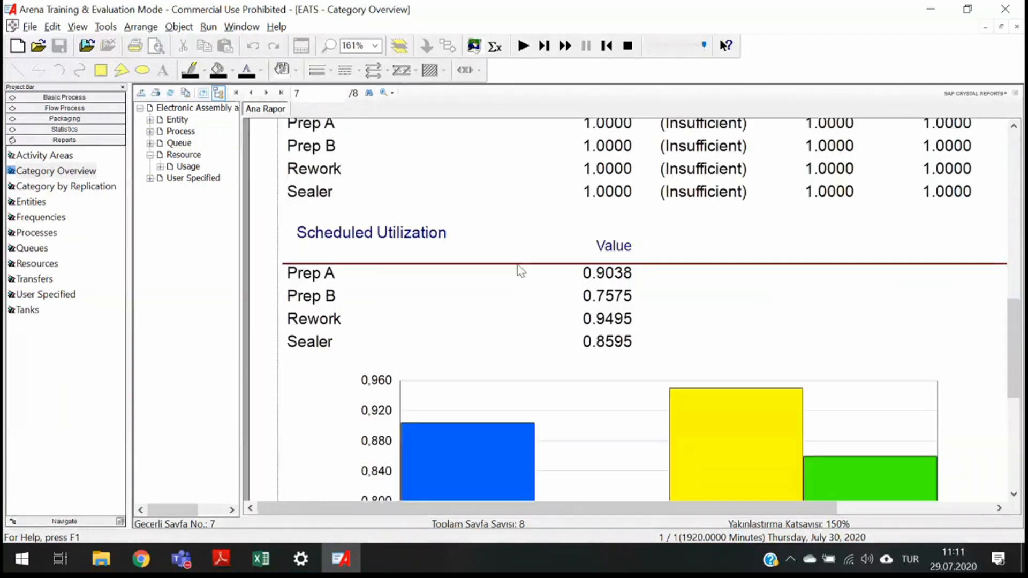
scroll(519, 268, down, 3)
drag(528, 509, 639, 521)
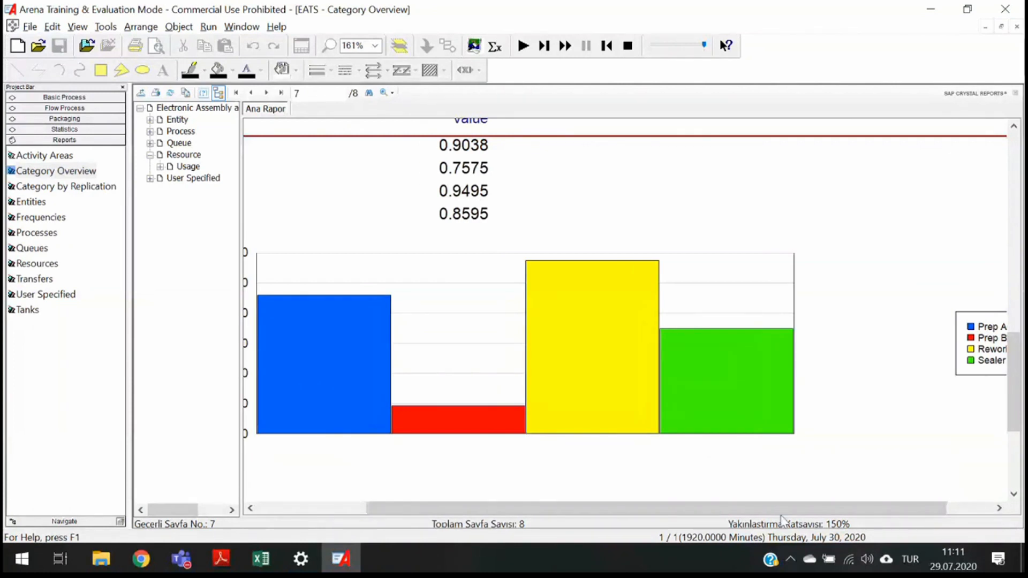
drag(782, 515, 709, 514)
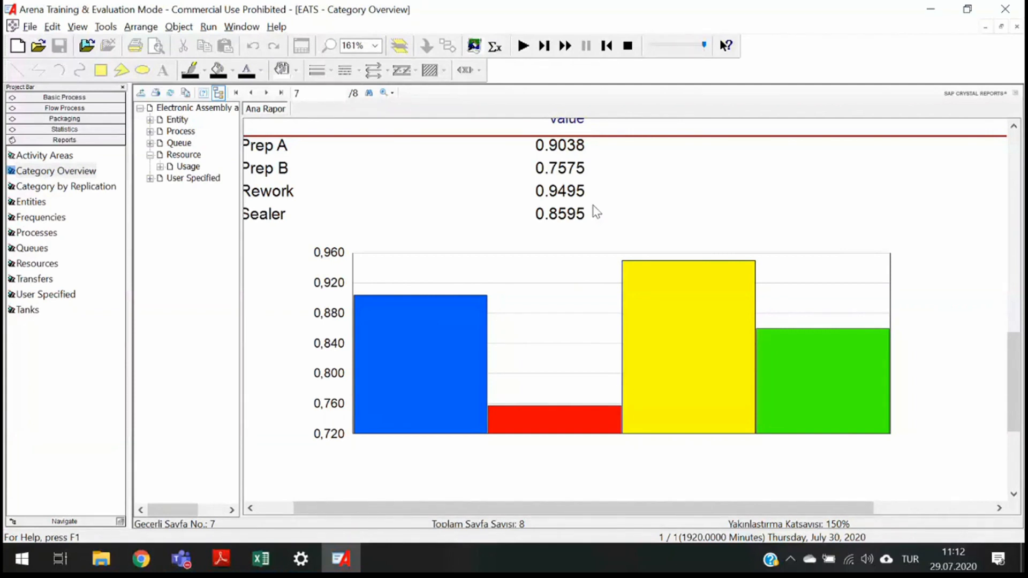
Check the number-in-queue requirement in the textbook PDF and examine the Waiting Time and Number Waiting tables in Arena's Queue section
key(alt+Tab)
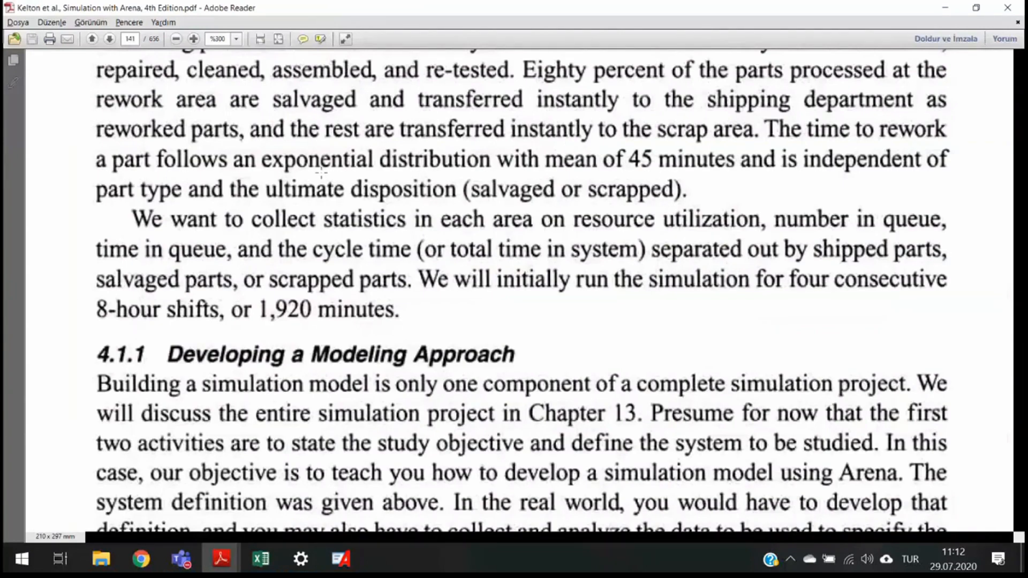
drag(763, 199, 967, 242)
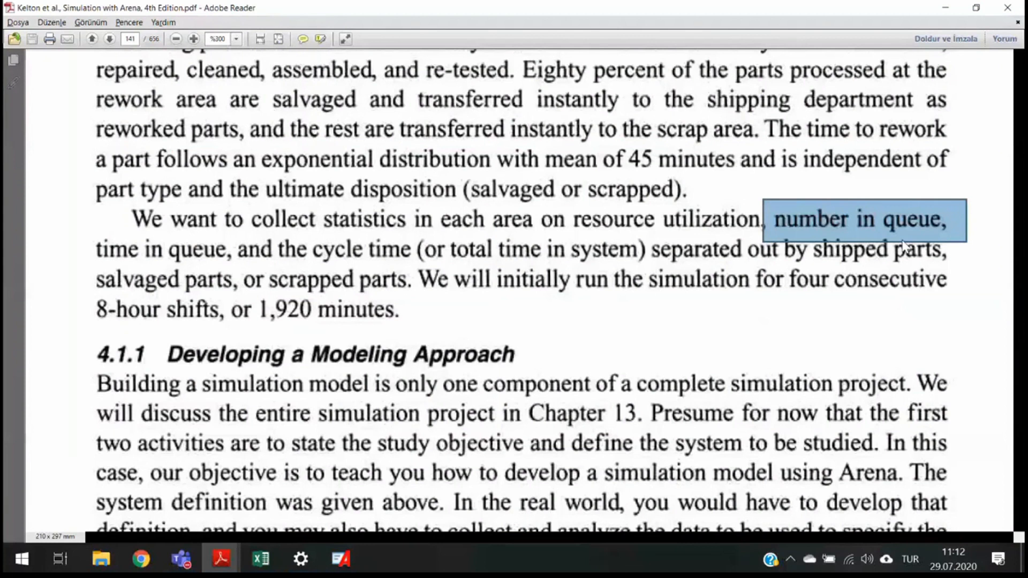
key(alt+Tab)
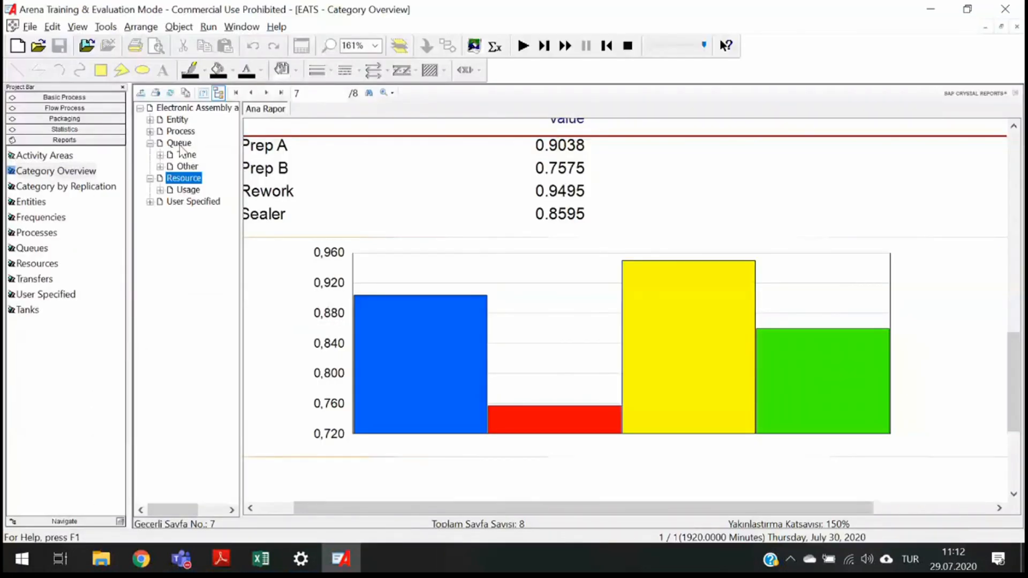
click(179, 144)
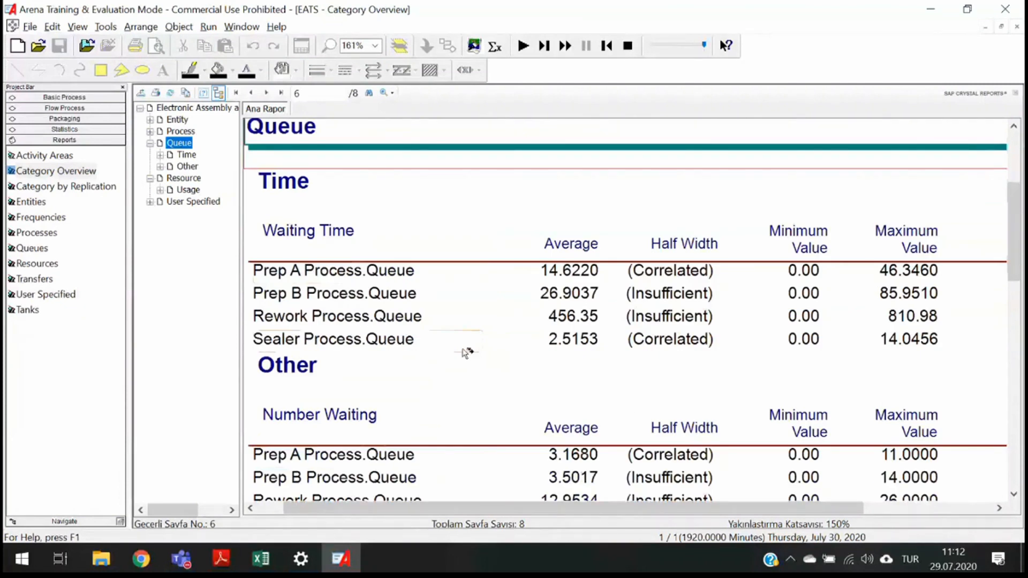
click(188, 166)
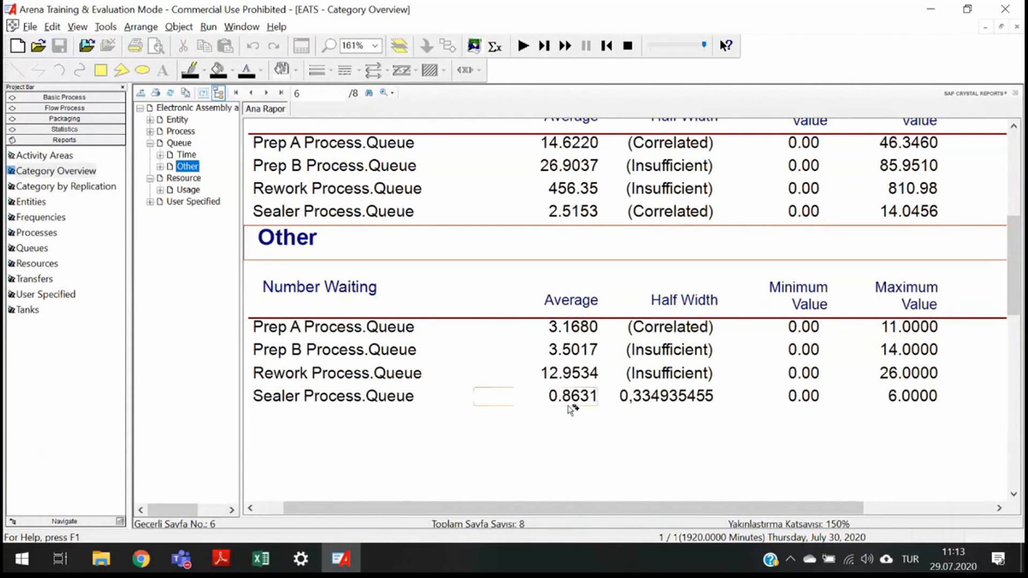
Close the report and view the model at 93% to examine the queues at the Prep, Sealer and Rework processes
key(alt+Tab)
click(1014, 26)
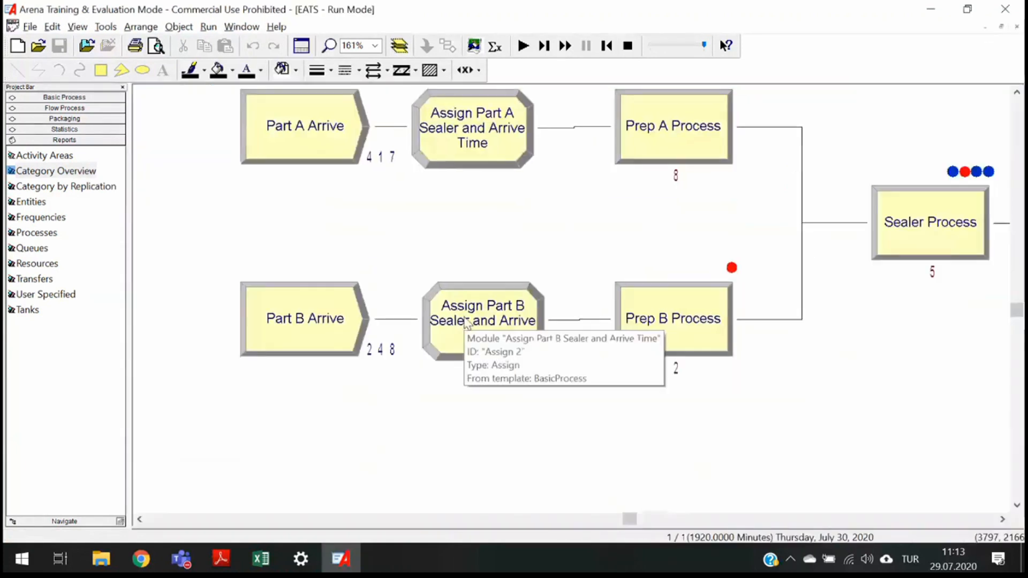
scroll(464, 317, down, 2)
drag(635, 519, 652, 520)
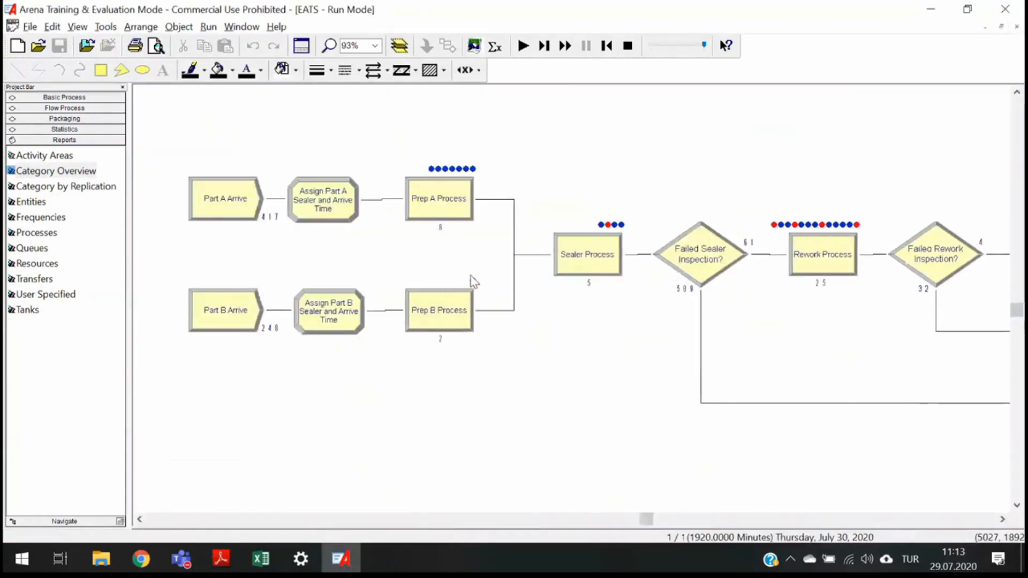
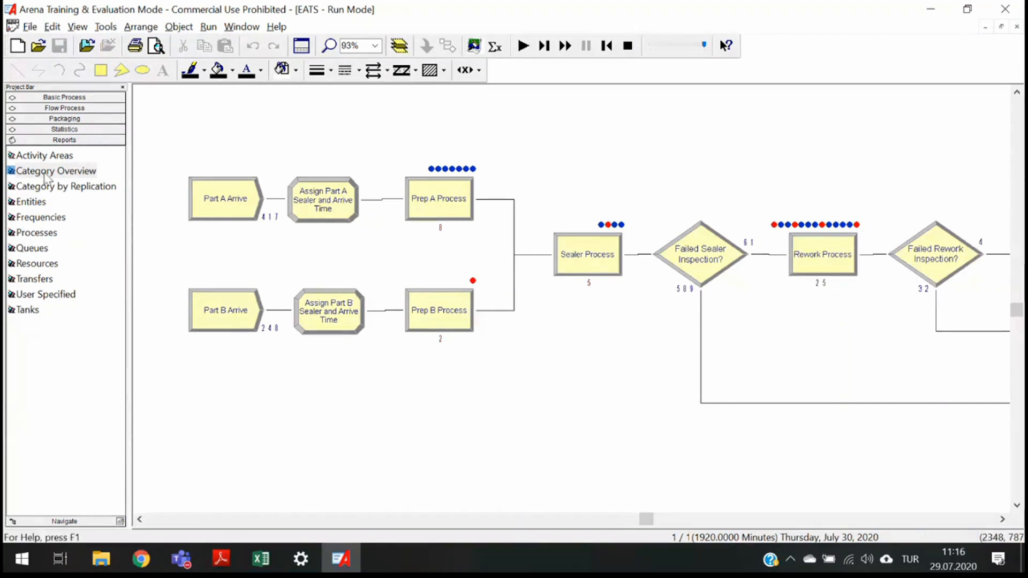
Reopen the Category Overview report, consult the textbook PDF for the required statistics and return to the report in Arena
click(45, 171)
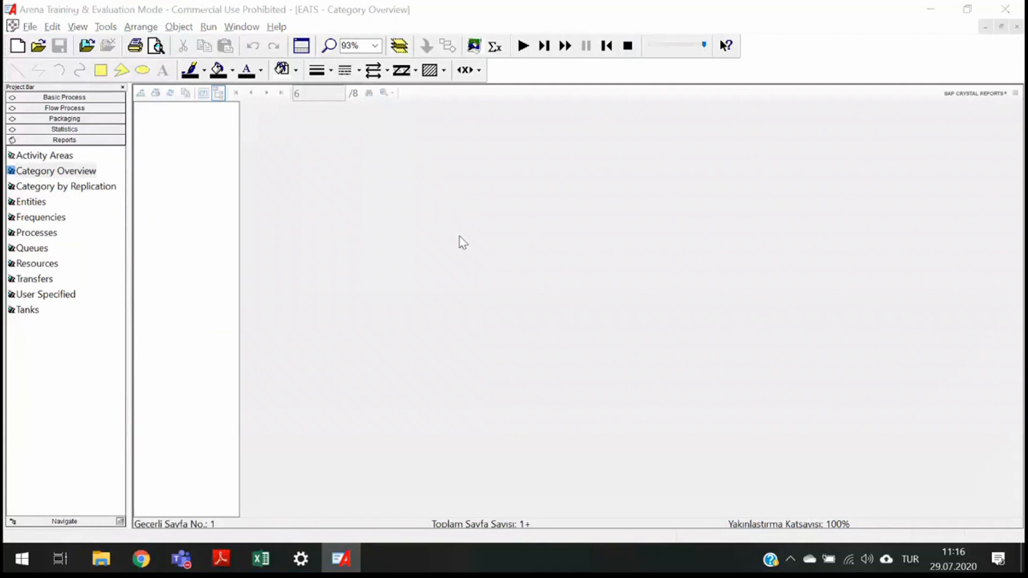
key(alt+Tab)
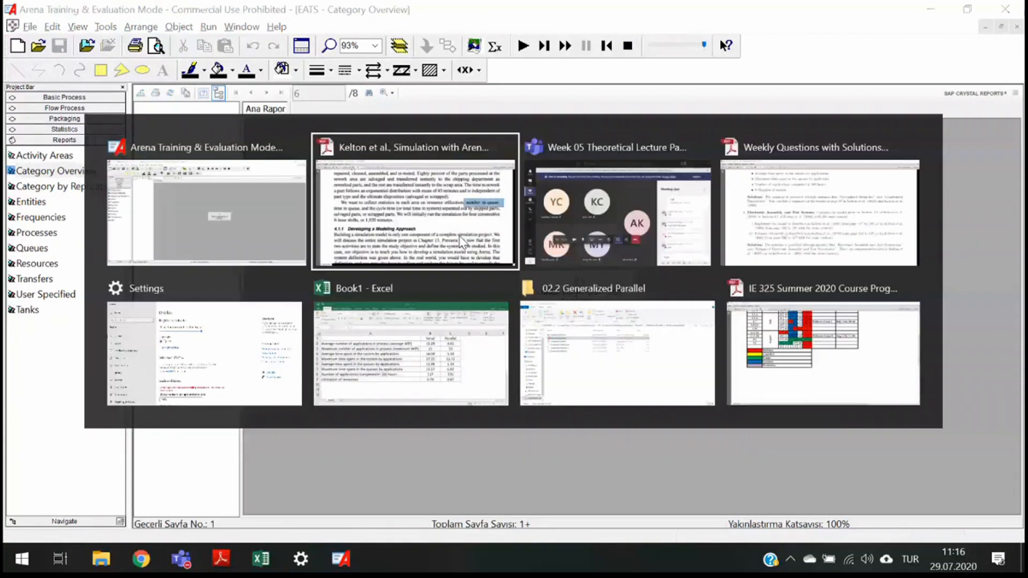
click(461, 240)
key(alt+Tab)
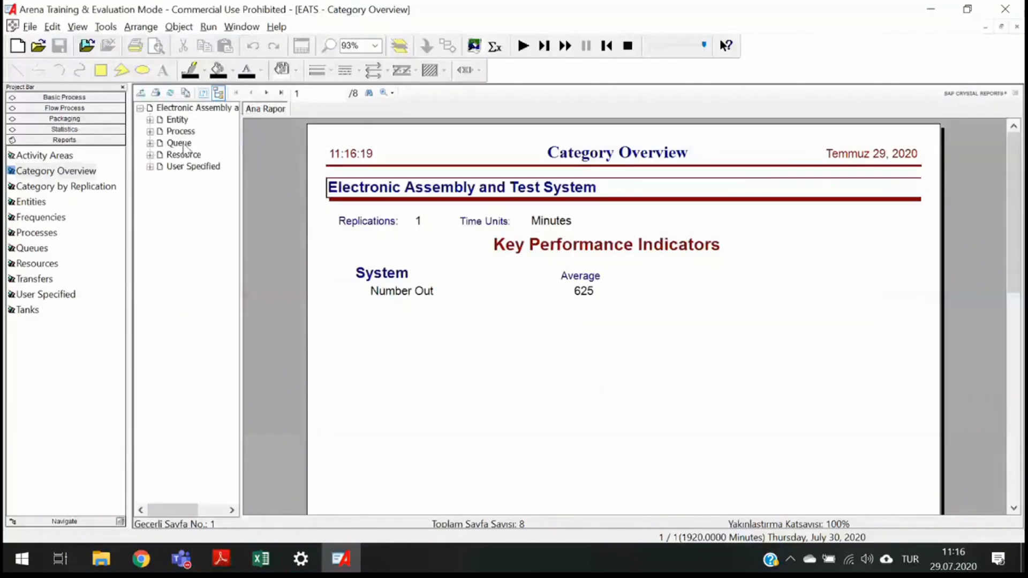
Check the time-in-queue requirement in the textbook PDF and examine the Waiting Time table in the Queue section of Arena's report
click(179, 143)
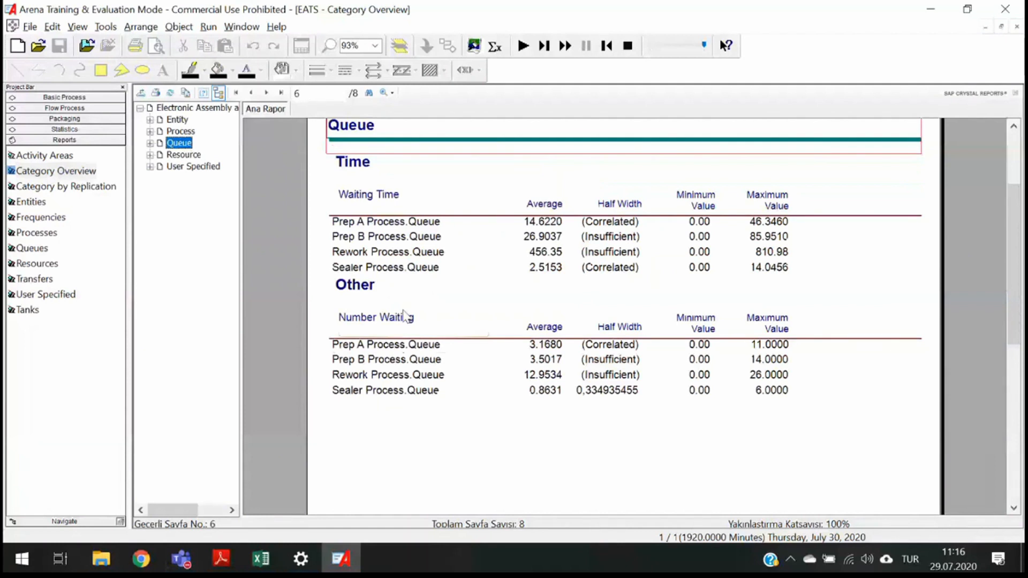
key(alt+Tab)
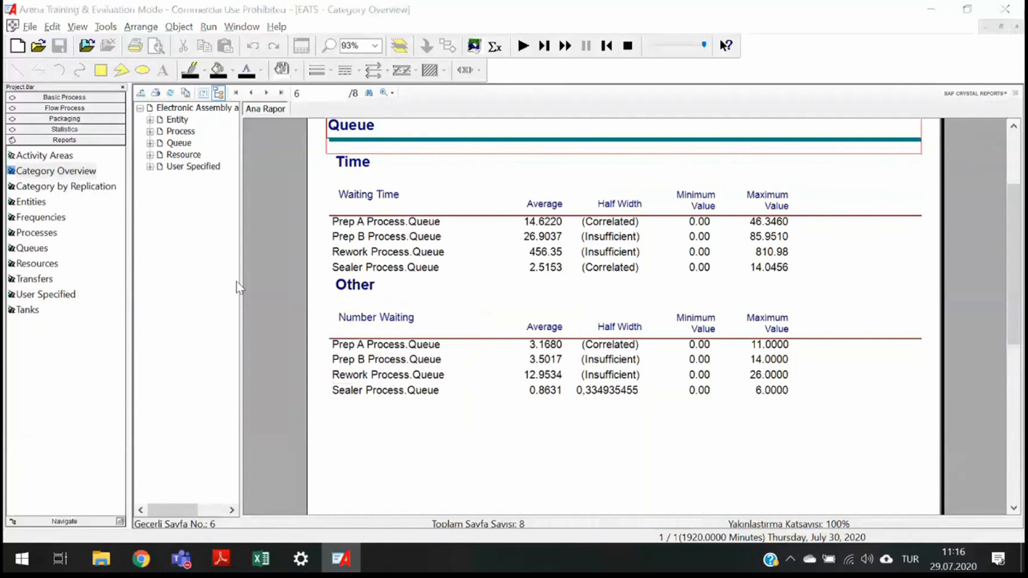
key(alt+Tab)
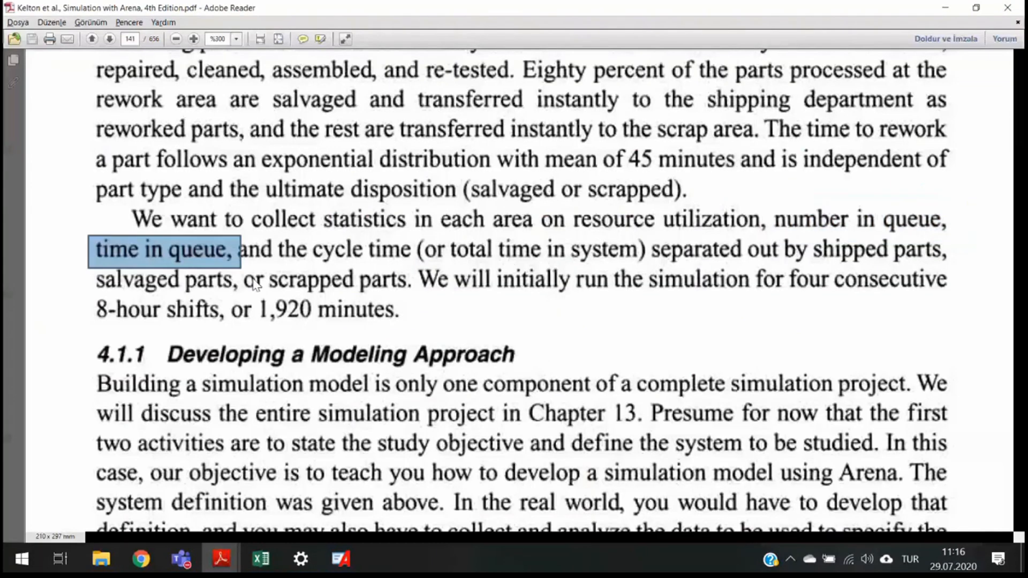
key(alt+Tab)
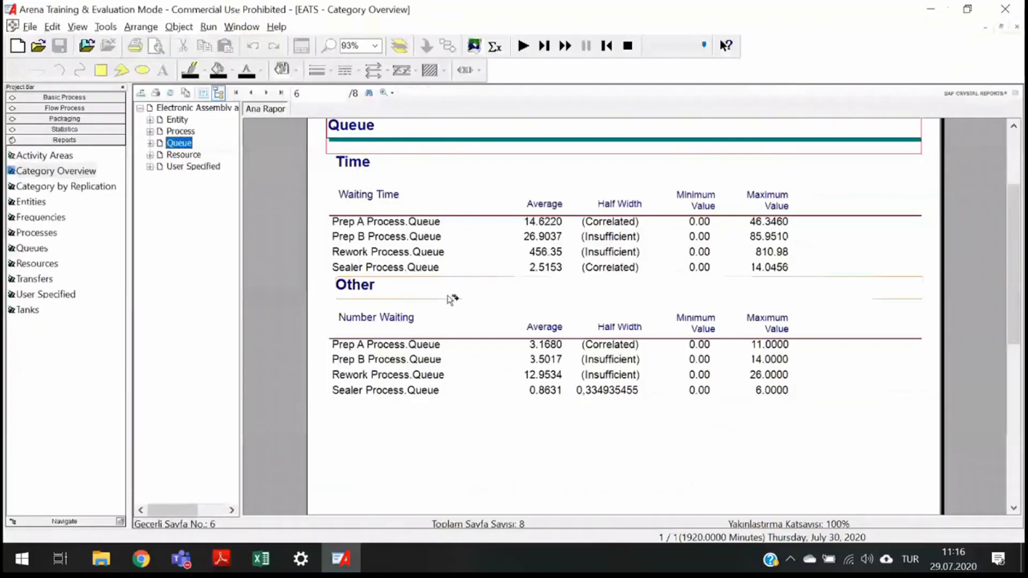
scroll(453, 299, up, 2)
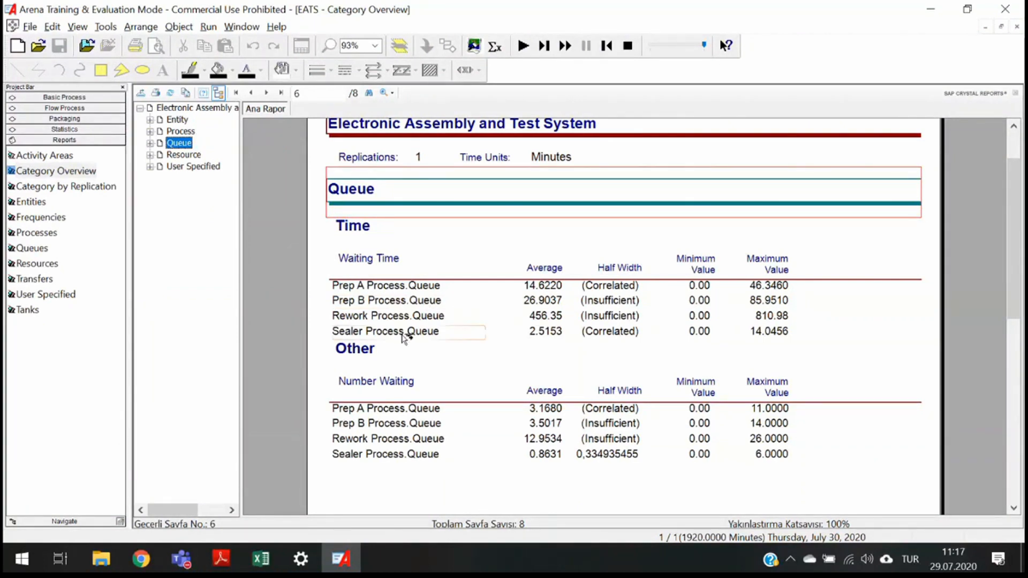
Consult the cycle-time requirement in the textbook PDF and examine the Total Time and Number In tables in Arena's Entity section
key(alt+Tab)
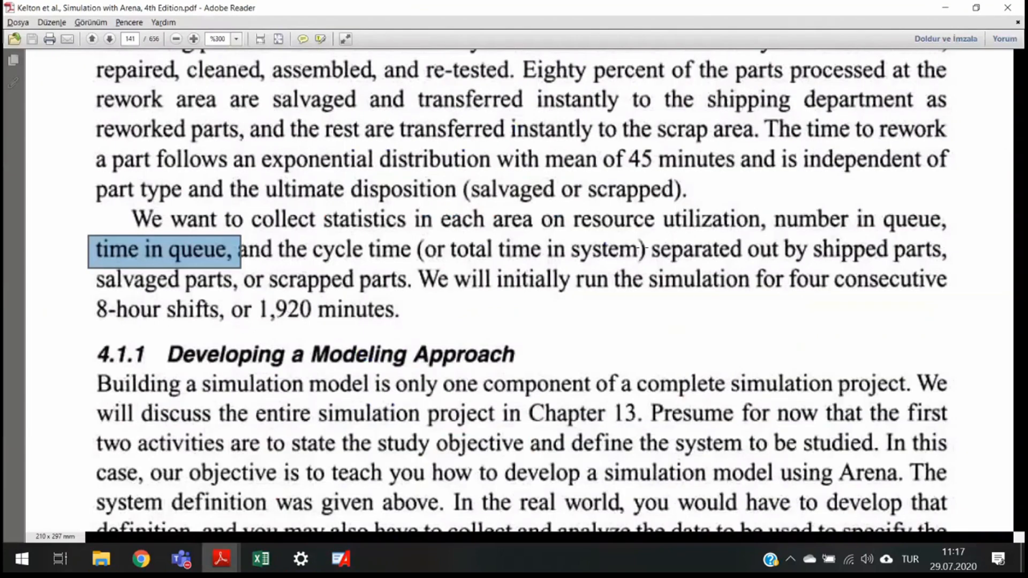
key(alt+Tab)
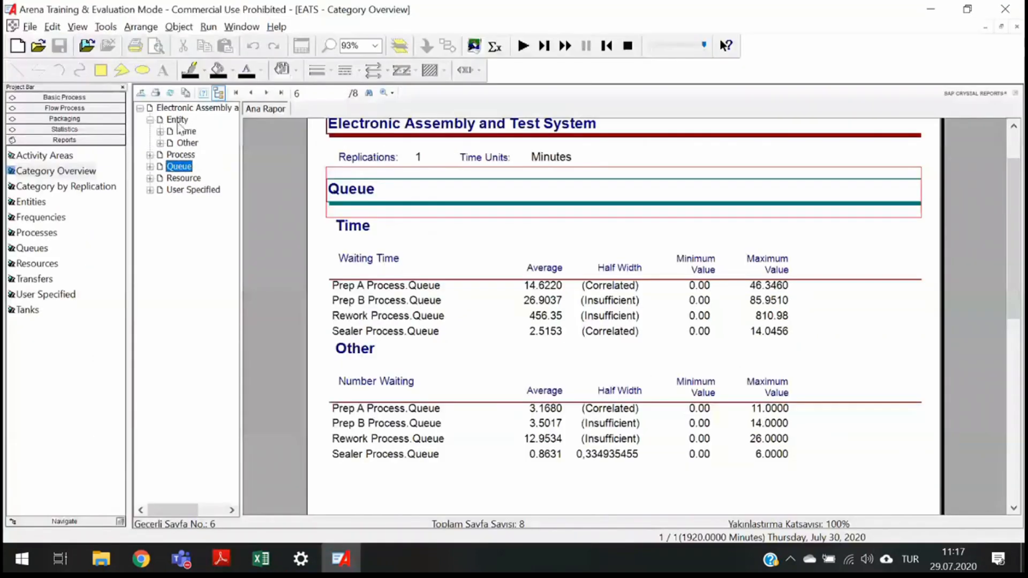
click(177, 119)
click(188, 142)
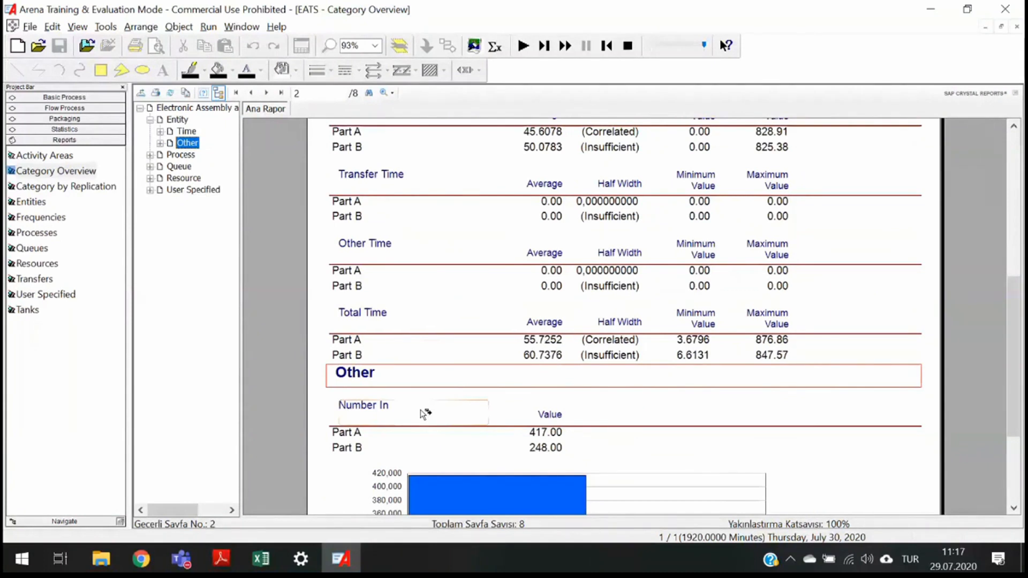
scroll(425, 414, down, 1)
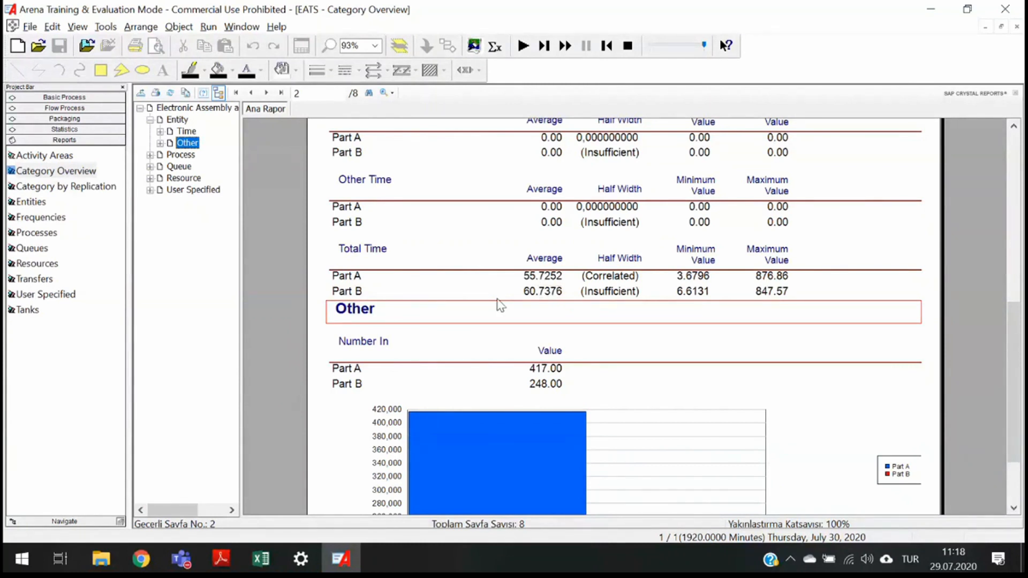
Recheck the required statistics in the textbook PDF and examine the system times under User Specified, Tally in Arena's report
key(alt+Tab)
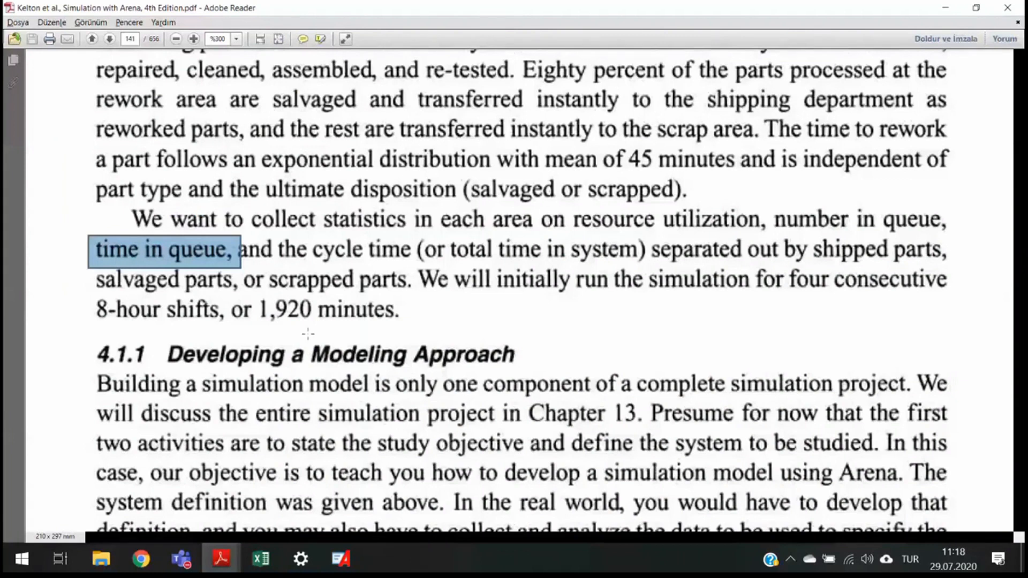
key(alt+Tab)
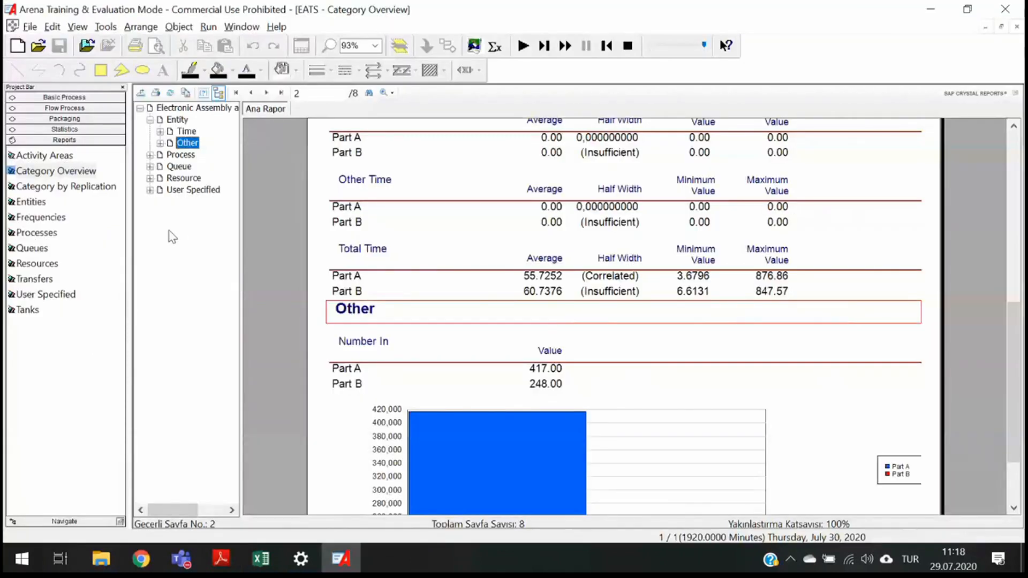
click(151, 191)
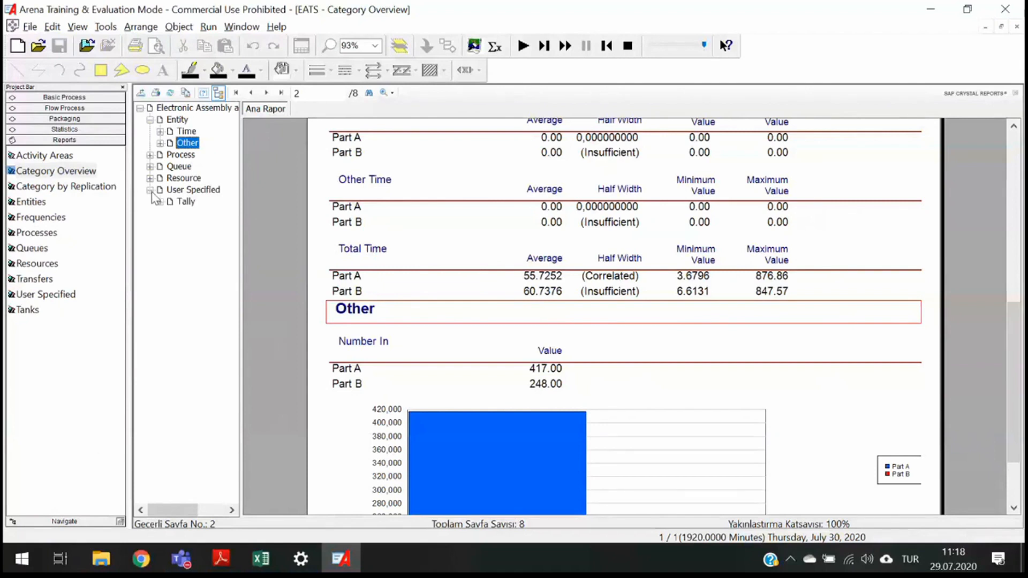
click(199, 194)
scroll(429, 325, down, 3)
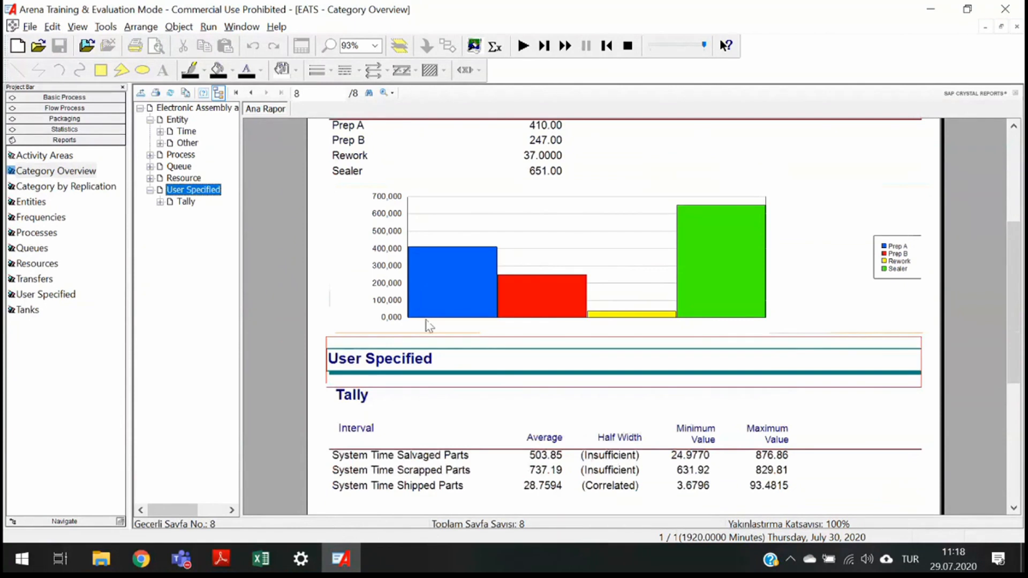
scroll(417, 327, down, 3)
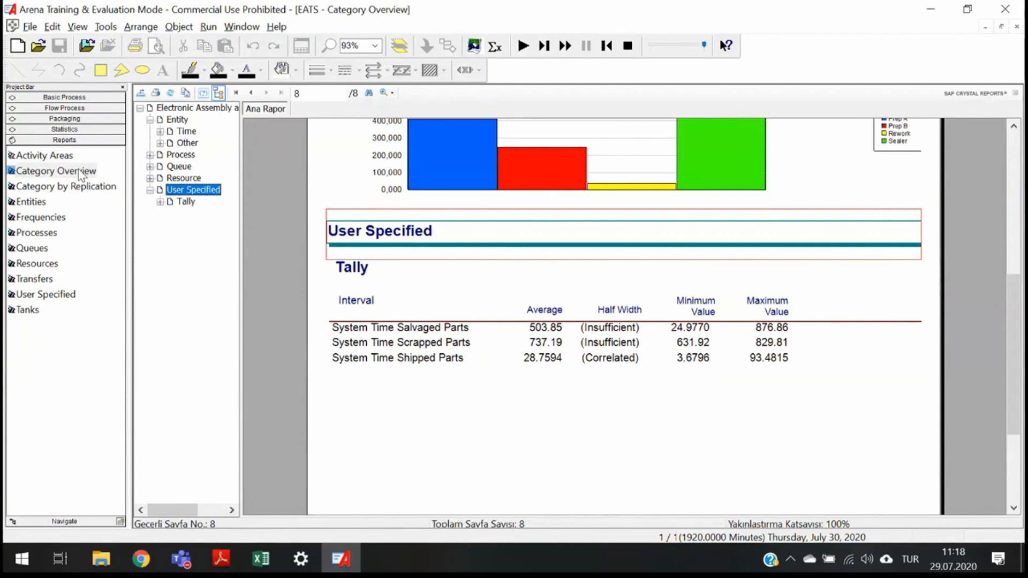
click(194, 204)
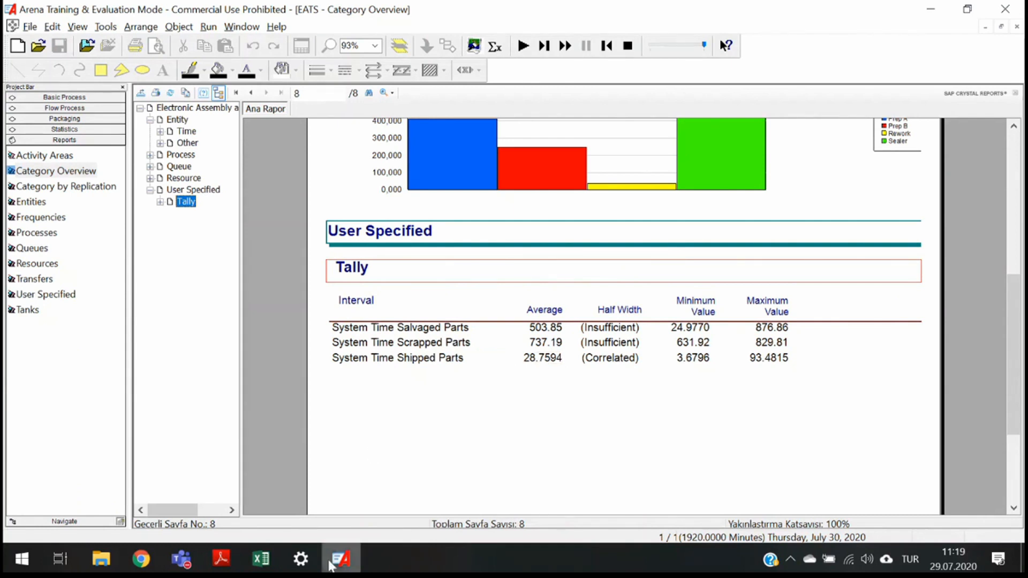
Put the report aside and view the whole EATS model maximized at 54% to examine the Record and Dispose modules
click(986, 26)
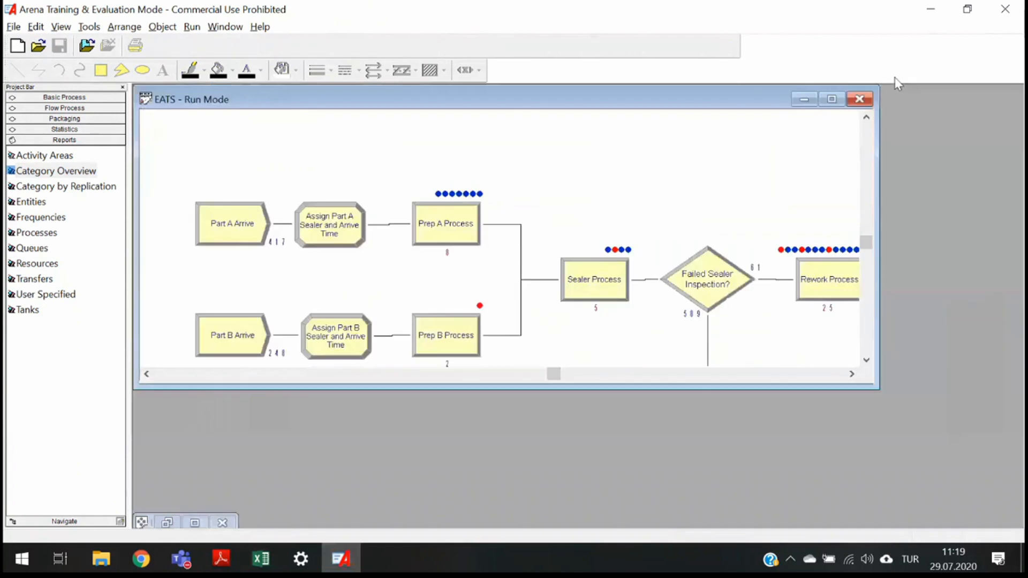
click(832, 100)
scroll(657, 215, down, 1)
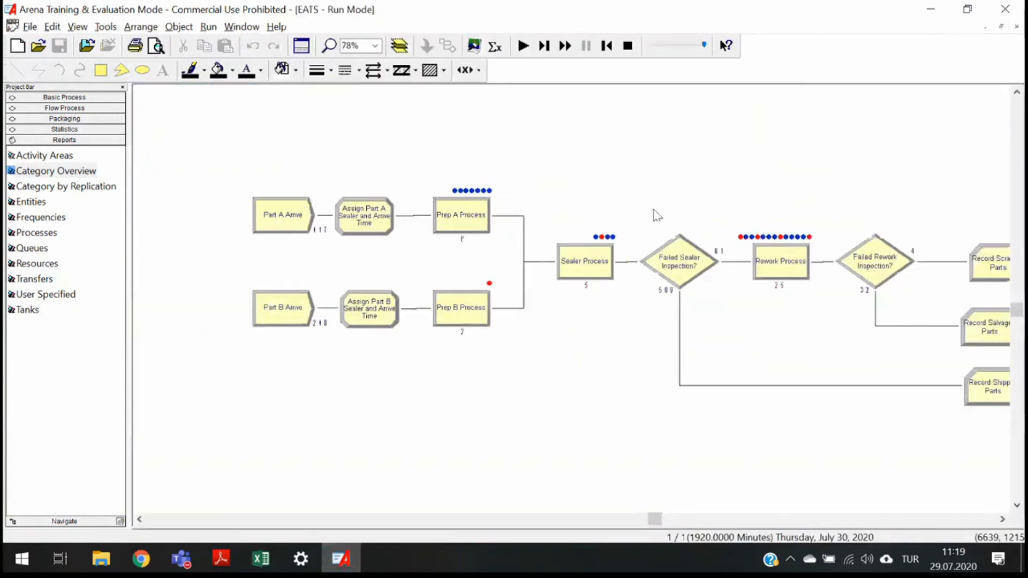
scroll(657, 220, down, 2)
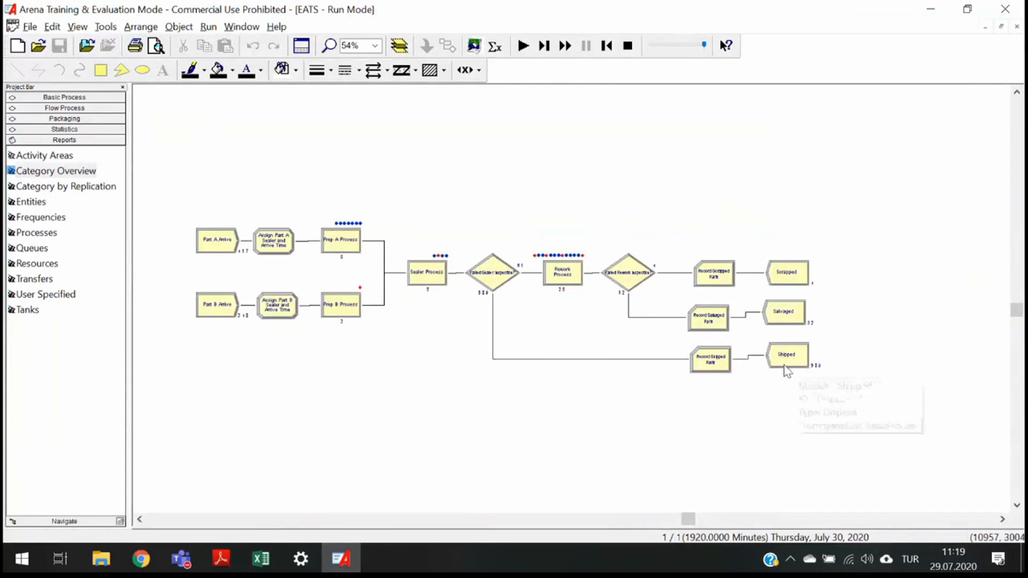
Consult the textbook PDF, minimize it along with the model window, and reopen the report's Tally table in Arena
key(alt+Tab)
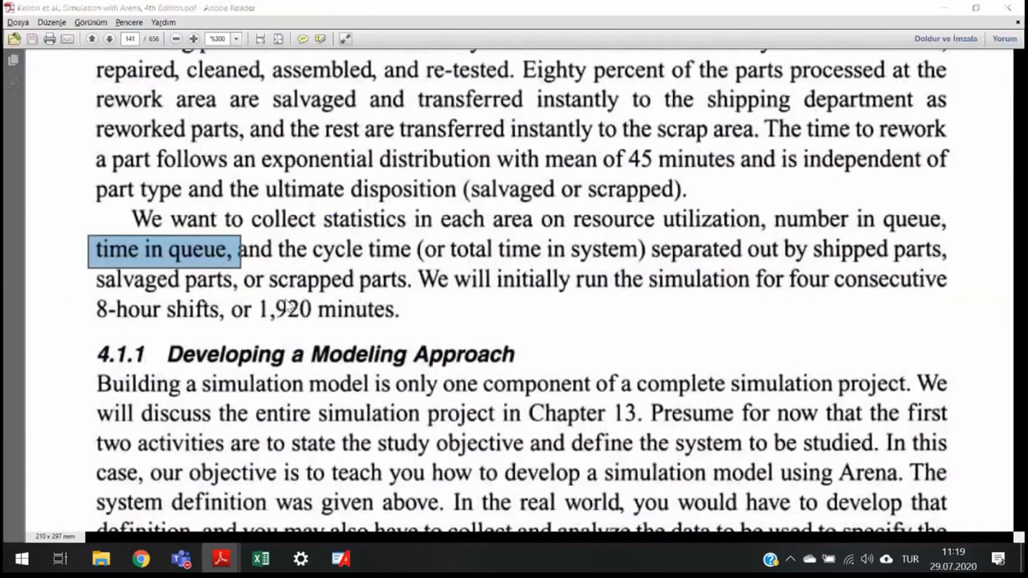
click(945, 8)
click(984, 27)
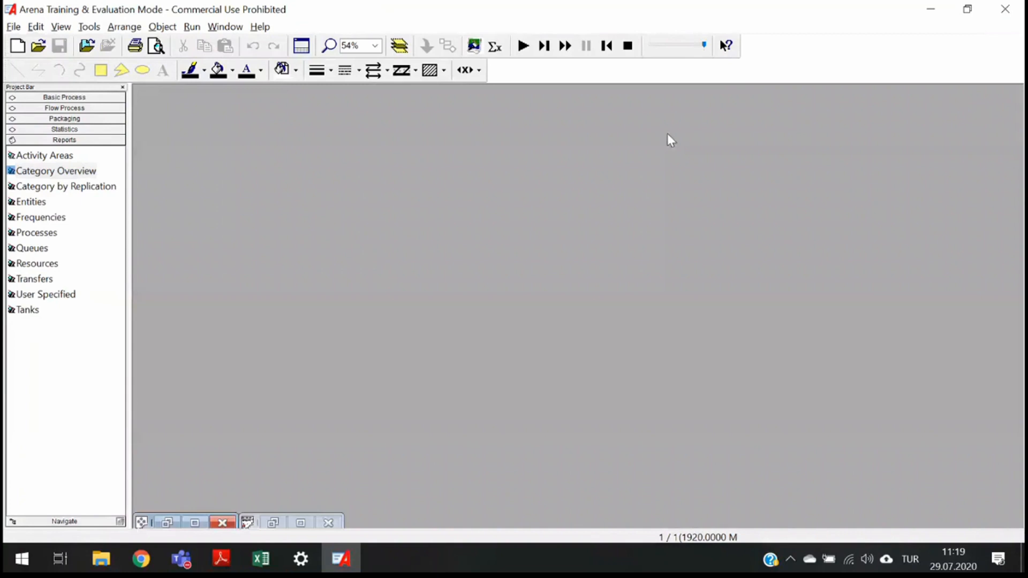
double_click(179, 521)
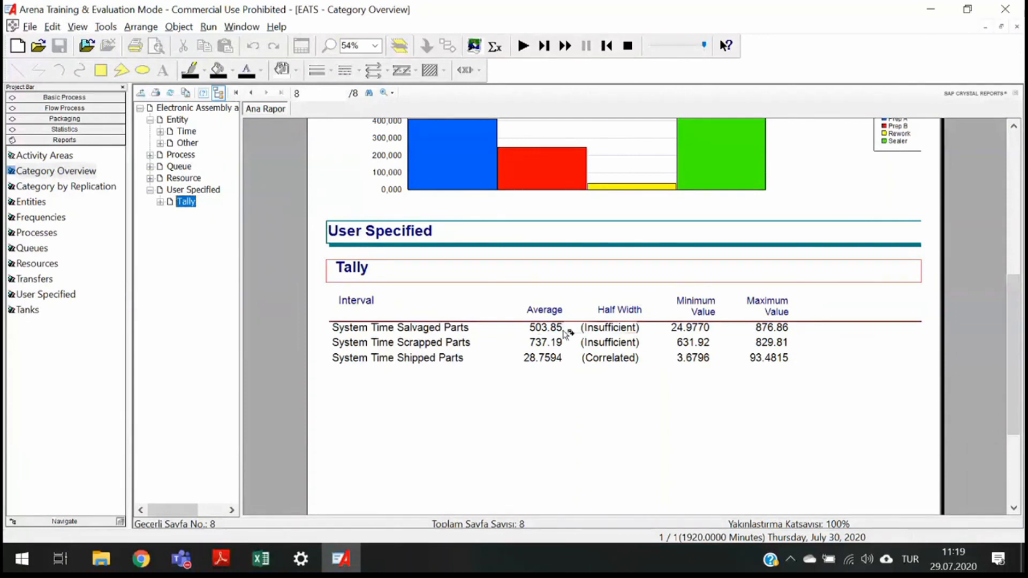
Recheck the textbook PDF's statistics paragraph and examine the Total Number Seized table and chart on page 8 of Arena's report
key(alt+Tab)
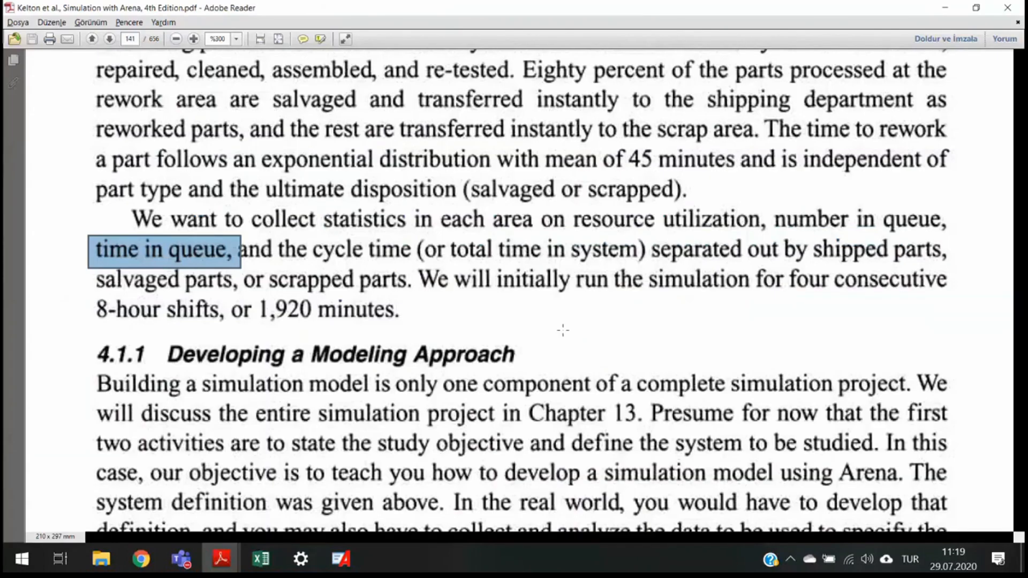
key(alt+Tab)
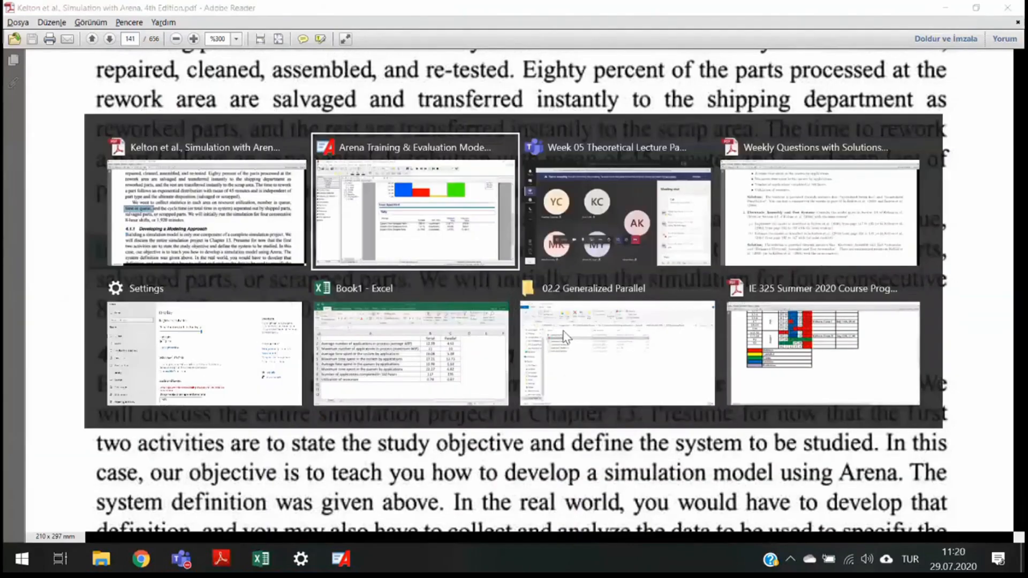
scroll(947, 218, up, 8)
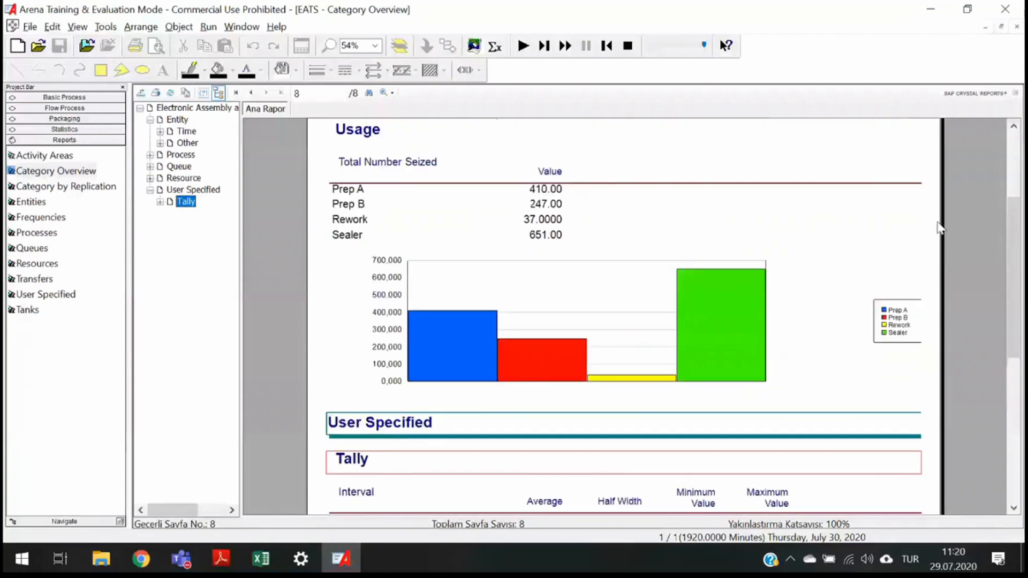
scroll(947, 218, down, 5)
scroll(916, 301, up, 3)
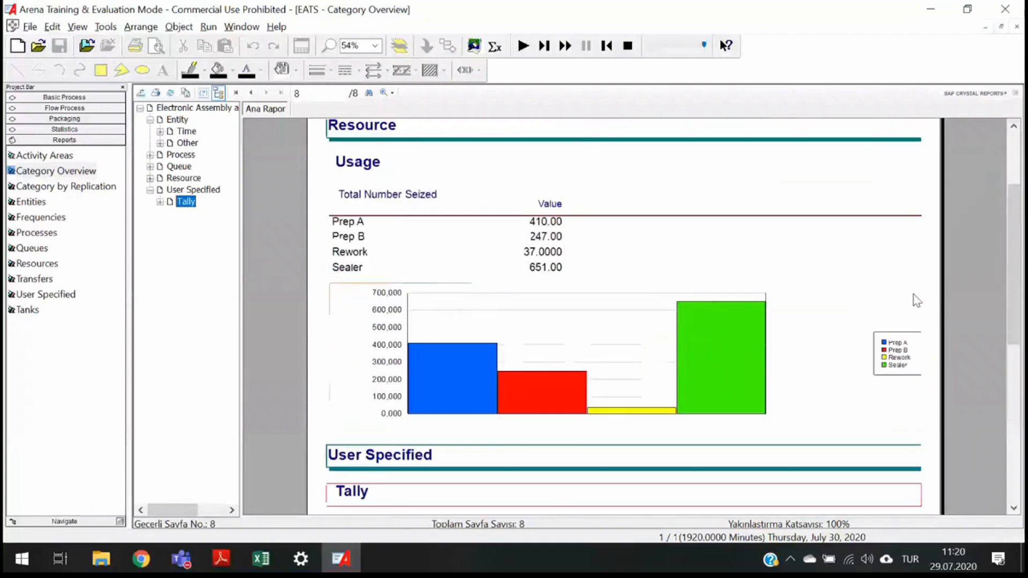
scroll(917, 301, up, 3)
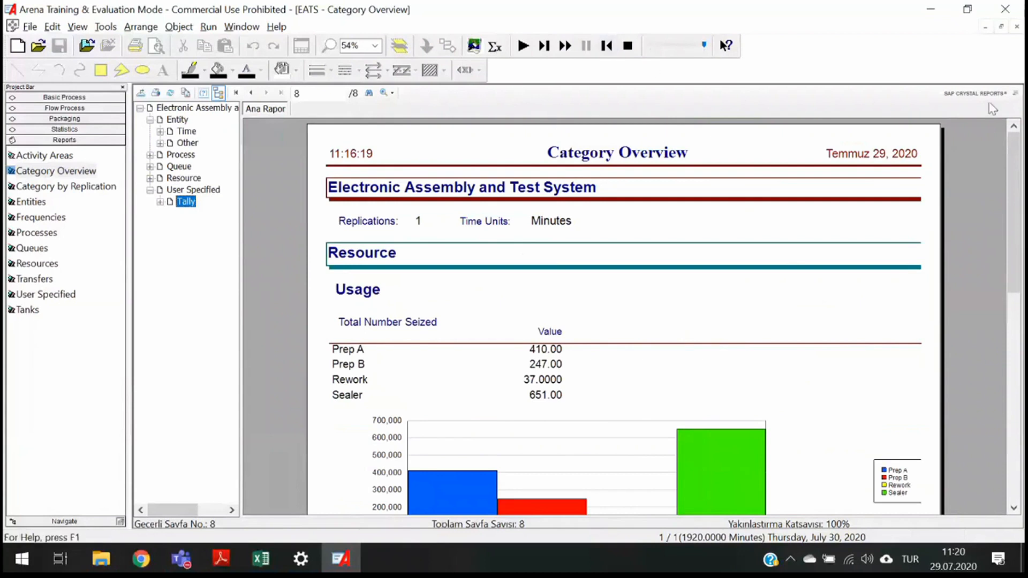
Switch to the model window and examine the counts at the Scrapped, Salvaged and Shipped modules at 134%
click(1001, 27)
click(274, 522)
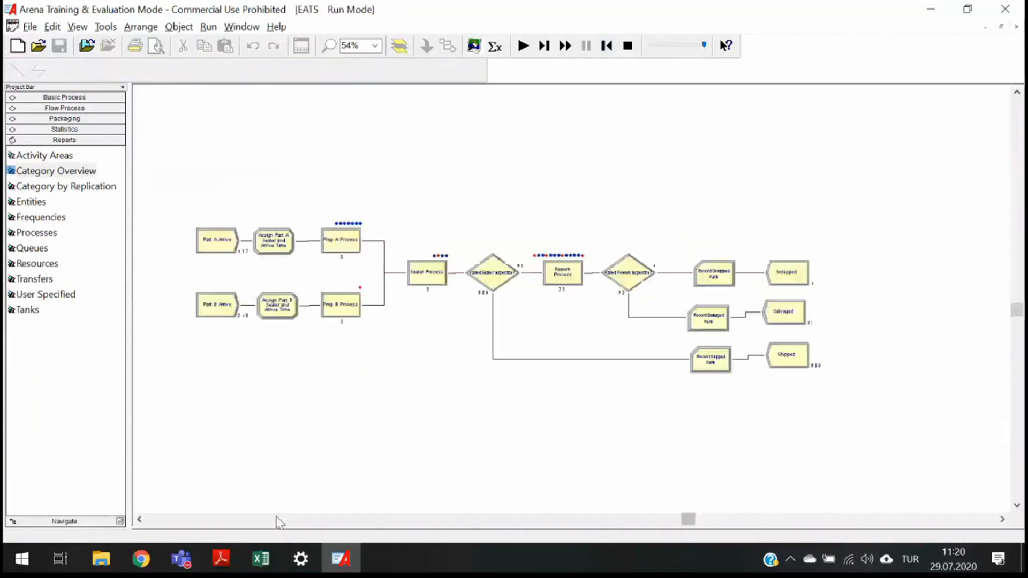
scroll(665, 285, up, 2)
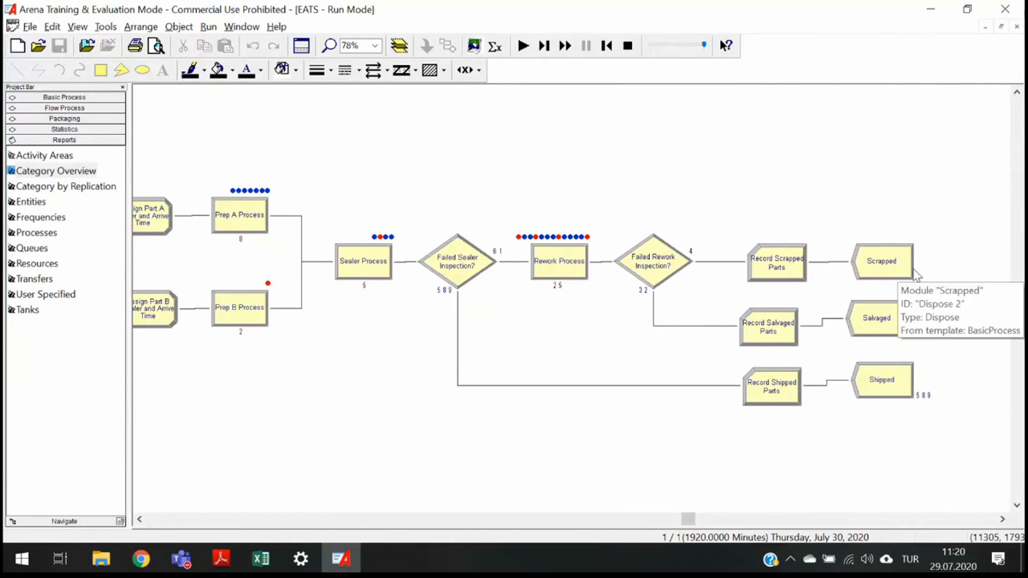
scroll(910, 278, up, 3)
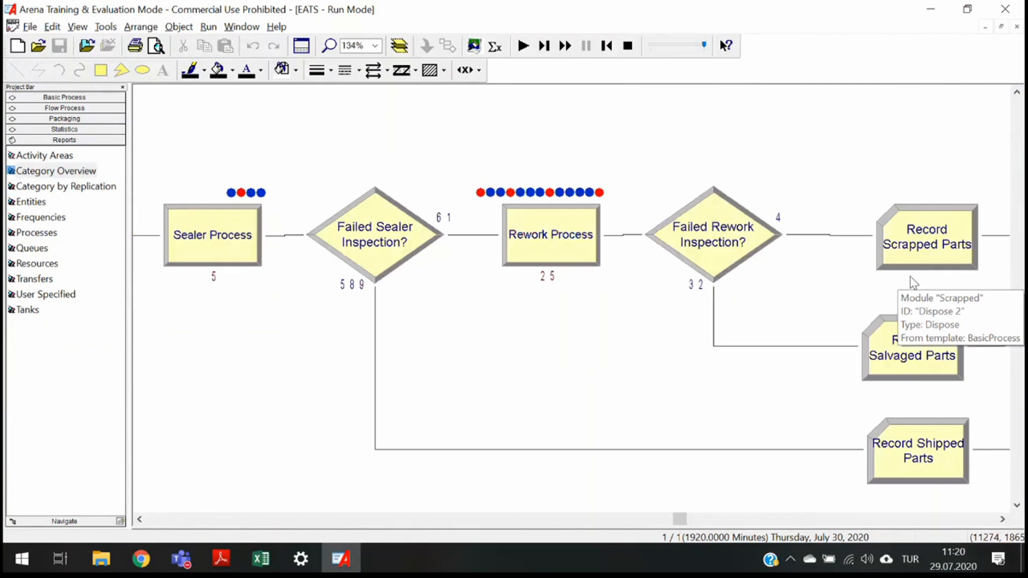
scroll(910, 278, right, 6)
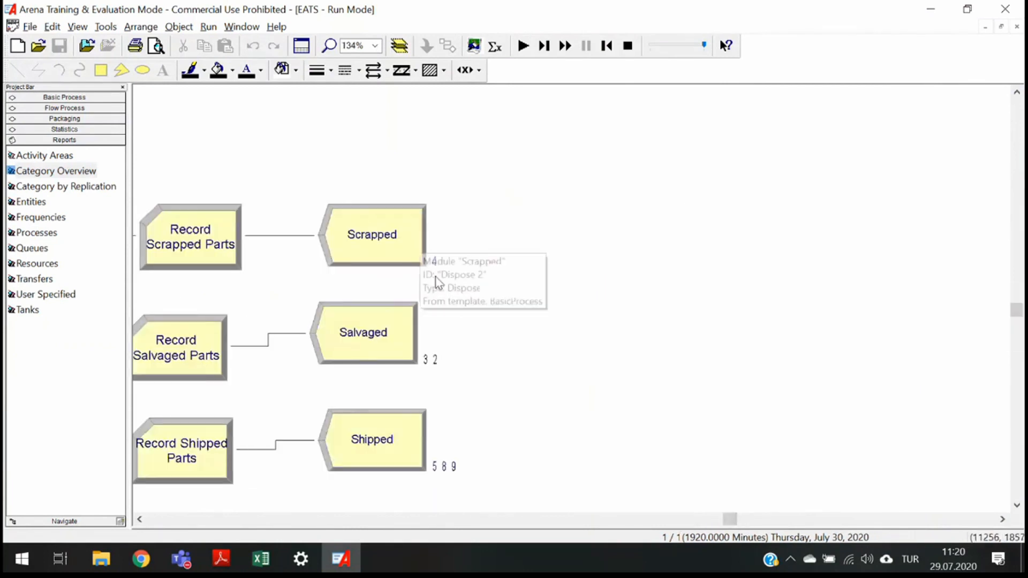
drag(730, 520, 715, 525)
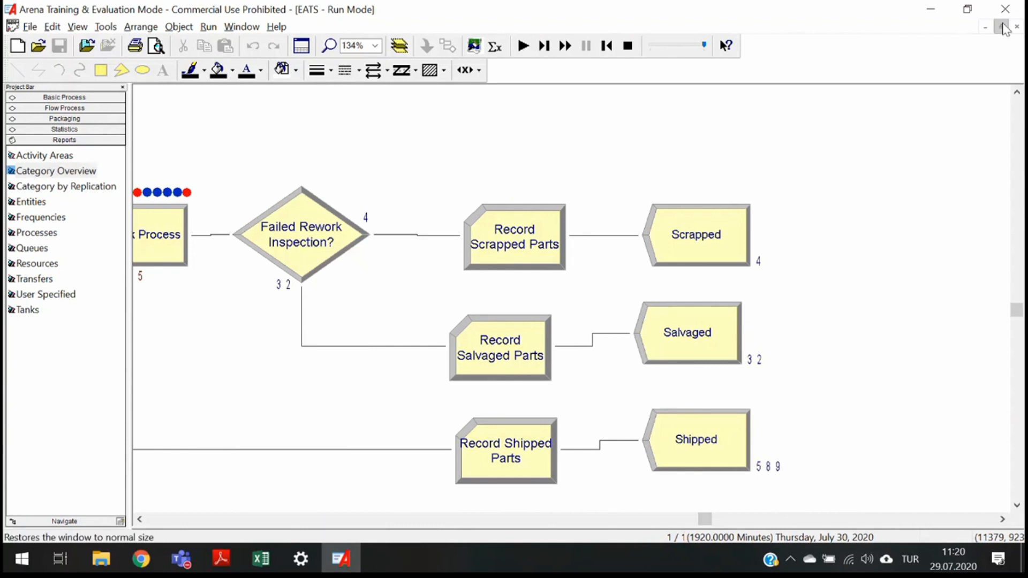
Restore the model window to normal size, return to the Category Overview report and examine the Tally averages of the three part types
click(1003, 28)
click(509, 415)
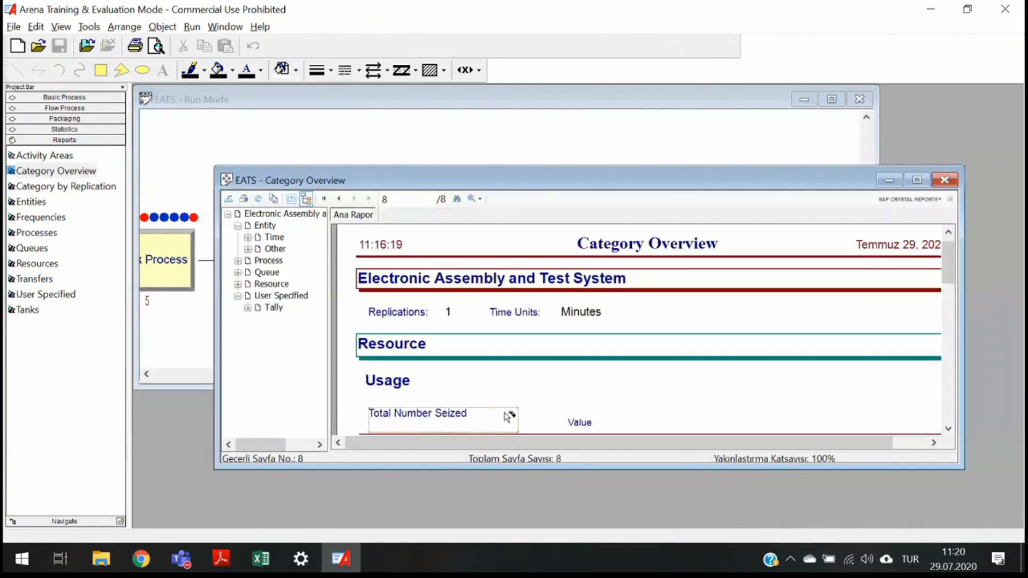
scroll(559, 377, down, 1)
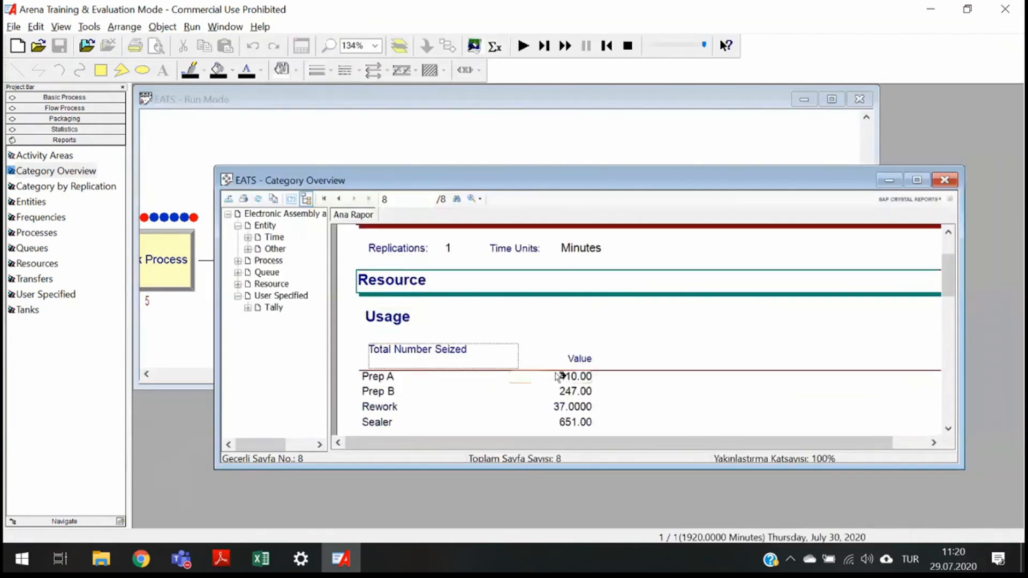
scroll(558, 378, down, 1)
scroll(466, 346, down, 1)
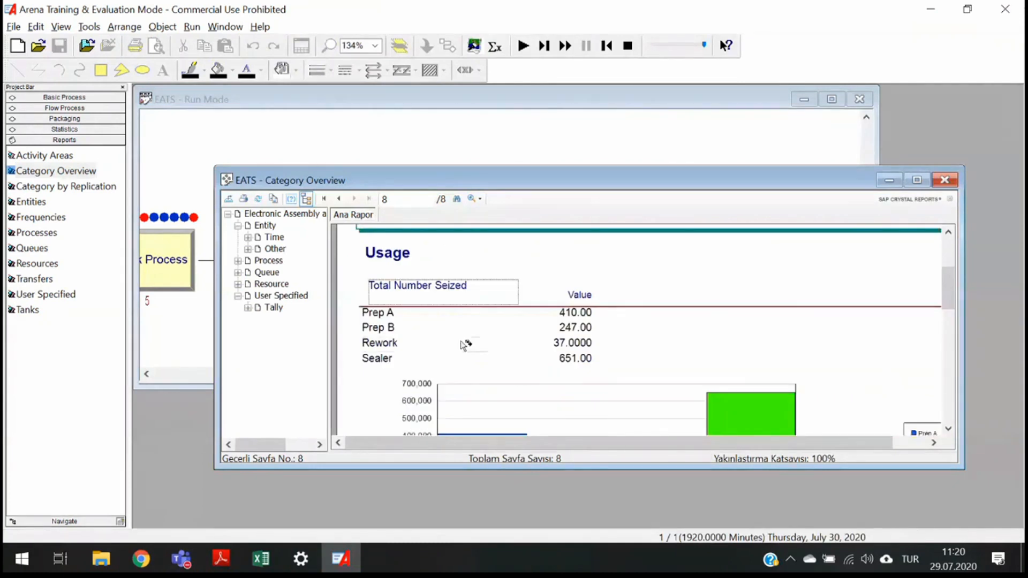
scroll(577, 345, down, 2)
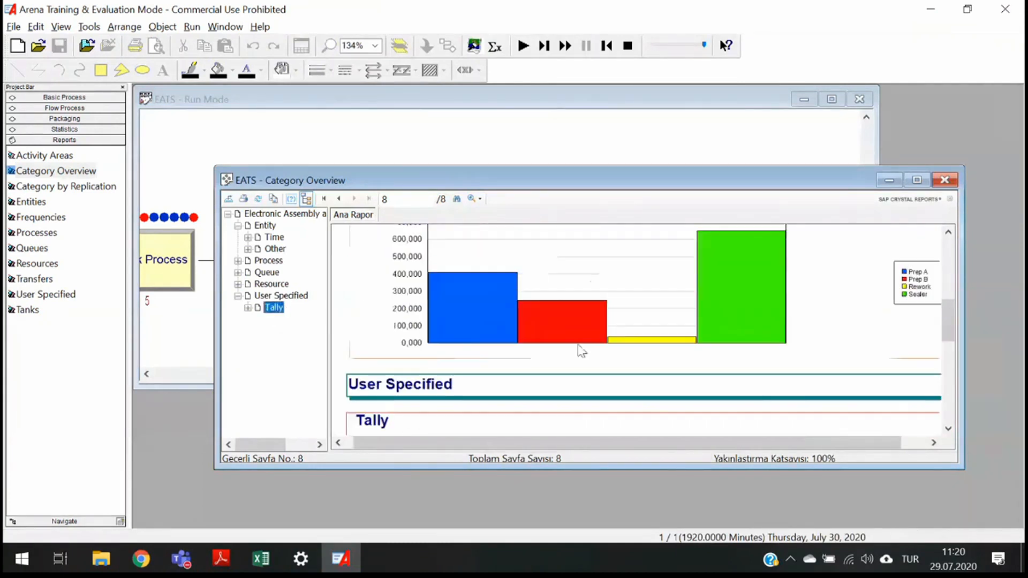
scroll(586, 348, down, 2)
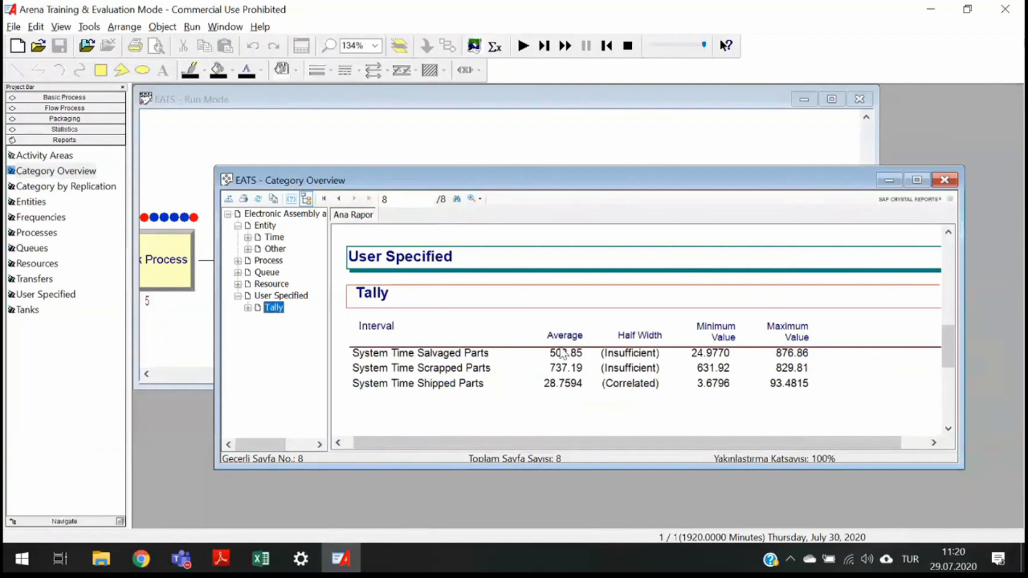